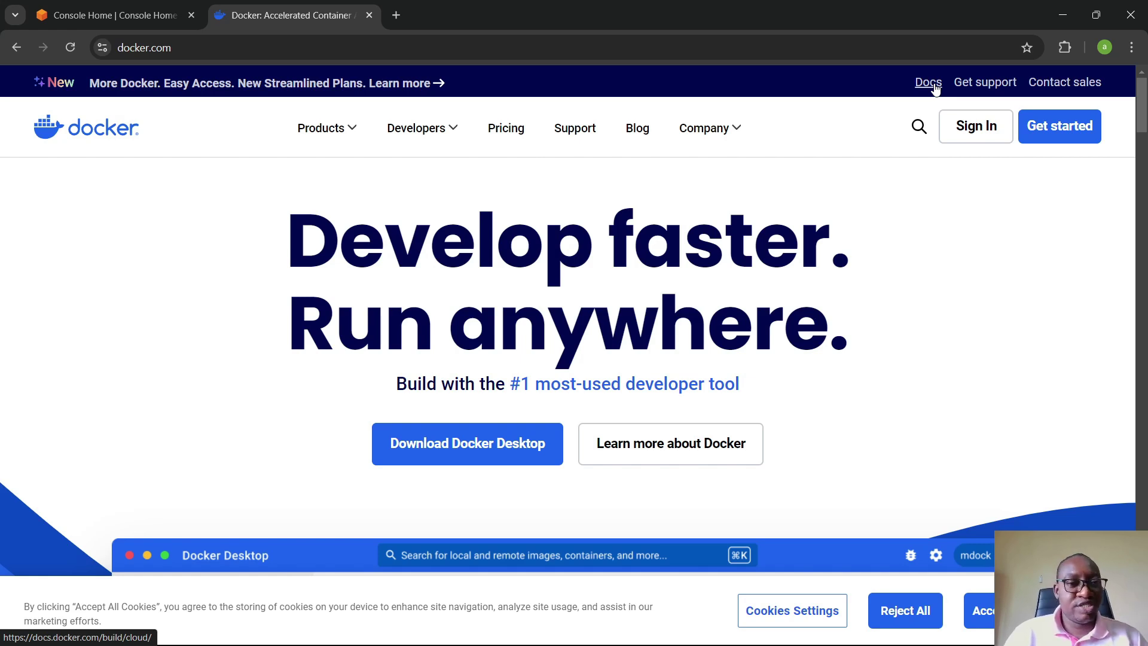
Open the Docker documentation and go to the Docker Desktop overview in the manuals
click(929, 84)
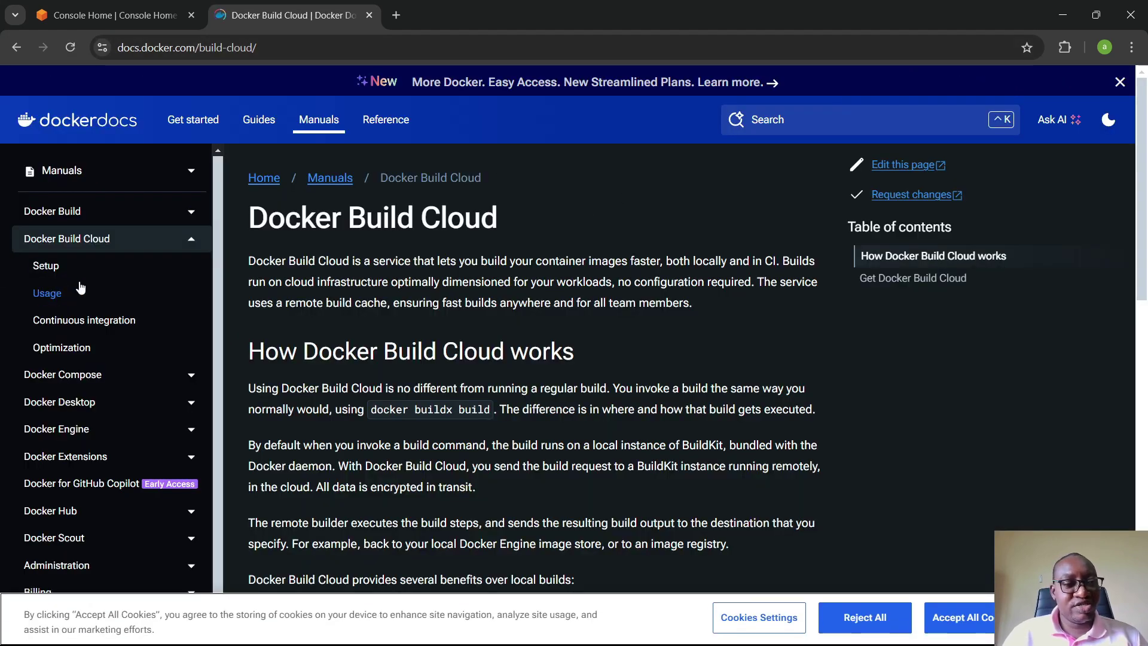
scroll(53, 299, down, 2)
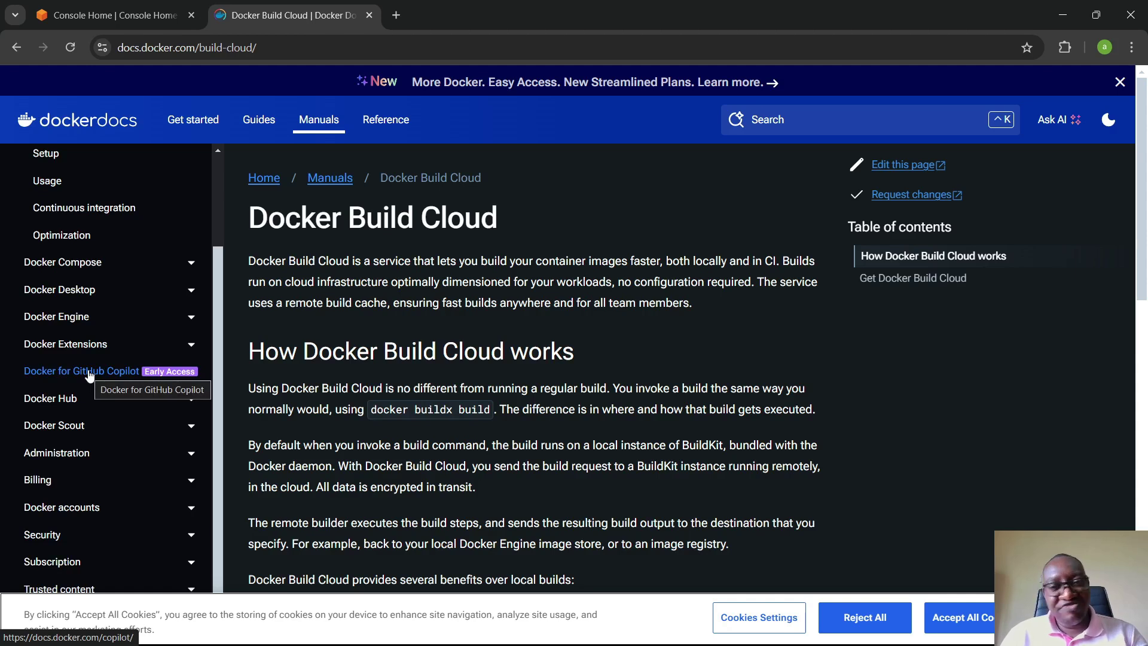
scroll(98, 359, up, 2)
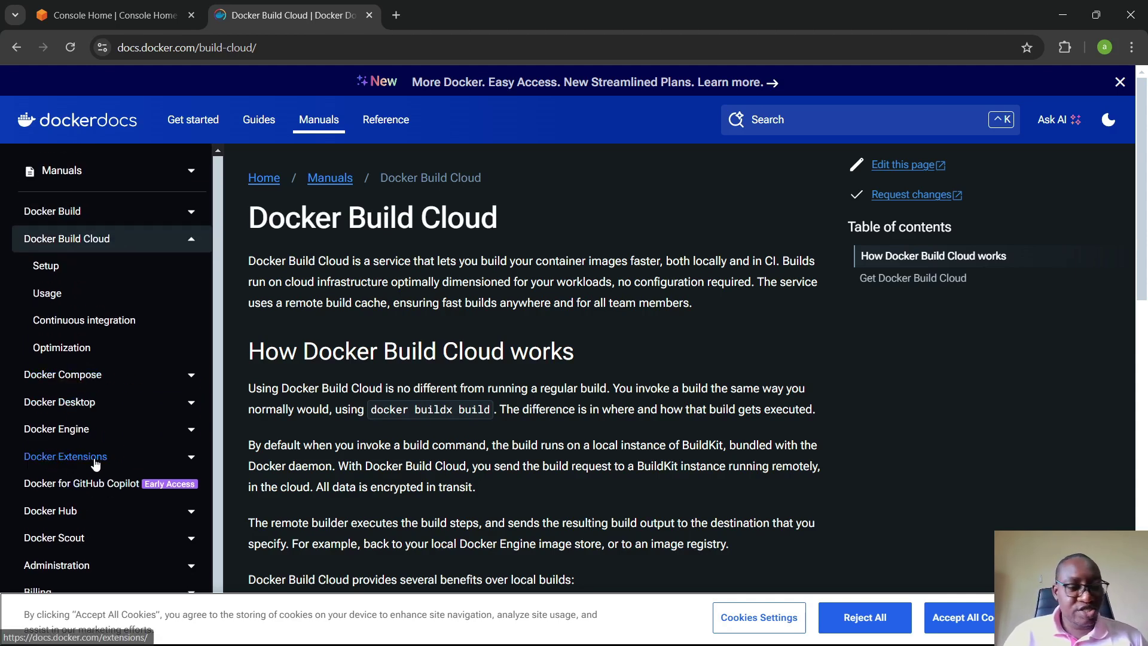
scroll(90, 466, down, 2)
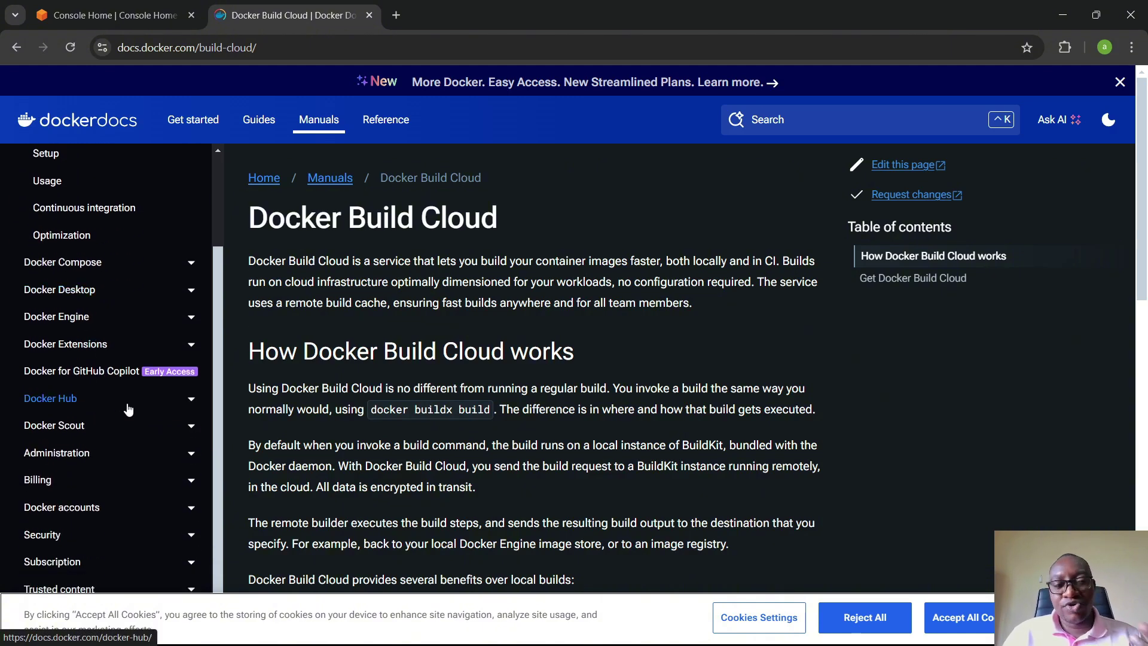
scroll(127, 409, up, 2)
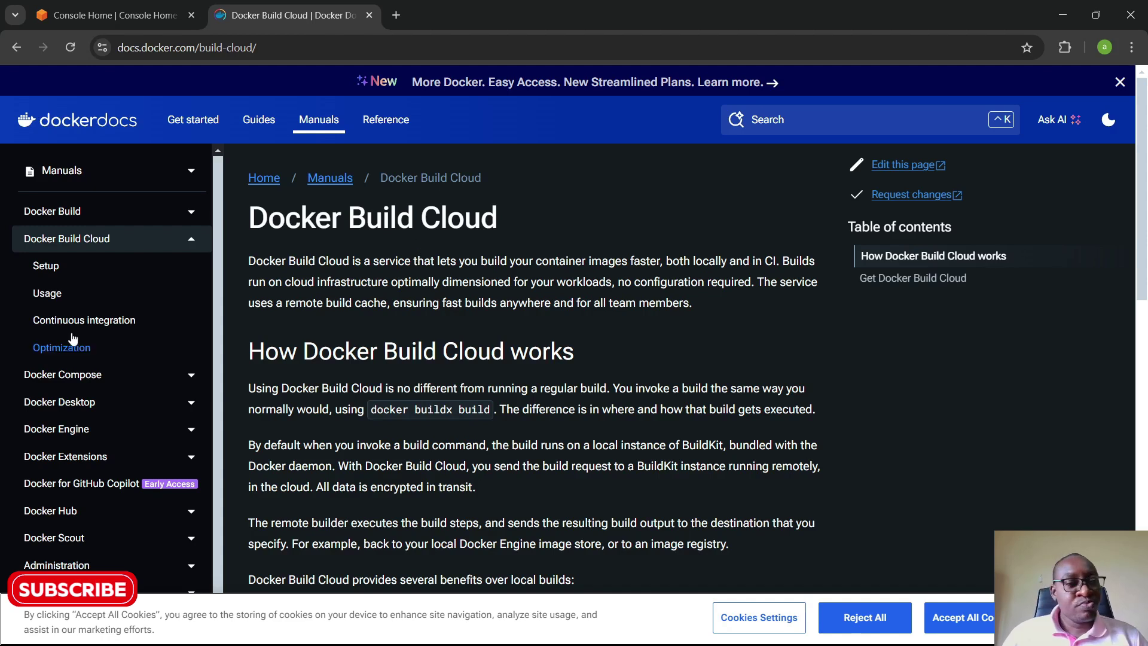
scroll(92, 315, down, 1)
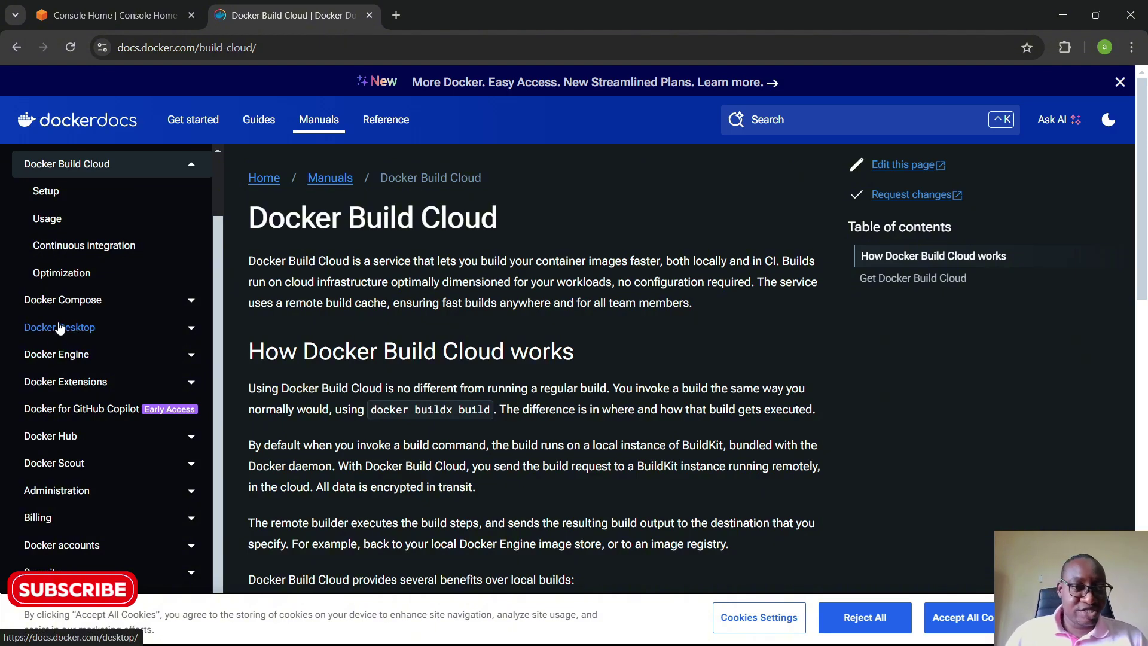
click(58, 333)
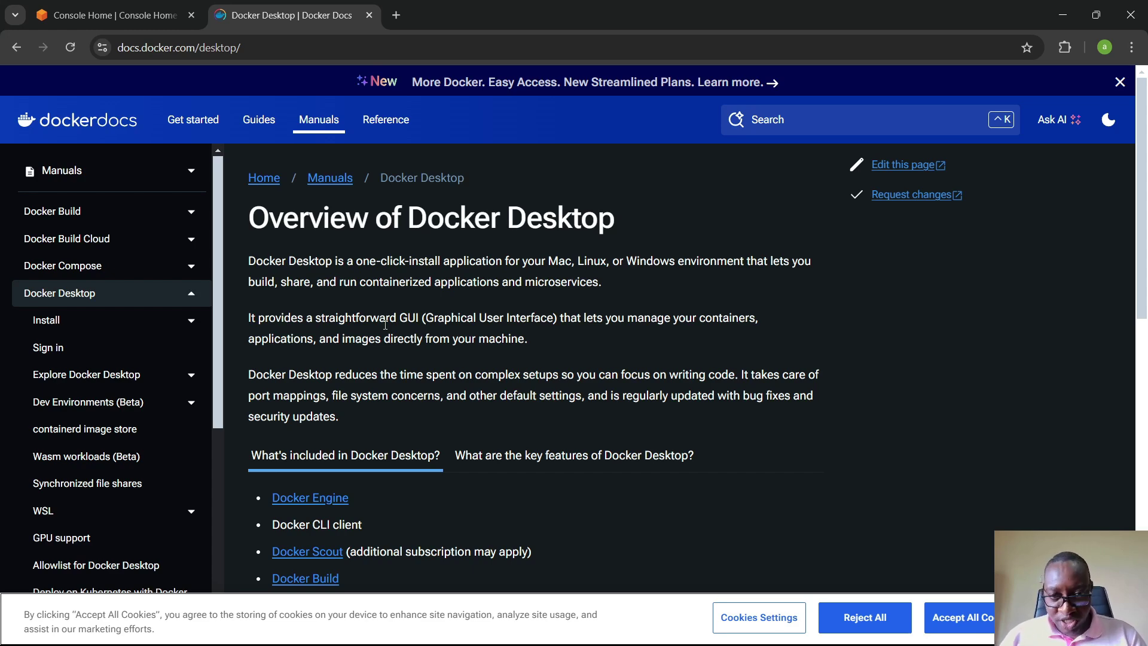
Read through the Docker Desktop overview, examining its description, included components, the Docker Scout subscription note and the installation links
scroll(285, 208, down, 1)
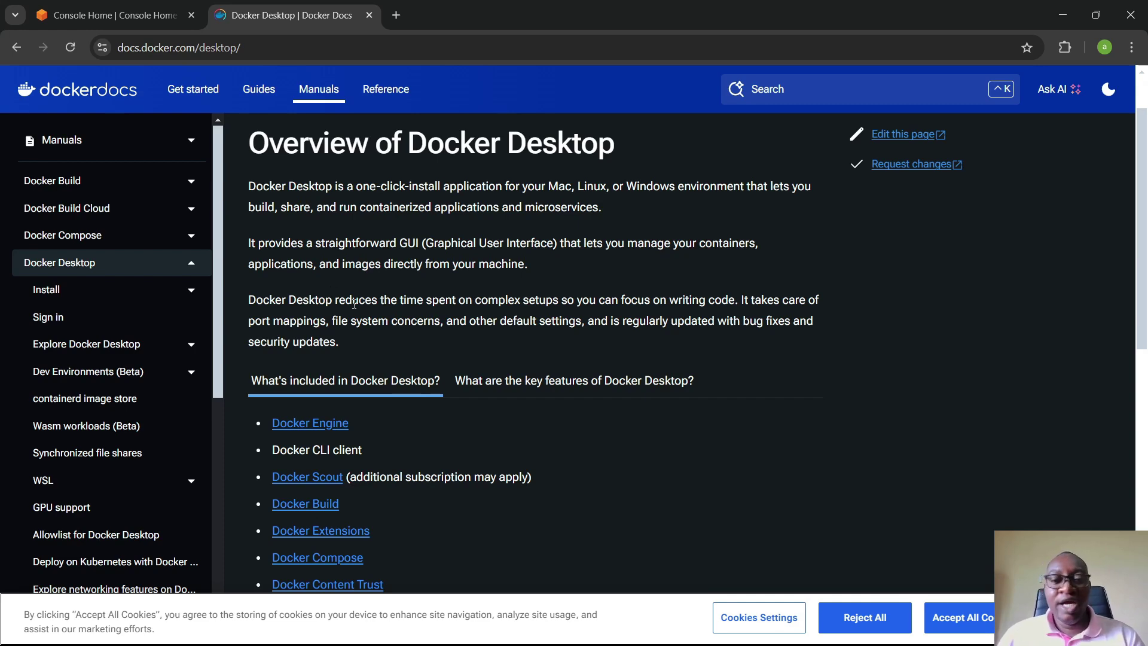
scroll(311, 316, down, 1)
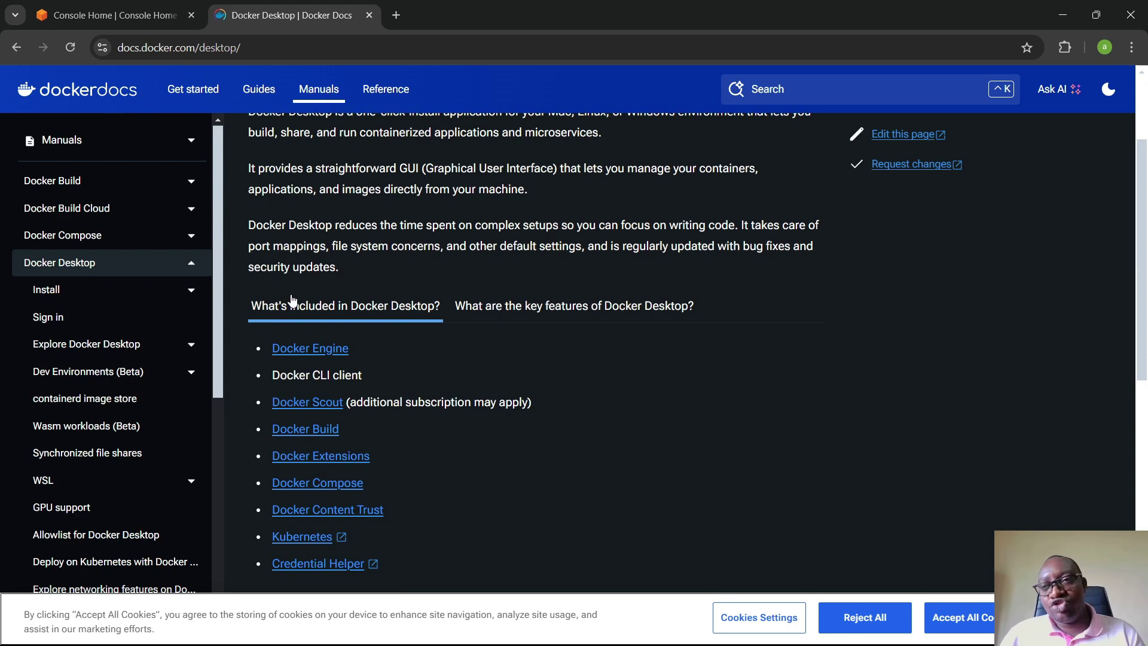
scroll(293, 299, up, 1)
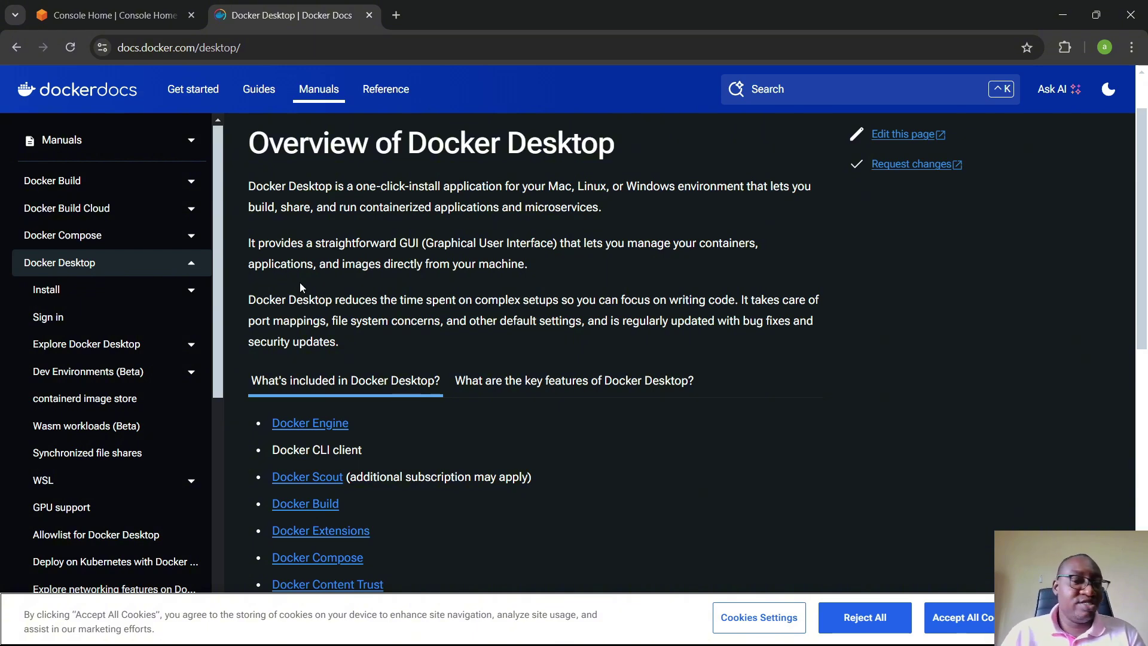
scroll(422, 309, down, 1)
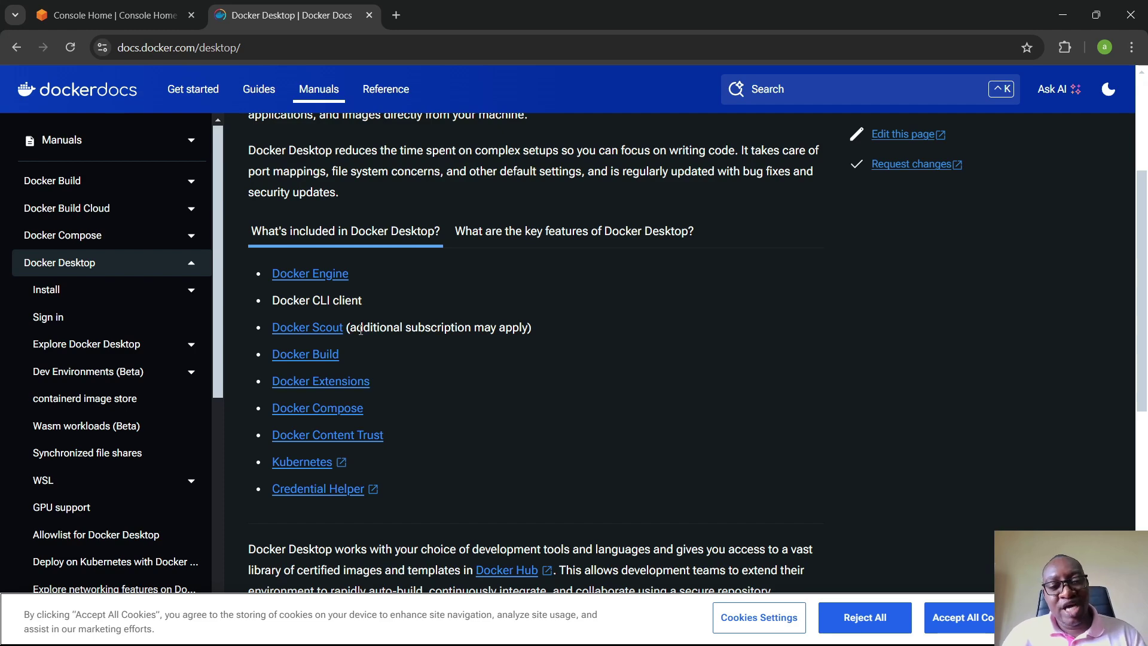
drag(351, 329, 520, 322)
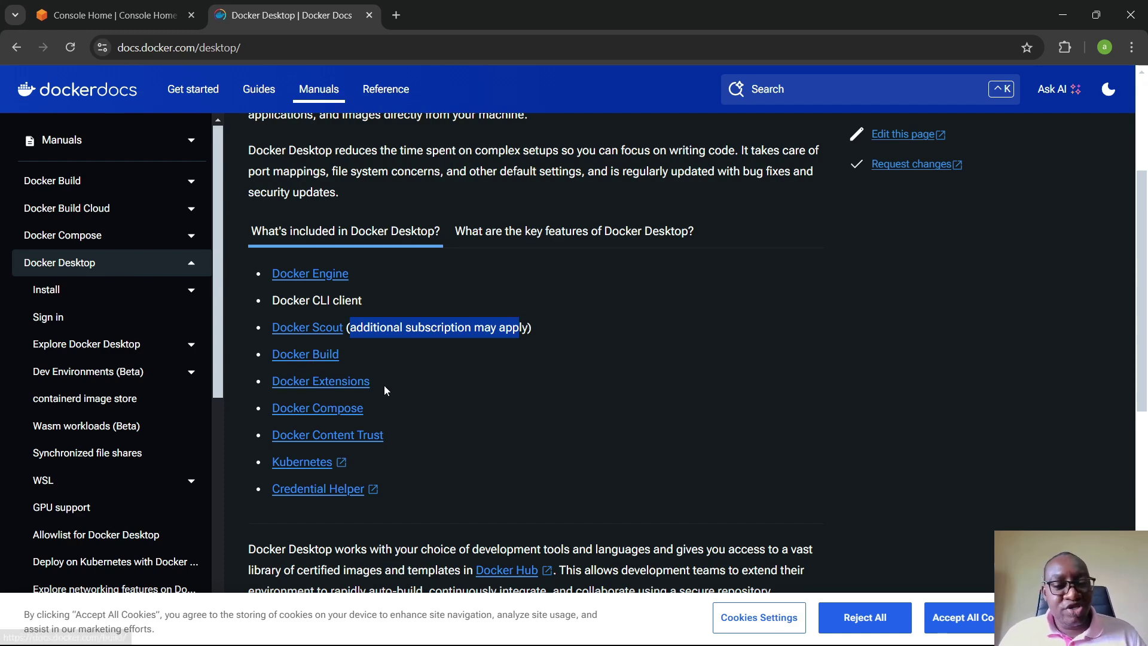
scroll(396, 390, down, 1)
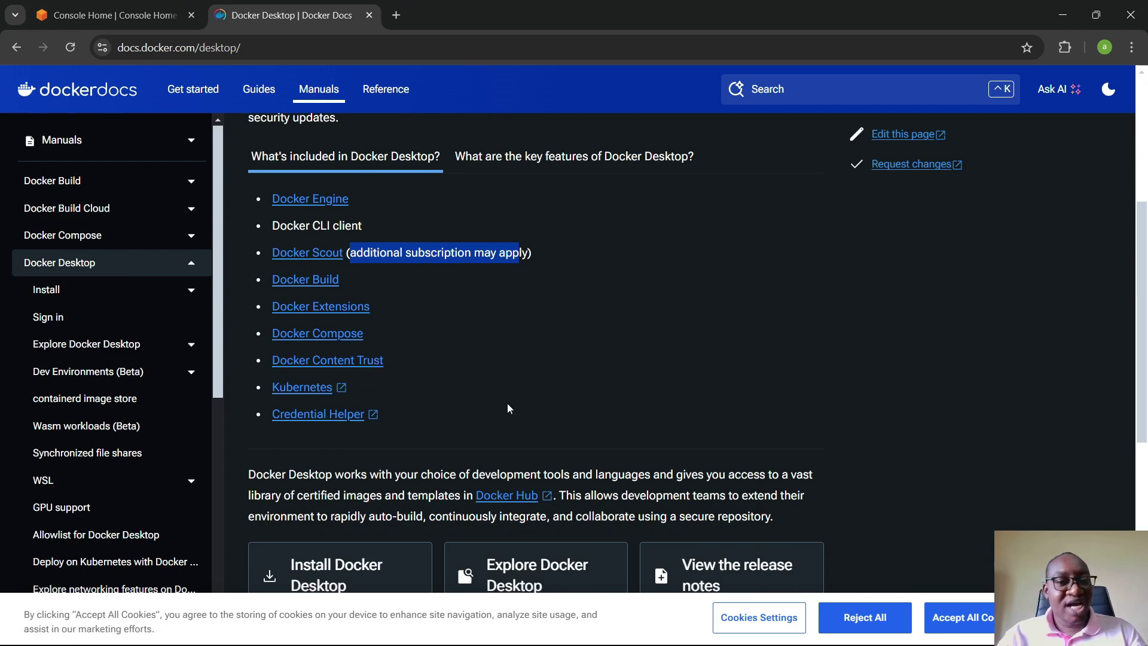
scroll(513, 377, up, 4)
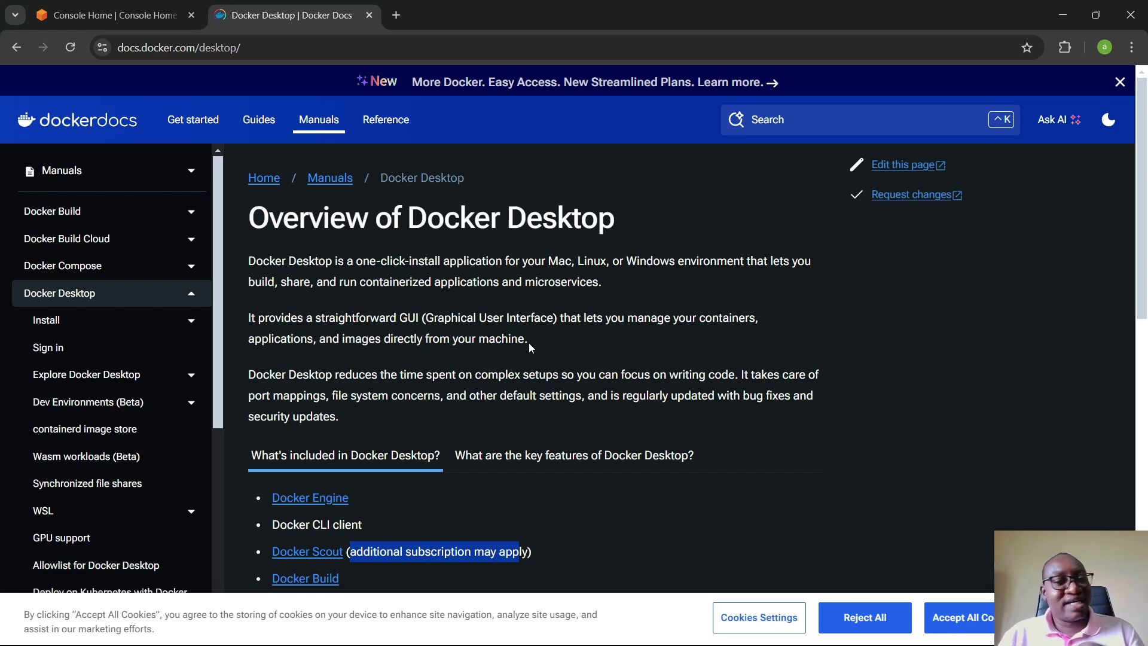
scroll(528, 342, down, 5)
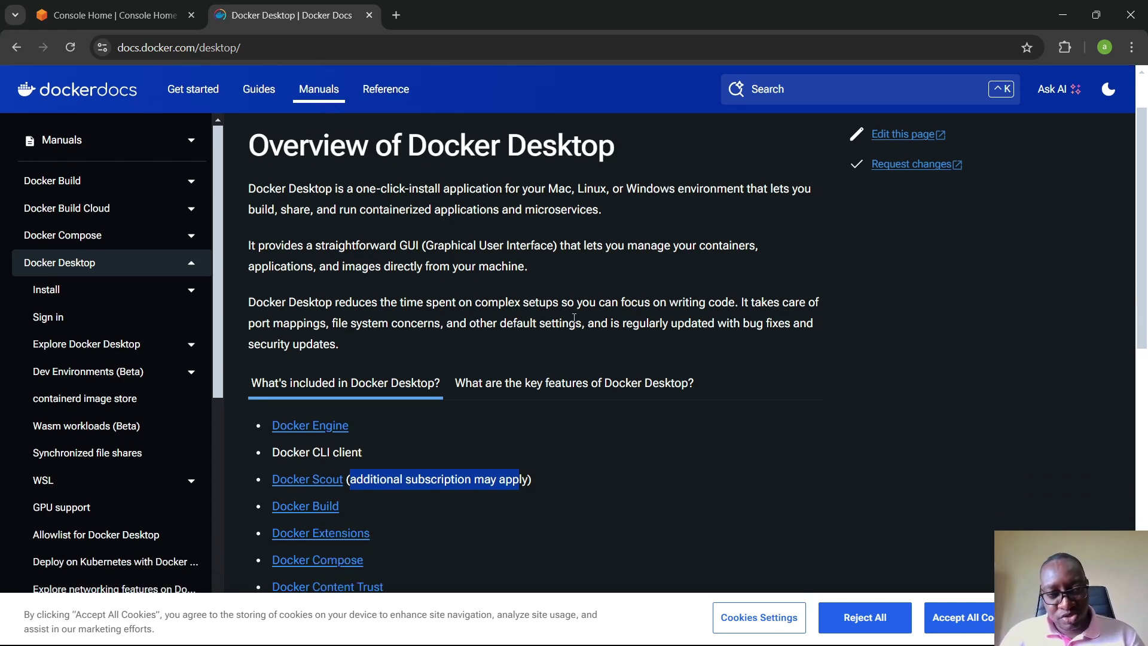
scroll(574, 318, down, 1)
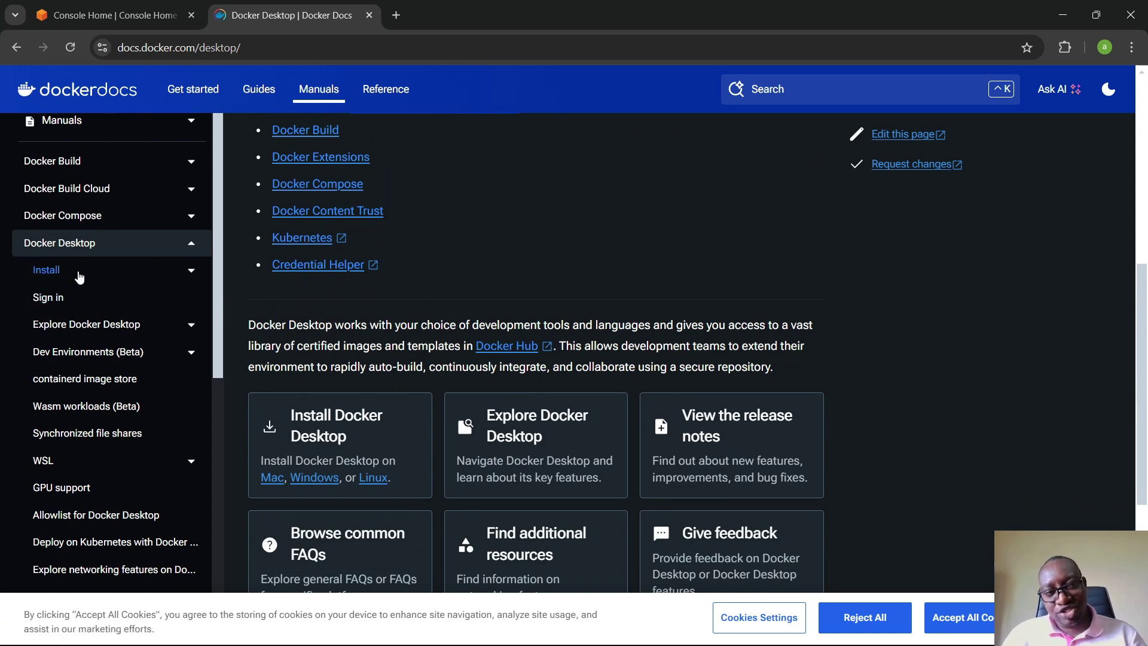
Open the Mac install page for Docker Desktop and review the Apple silicon system requirements and interactive installation instructions
click(78, 274)
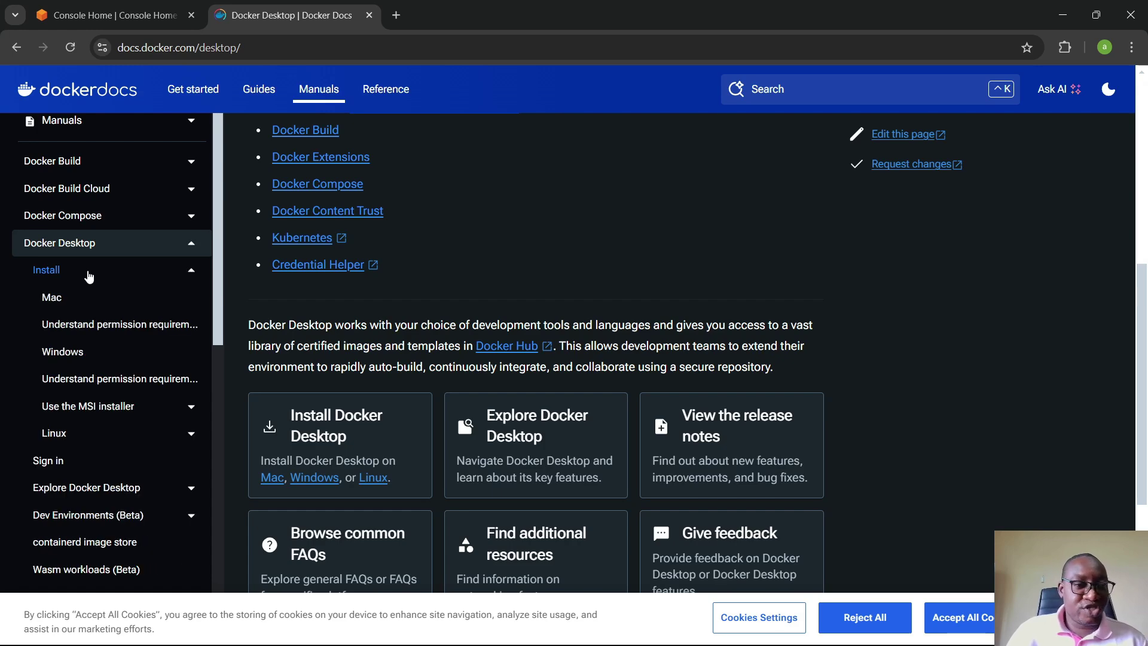
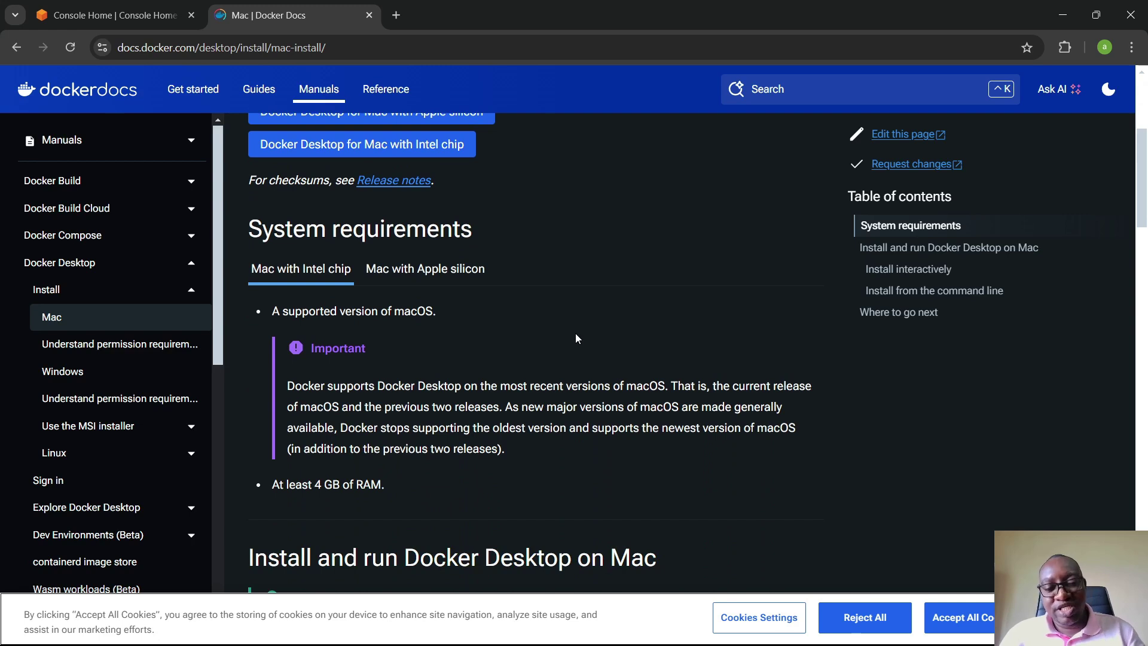
scroll(575, 336, down, 1)
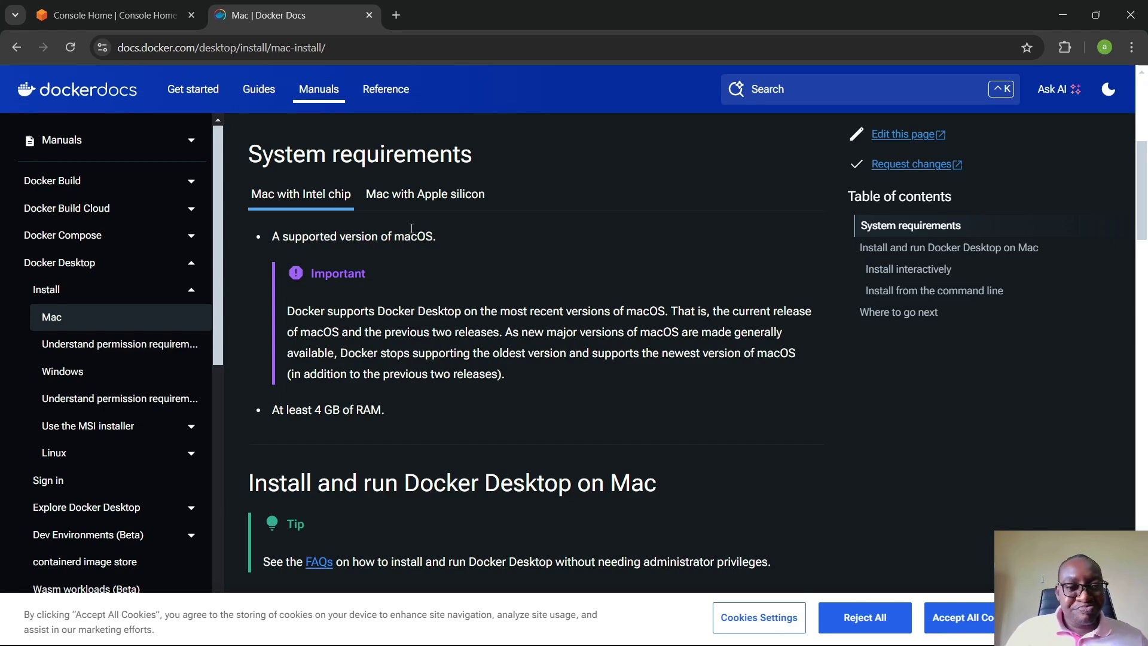
click(430, 196)
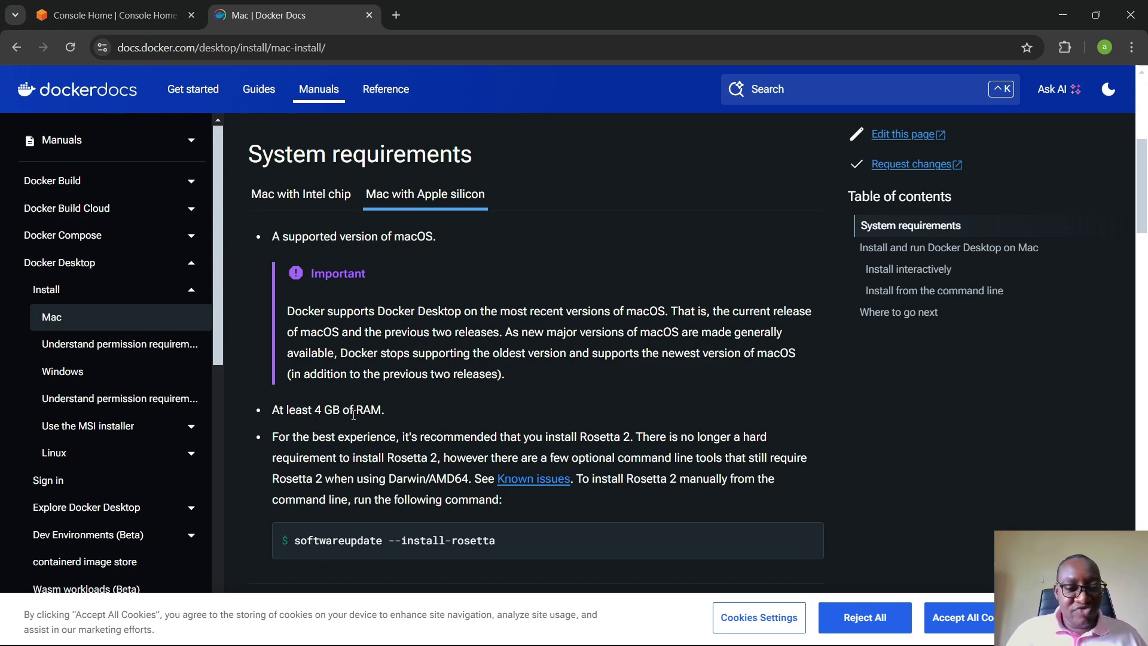
scroll(323, 420, down, 1)
scroll(347, 418, down, 6)
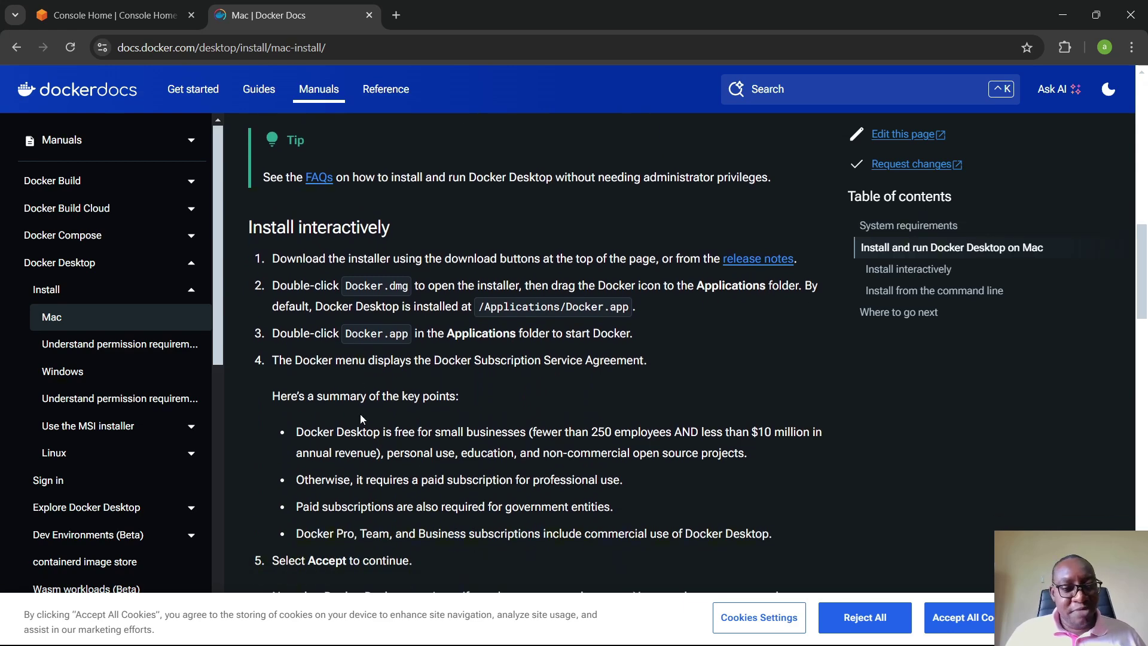
Open the Windows install page and compare the Hyper-V and WSL 2 Arm requirements, ending on the WSL 2 backend, x86_64
click(78, 375)
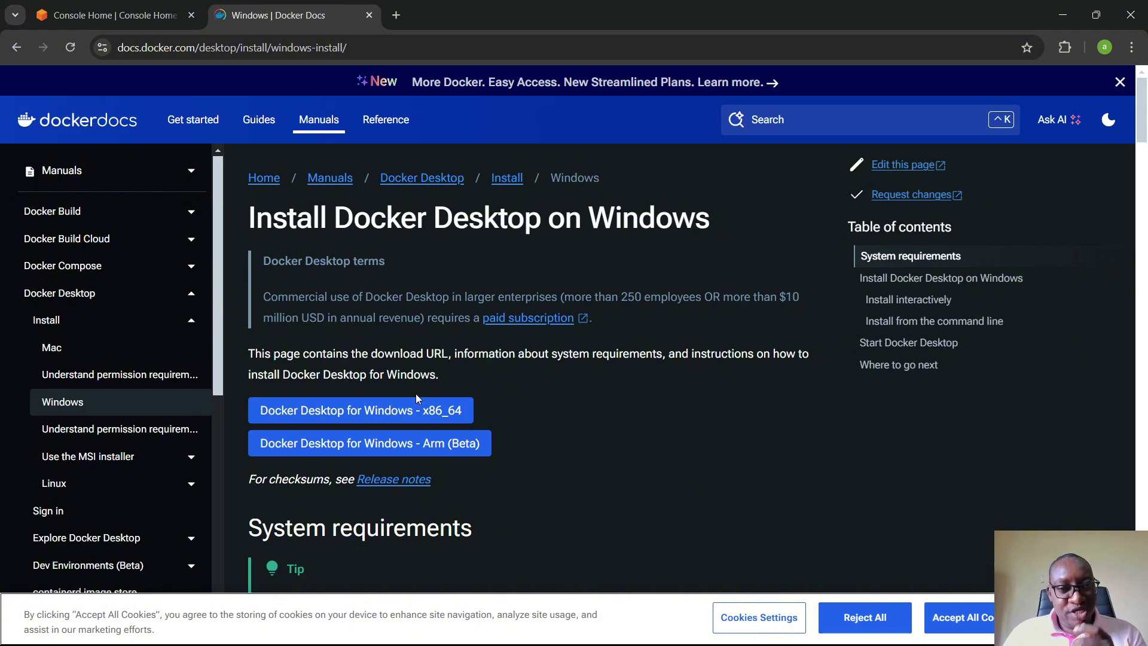
scroll(547, 379, down, 2)
scroll(547, 379, down, 2)
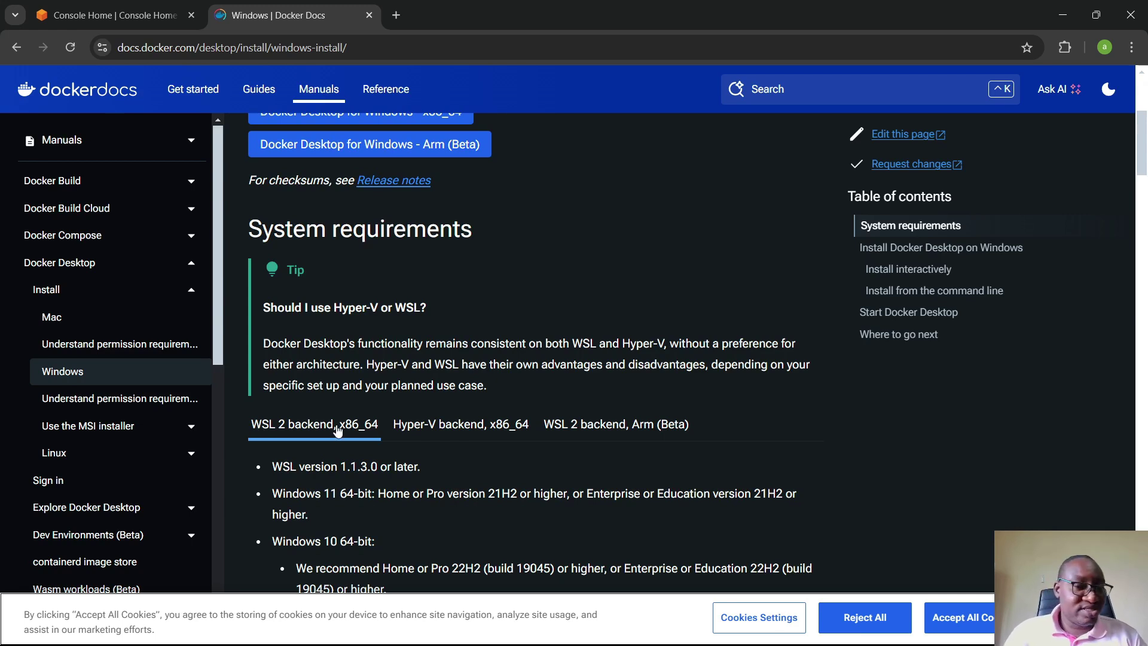
click(418, 426)
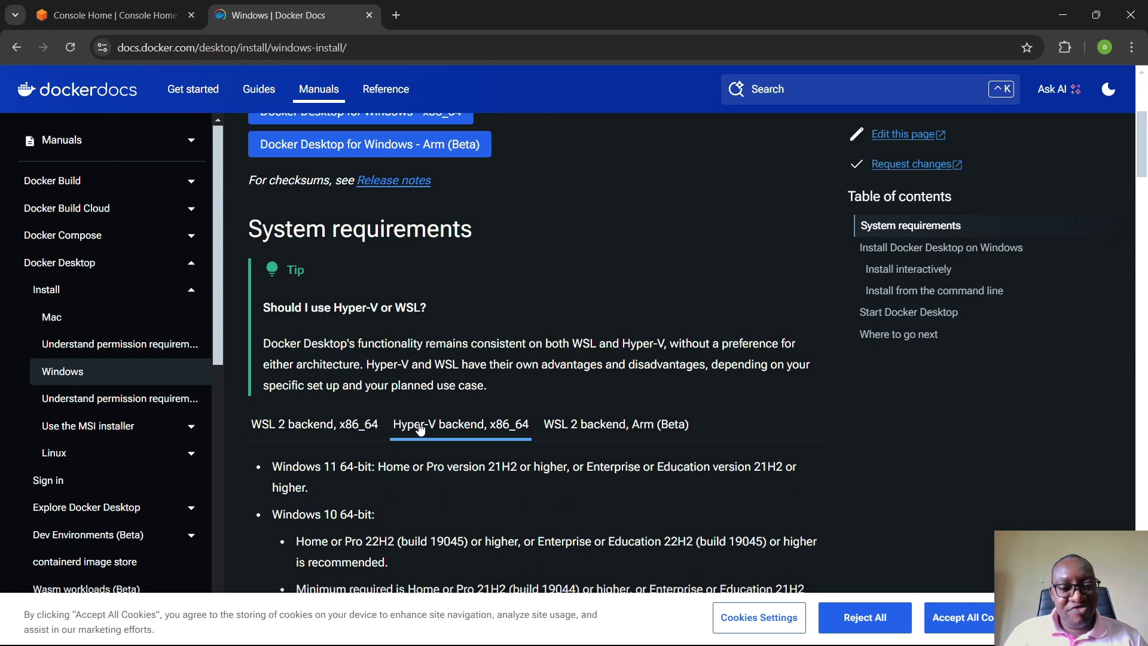
click(583, 427)
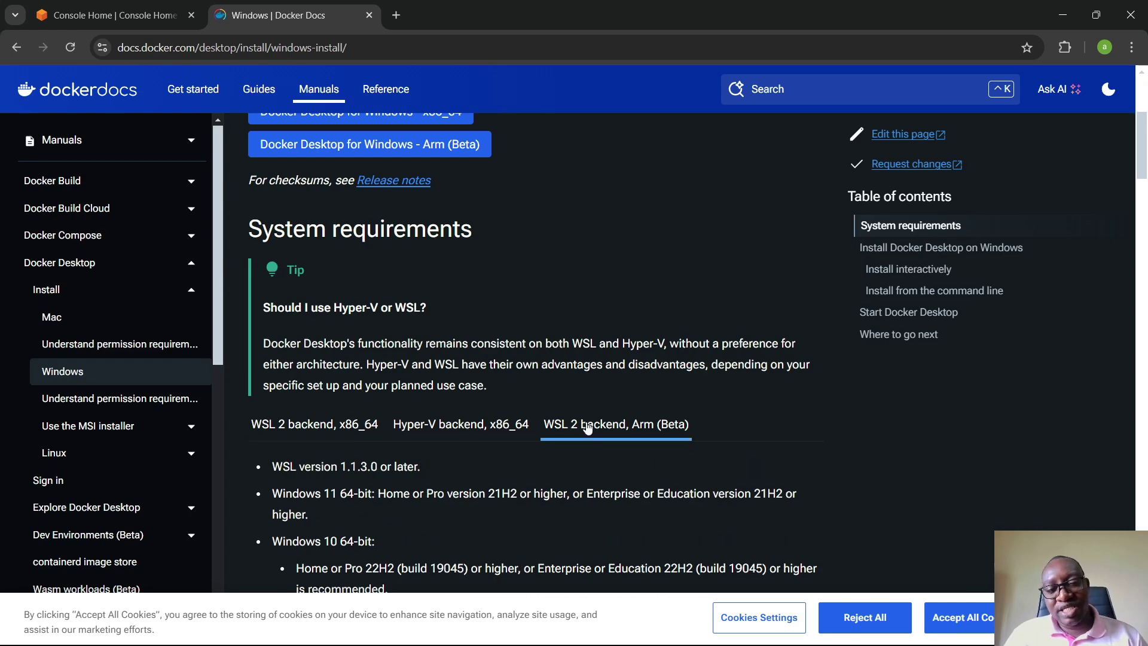
click(344, 422)
Examine the supported Windows 11 and Windows 10 64-bit versions for the WSL 2 x86_64 backend, highlighting the Windows 10 recommendation
scroll(343, 421, down, 2)
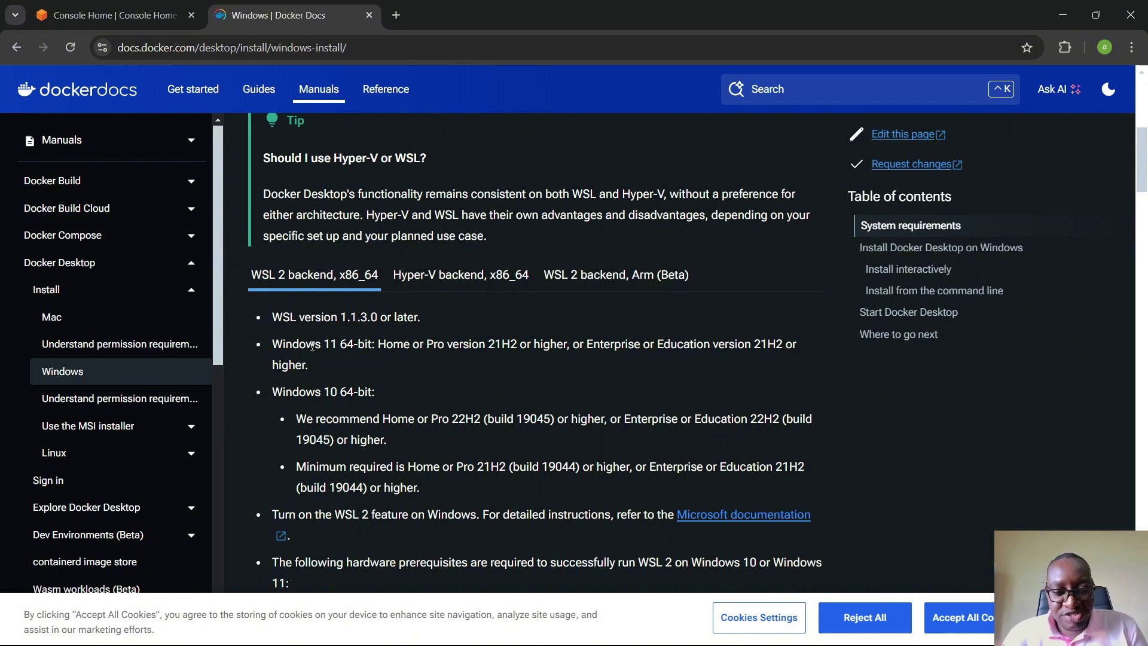
scroll(312, 346, down, 1)
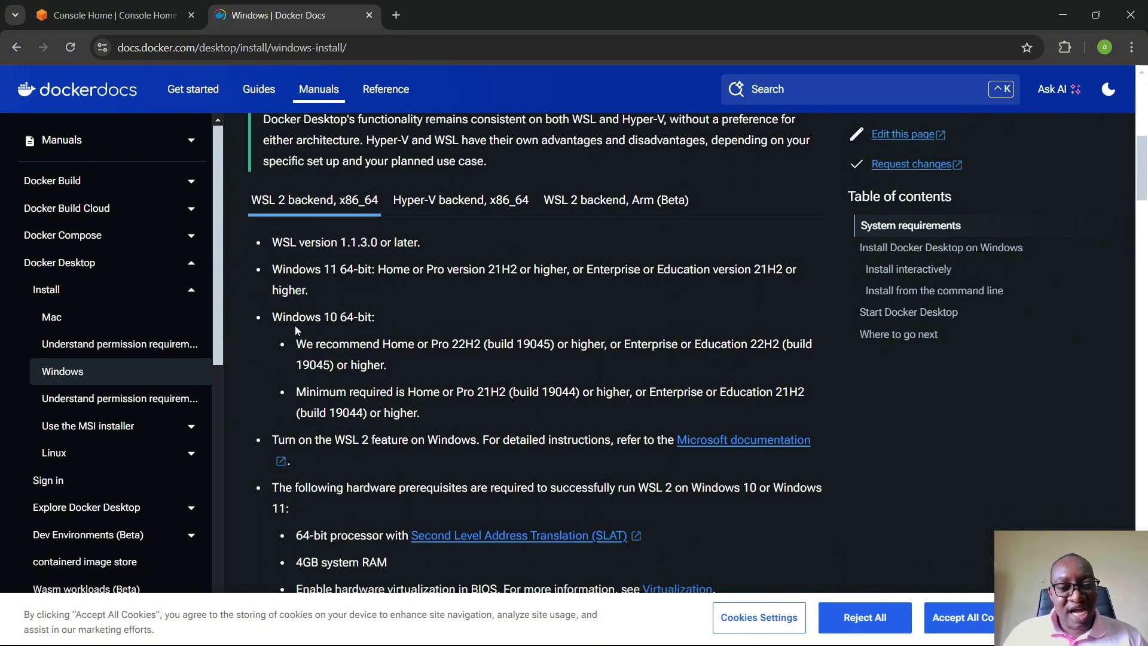
drag(274, 317, 375, 318)
click(378, 322)
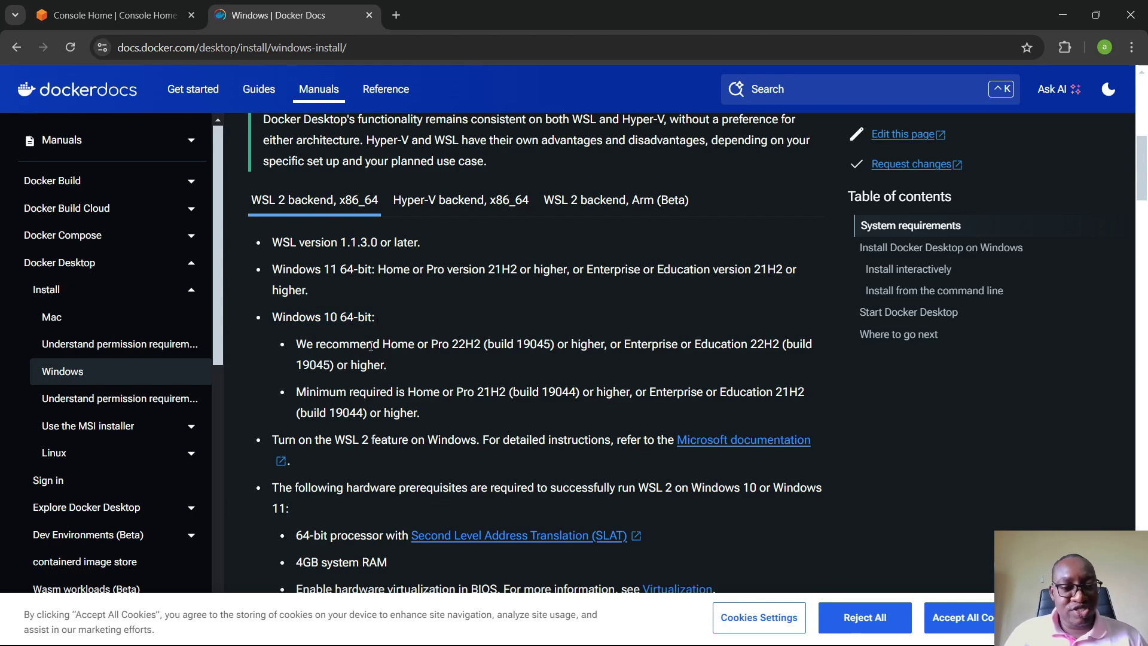
drag(294, 348, 387, 366)
click(422, 361)
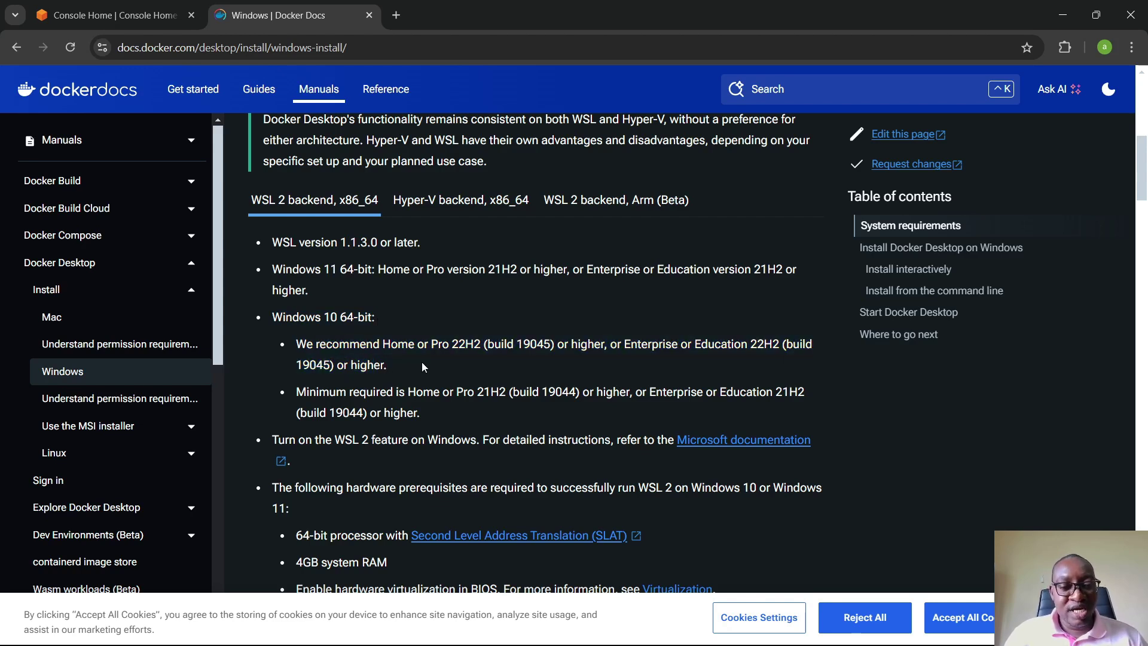
Examine the WSL 2 hardware prerequisites, highlighting the processor and system RAM requirements, and check the hardware virtualization requirement
scroll(424, 364, down, 2)
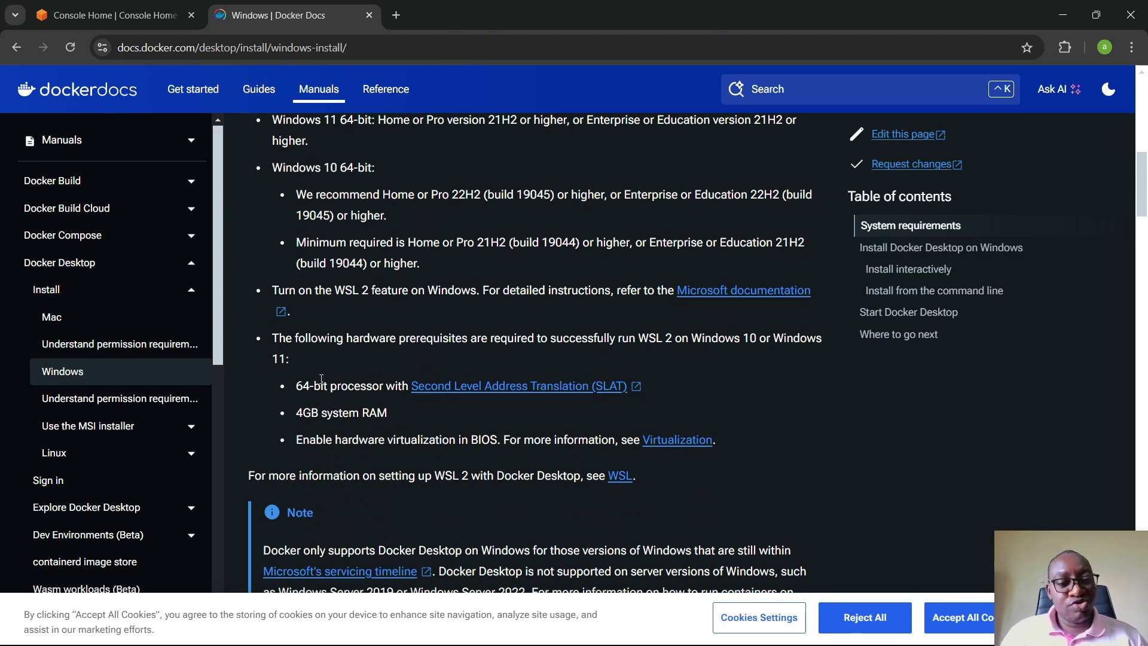
drag(297, 382, 387, 384)
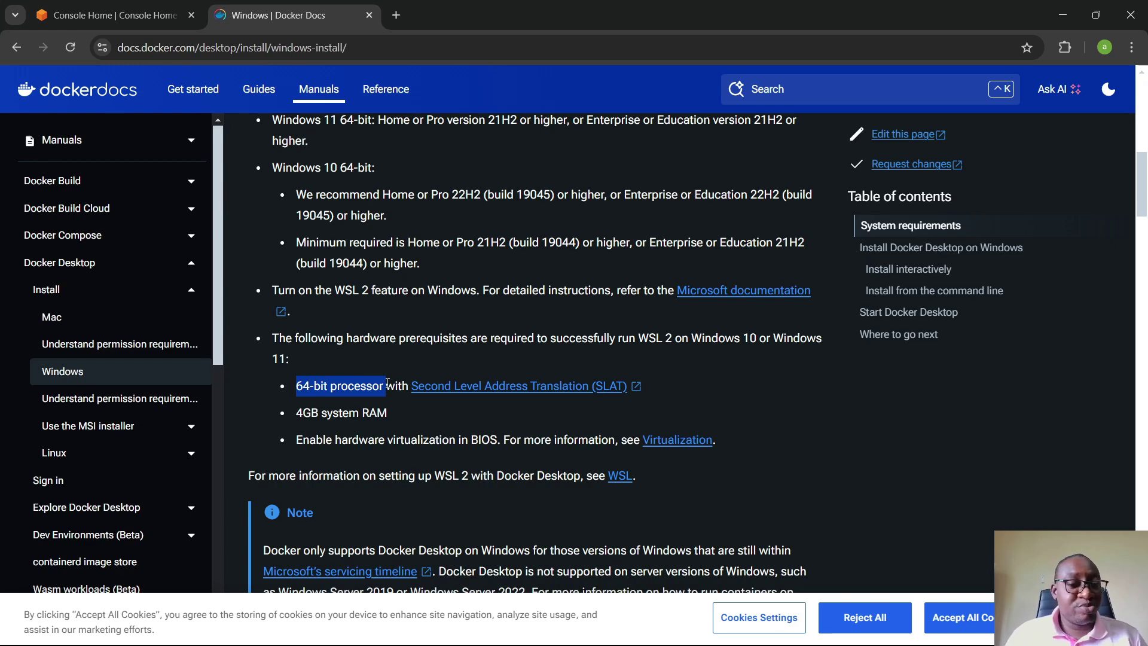
click(420, 361)
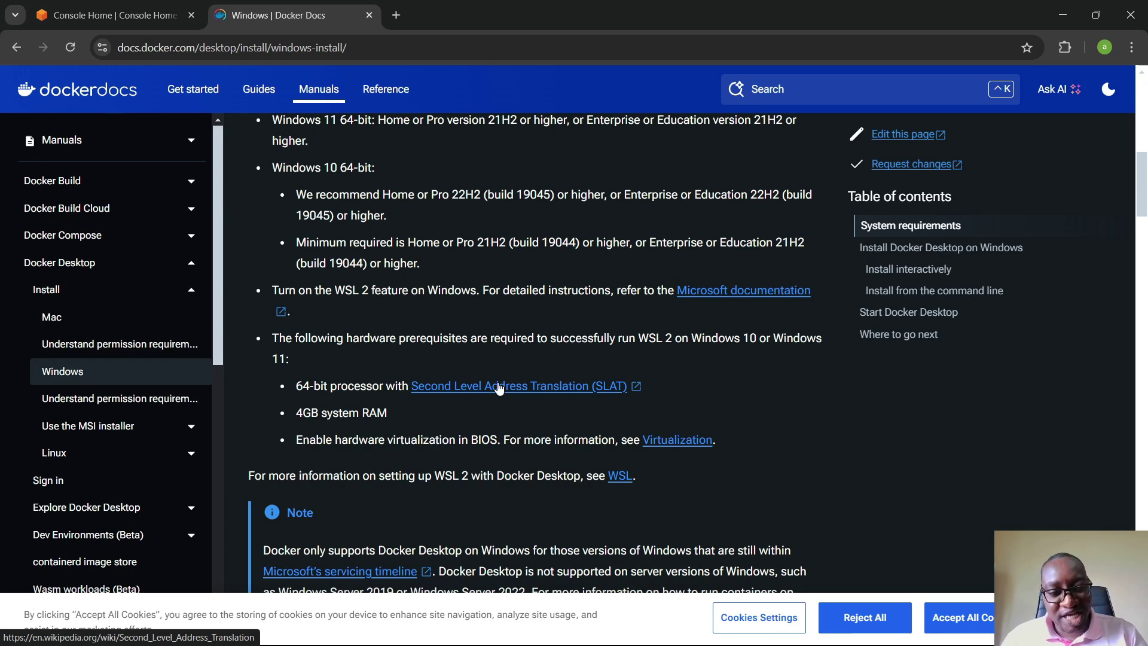
drag(296, 414, 375, 410)
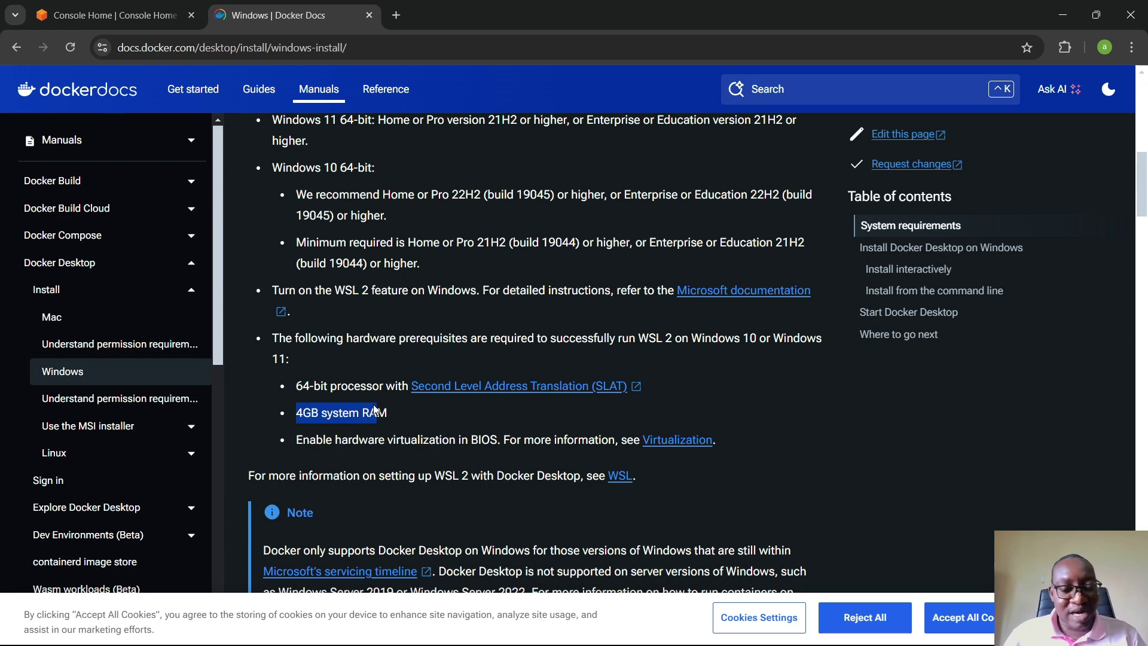
click(404, 404)
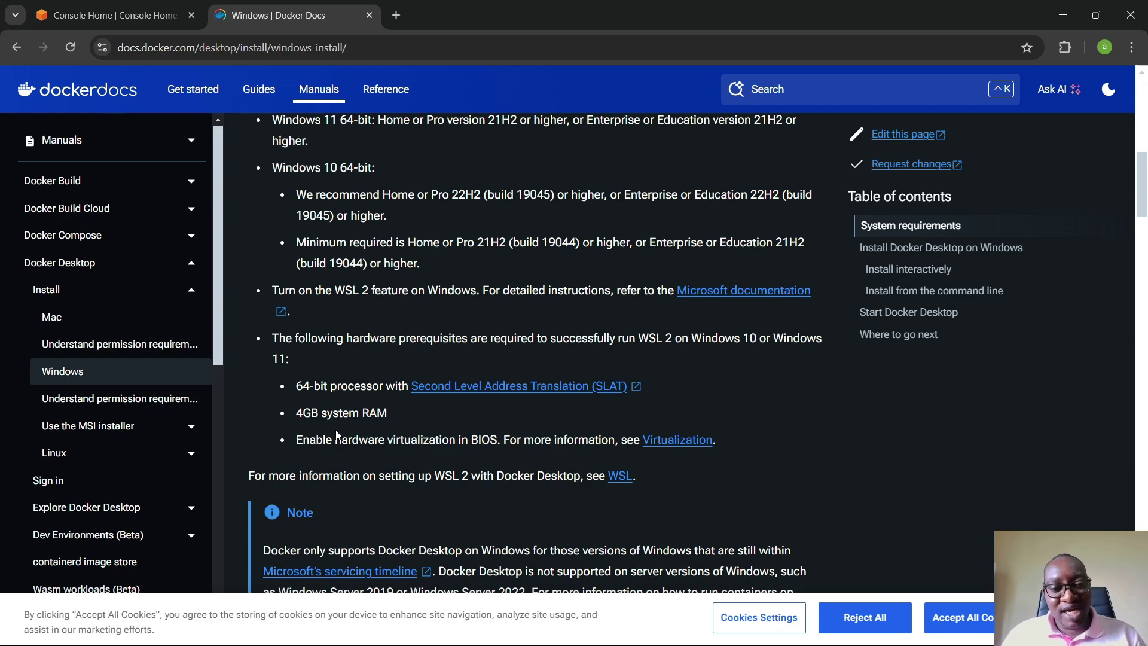
scroll(350, 434, down, 1)
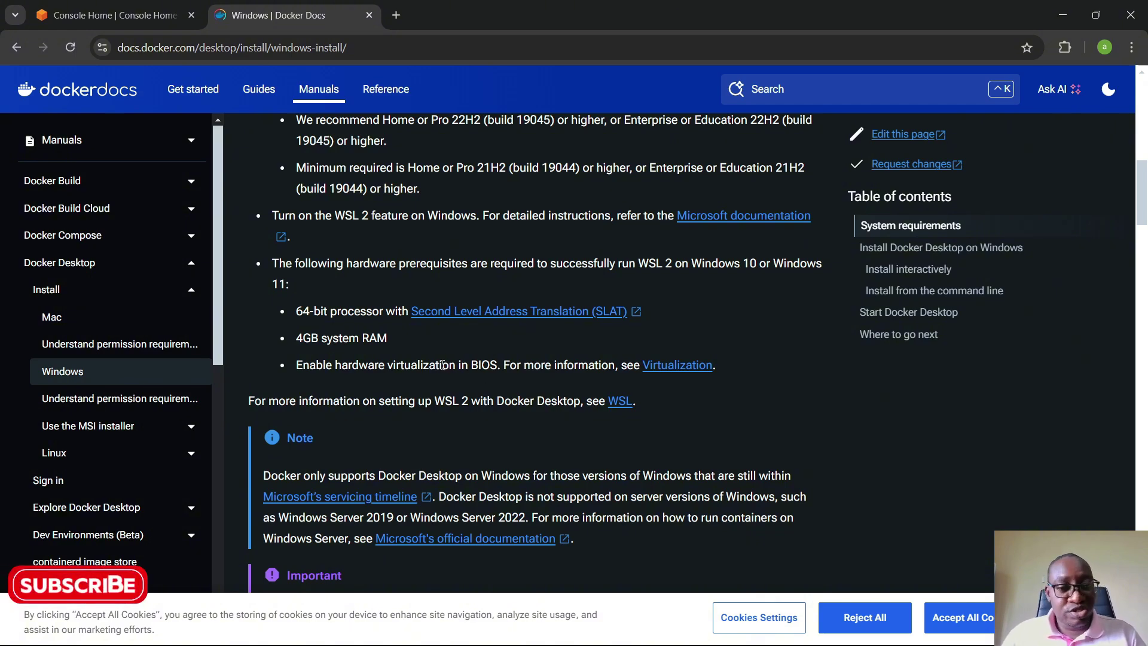
Open the Linux install page for Docker Desktop and read the Important note about it running a Virtual Machine
scroll(442, 365, up, 4)
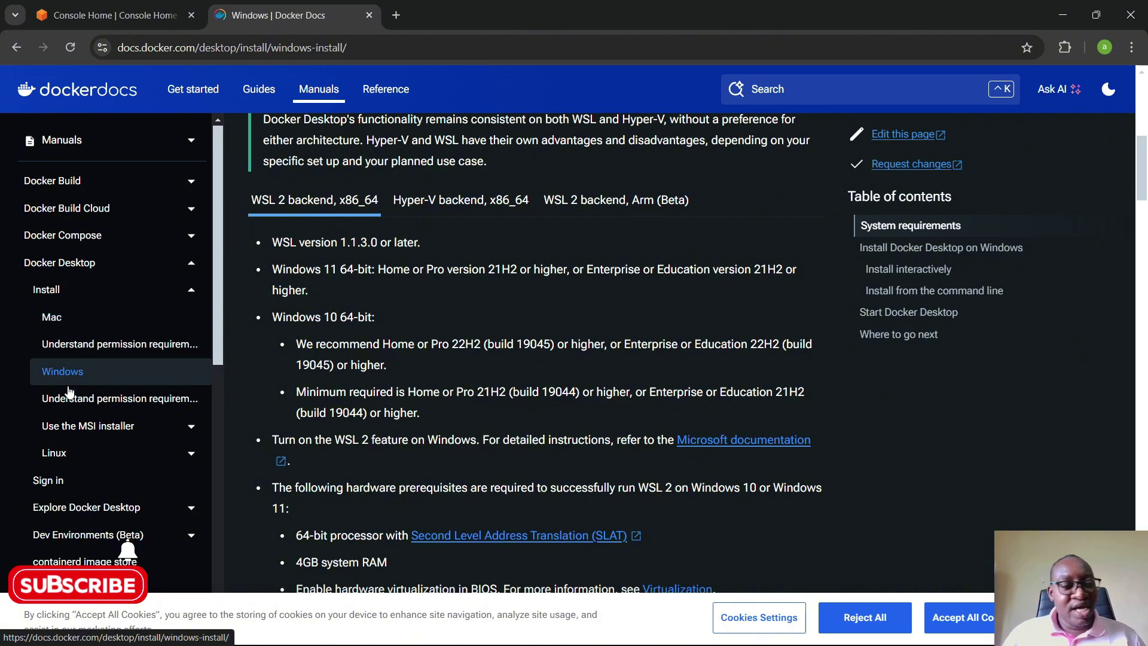
click(52, 453)
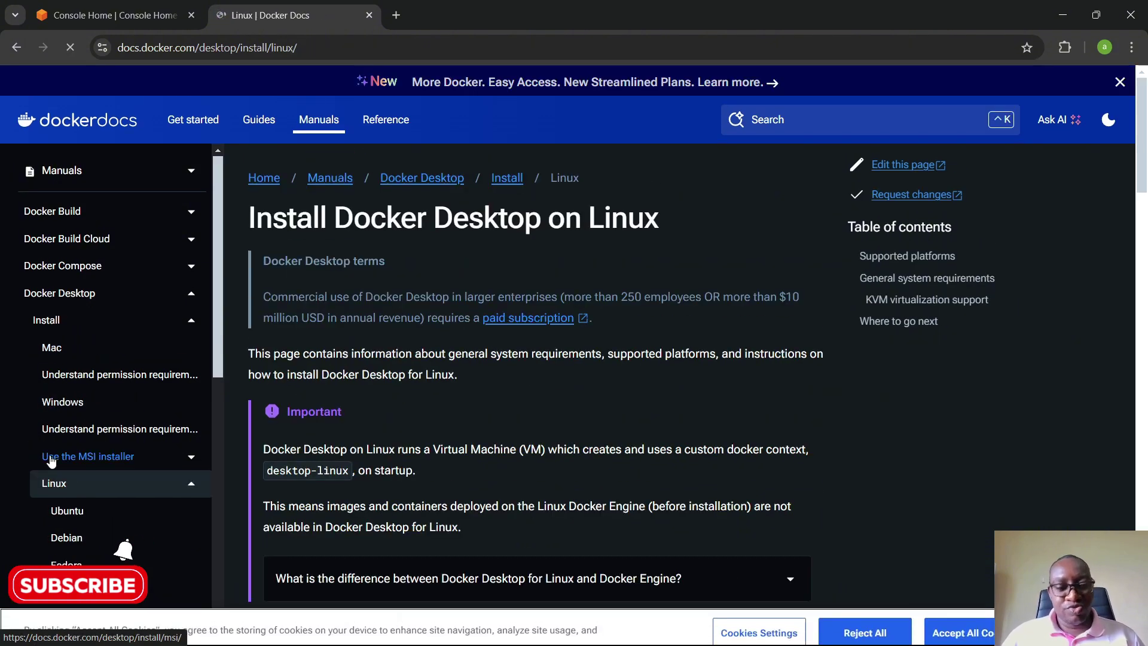
scroll(364, 418, down, 1)
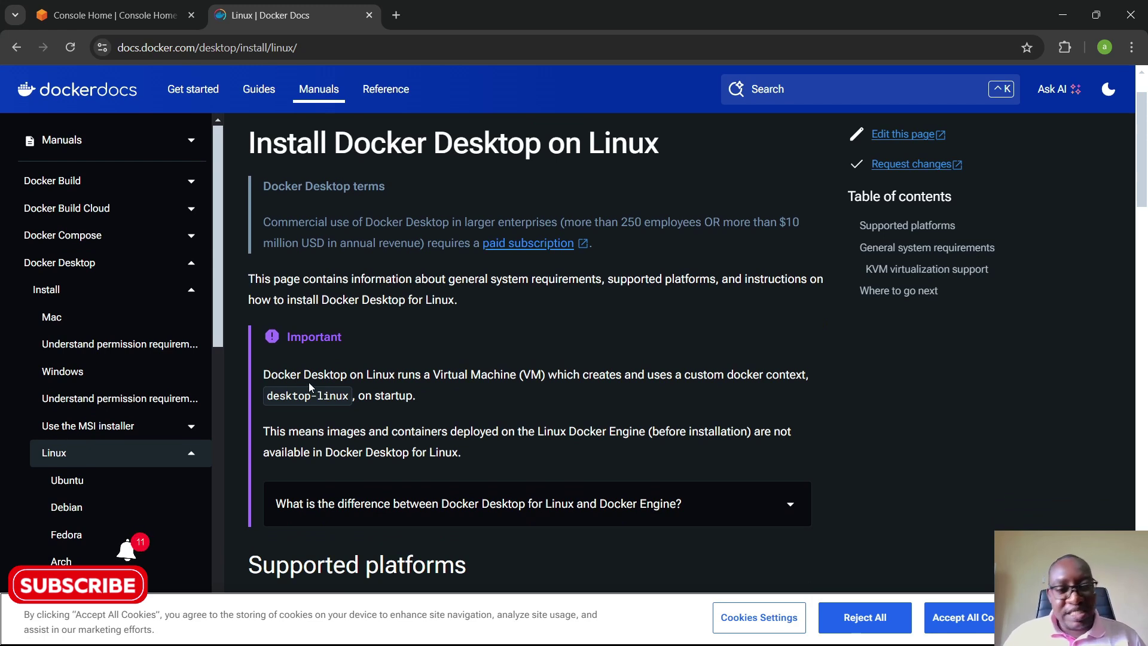
scroll(357, 298, down, 1)
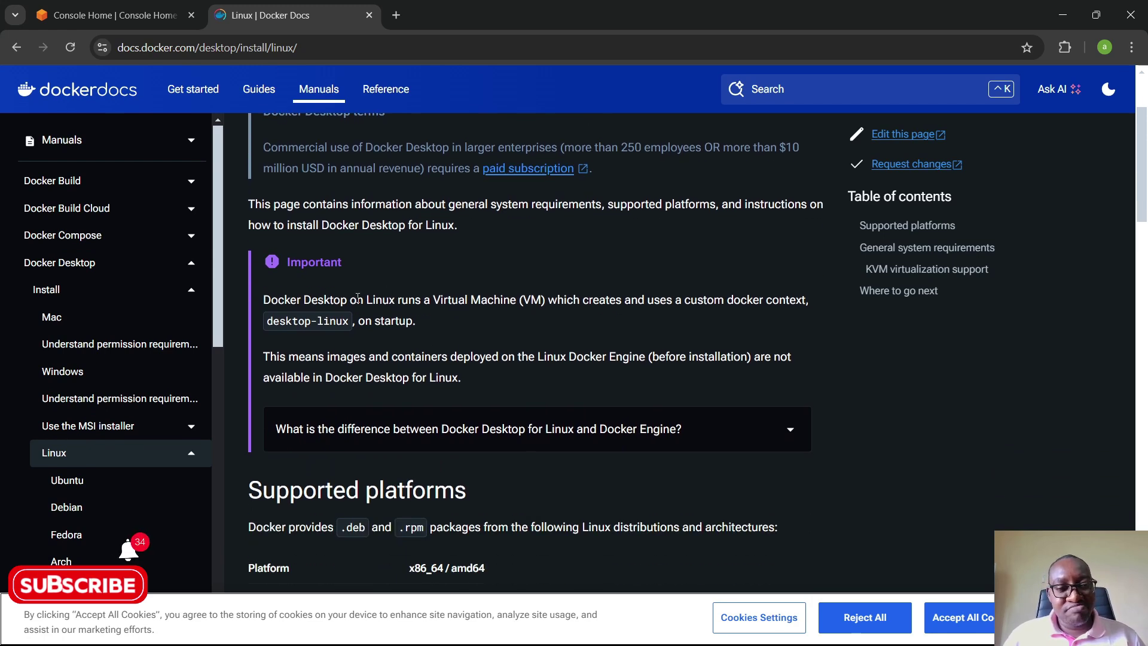
drag(357, 298, 509, 294)
drag(509, 295, 655, 299)
click(396, 323)
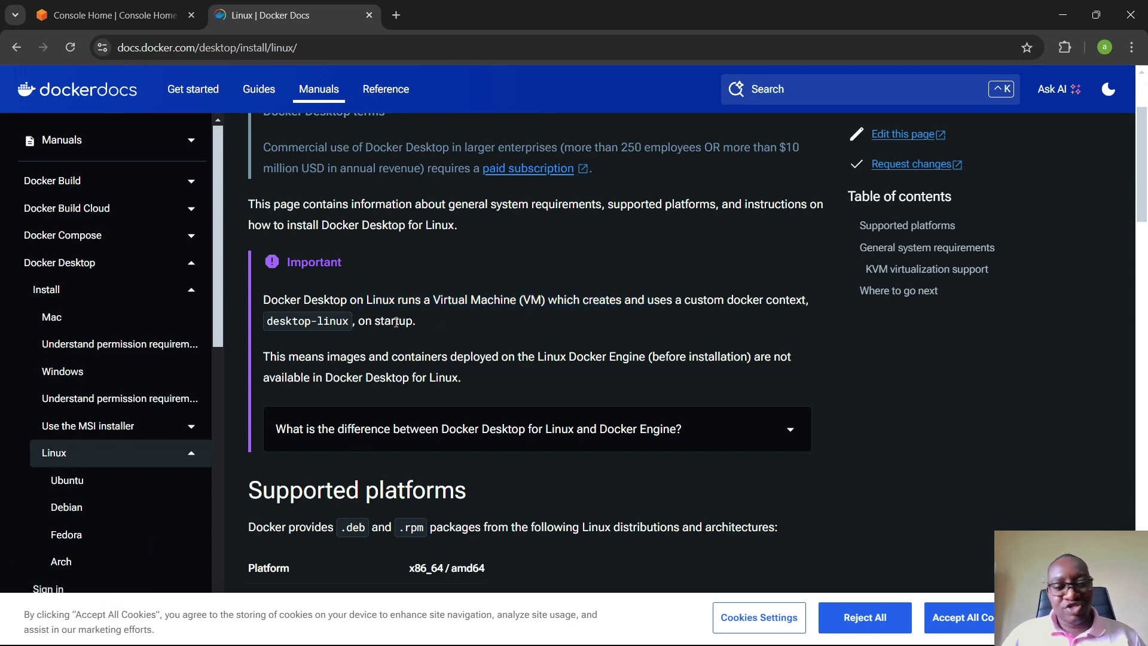
Review the supported Linux platforms and general system requirements, highlighting the 64-bit kernel and KVM virtualization support items
scroll(385, 316, down, 4)
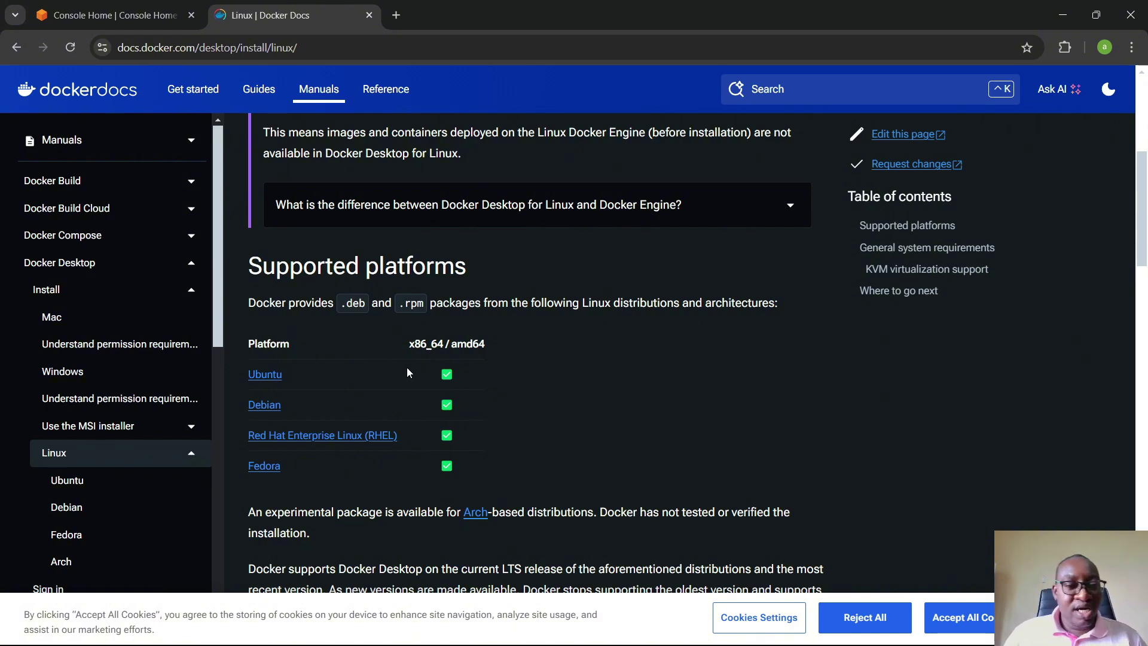
scroll(439, 361, down, 4)
scroll(438, 361, down, 3)
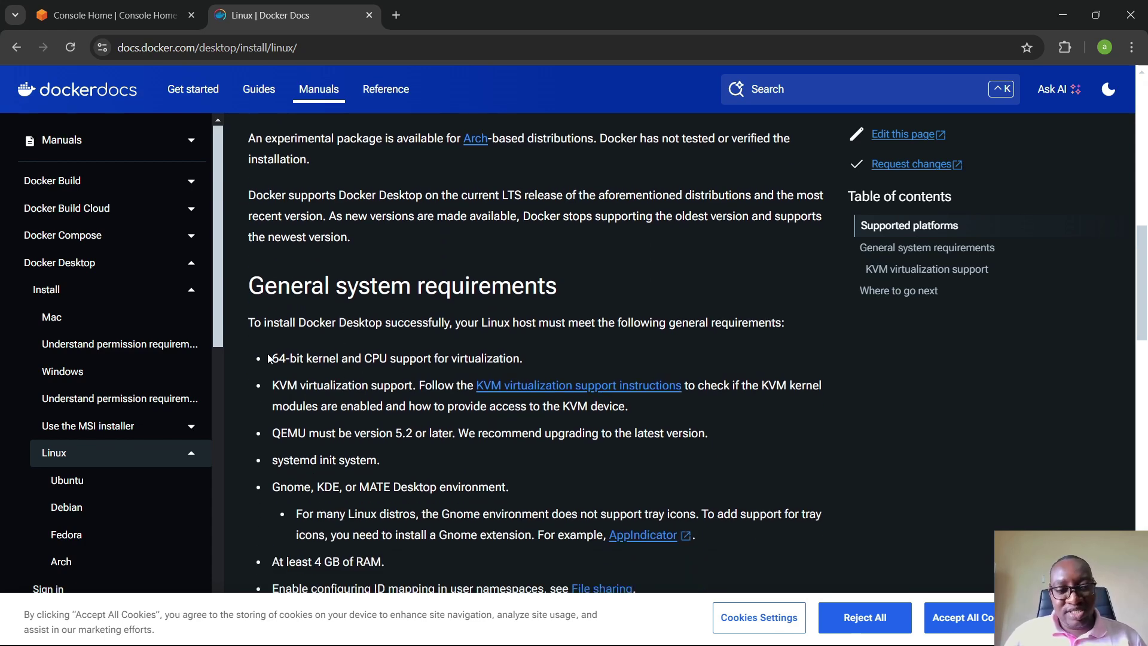
drag(271, 359, 513, 358)
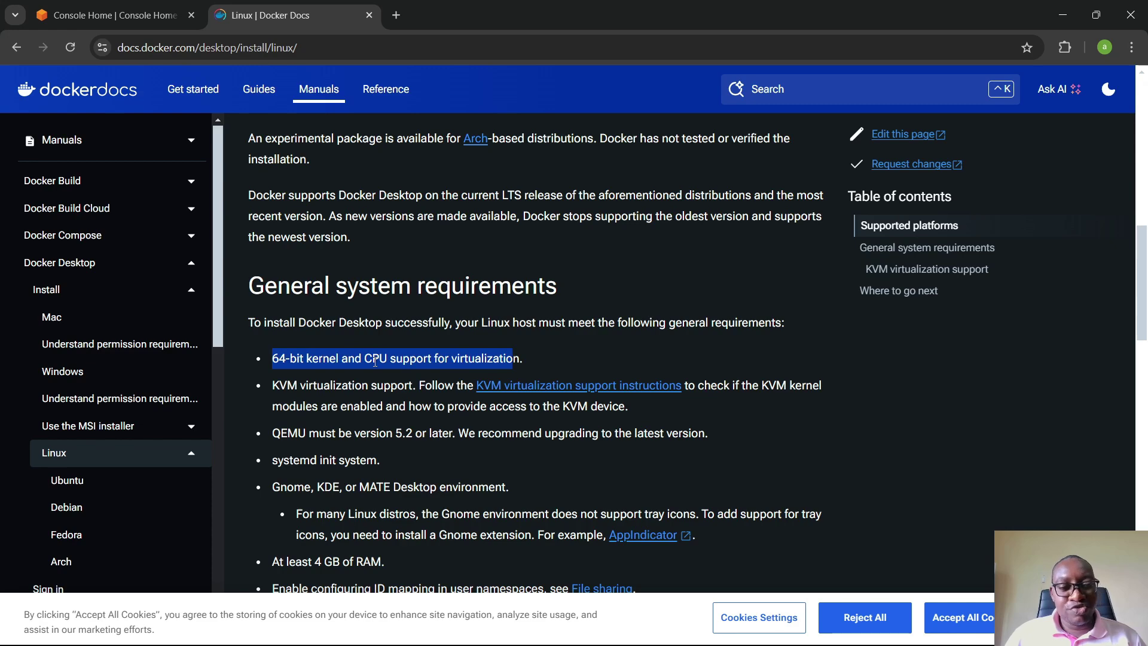
drag(272, 384, 383, 385)
scroll(281, 382, down, 1)
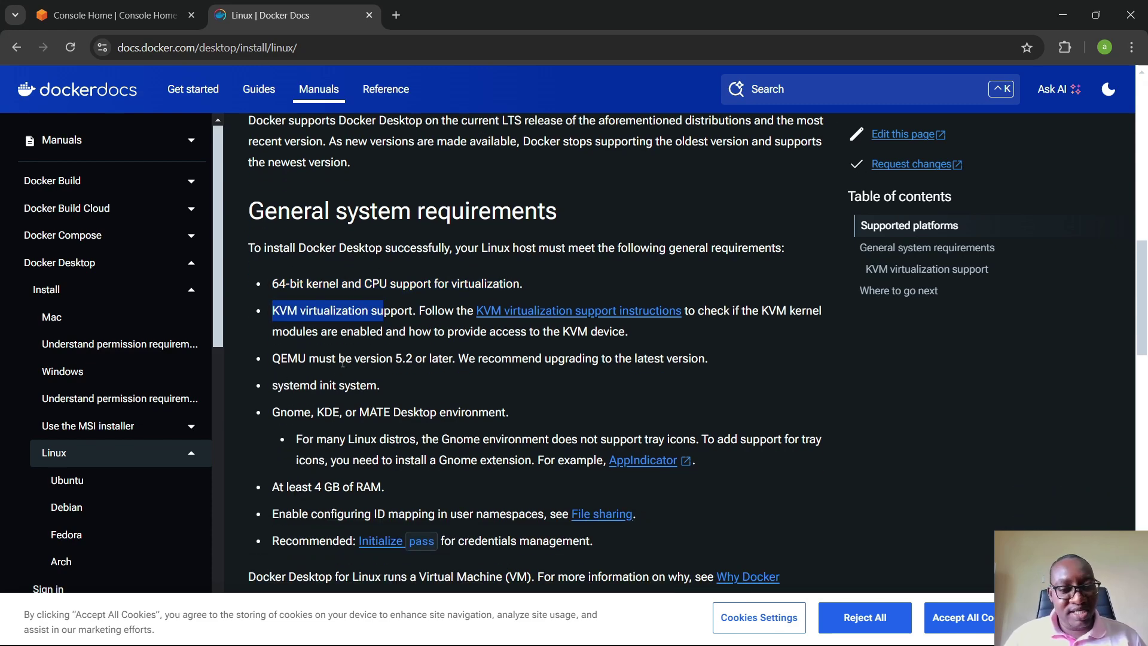
Highlight the Gnome, KDE, or MATE Desktop environment requirement, and check the RAM requirement and the KVM virtualization support section
scroll(343, 361, down, 1)
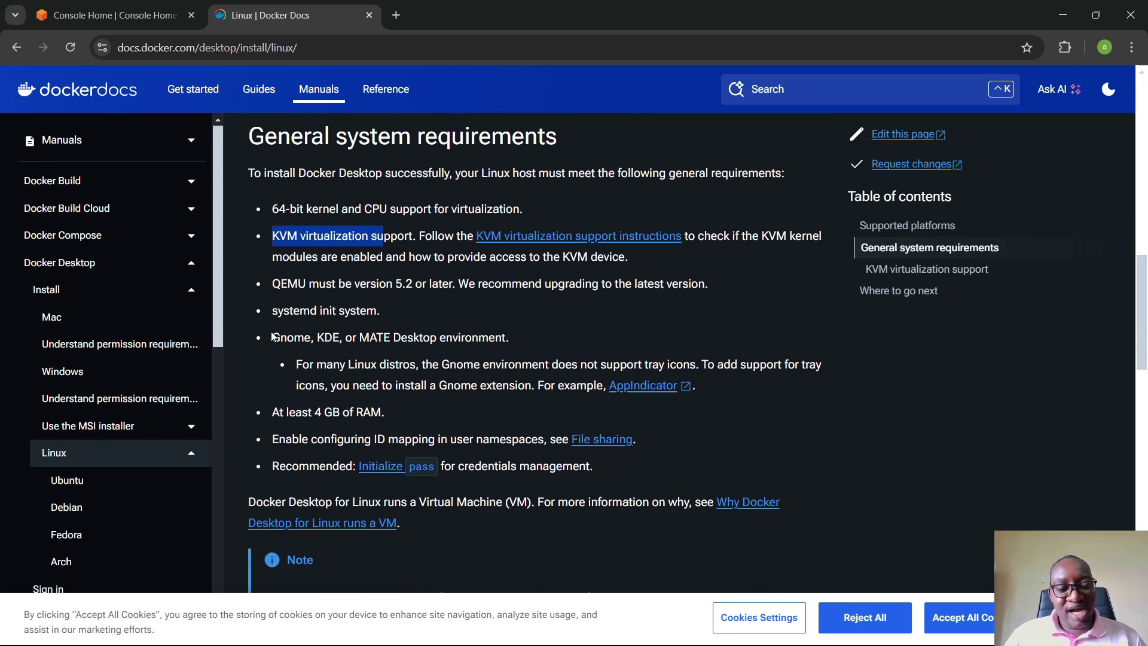
drag(272, 337, 411, 336)
drag(272, 336, 505, 336)
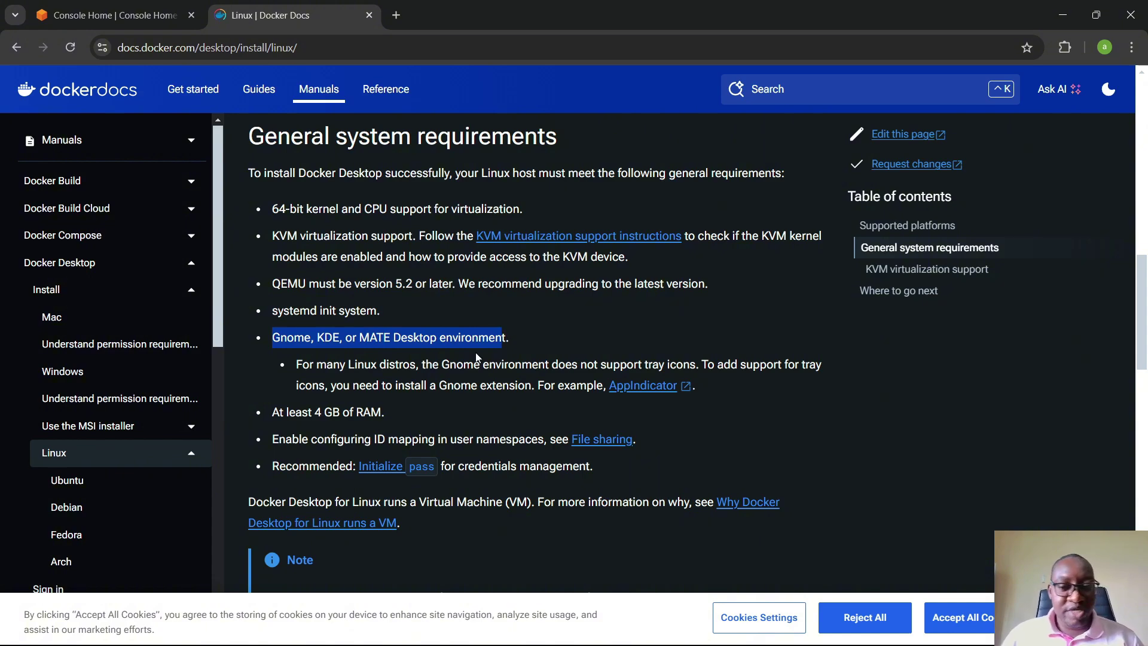
scroll(477, 356, down, 1)
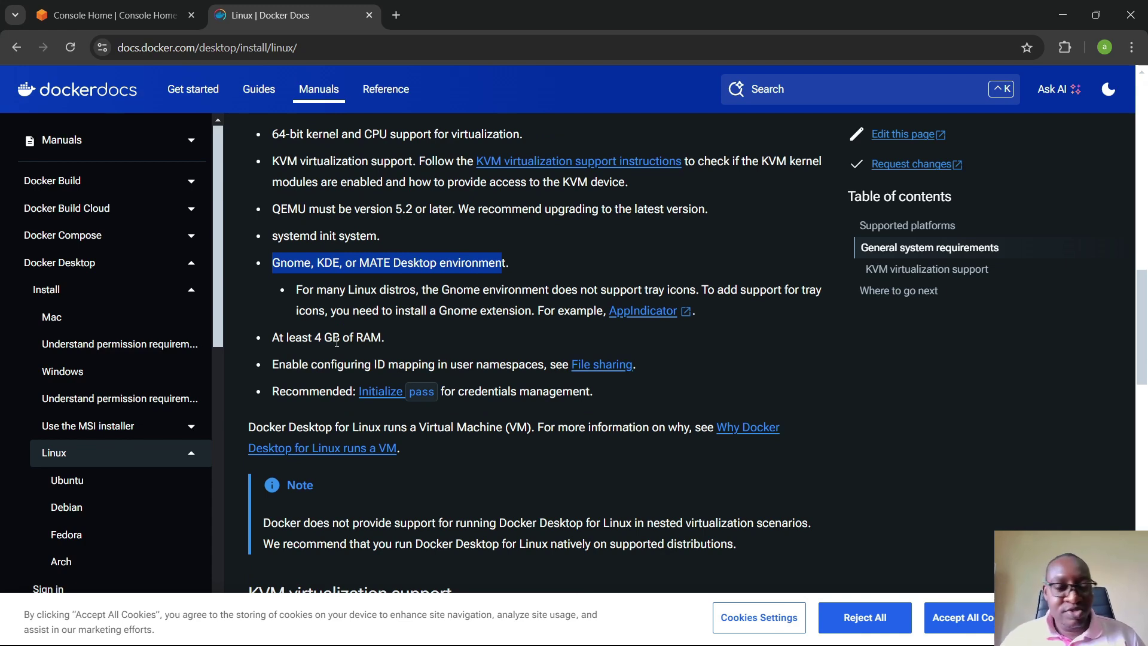
click(415, 339)
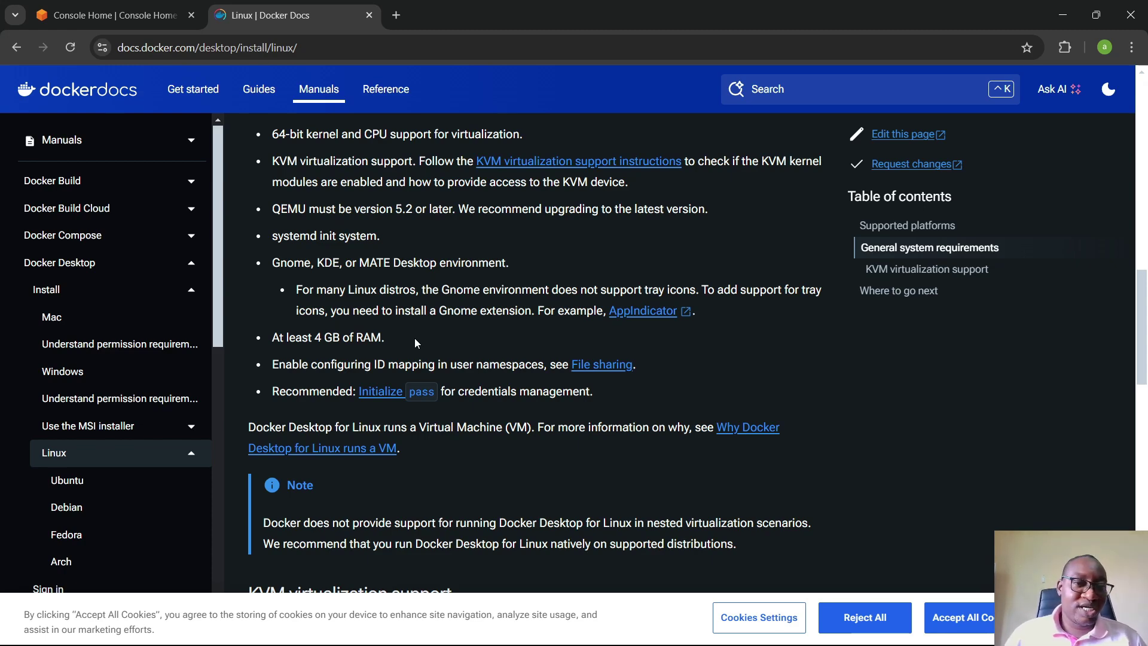
scroll(530, 337, down, 6)
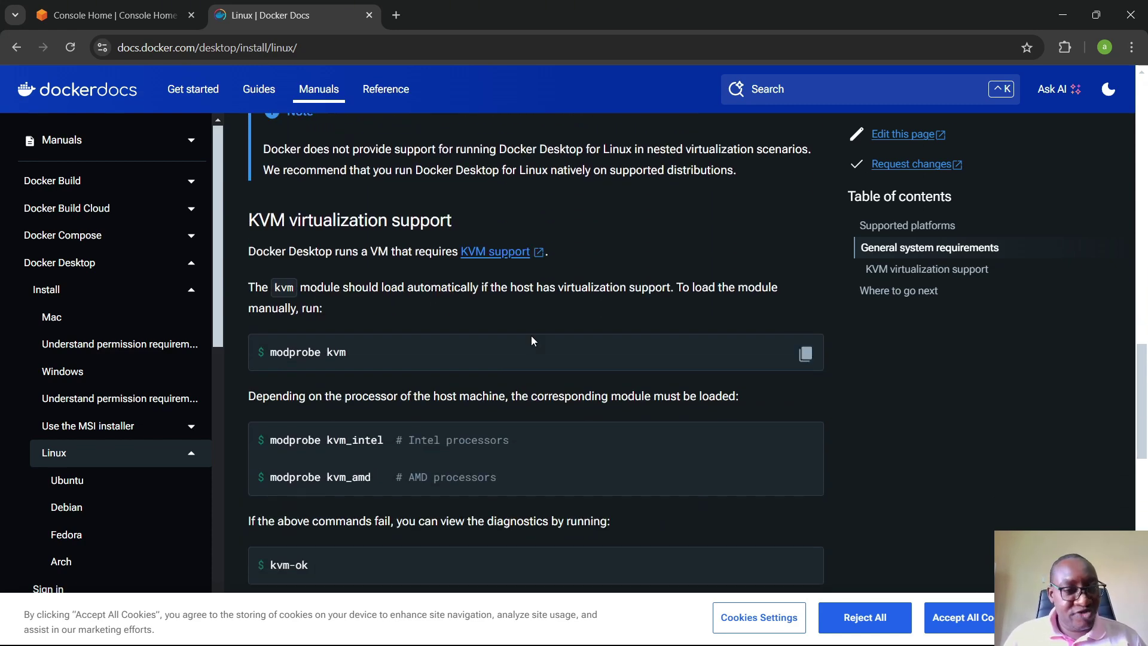
Collapse the Docker Desktop topics, expand the Docker Engine install topics, and open the Ubuntu page
click(191, 263)
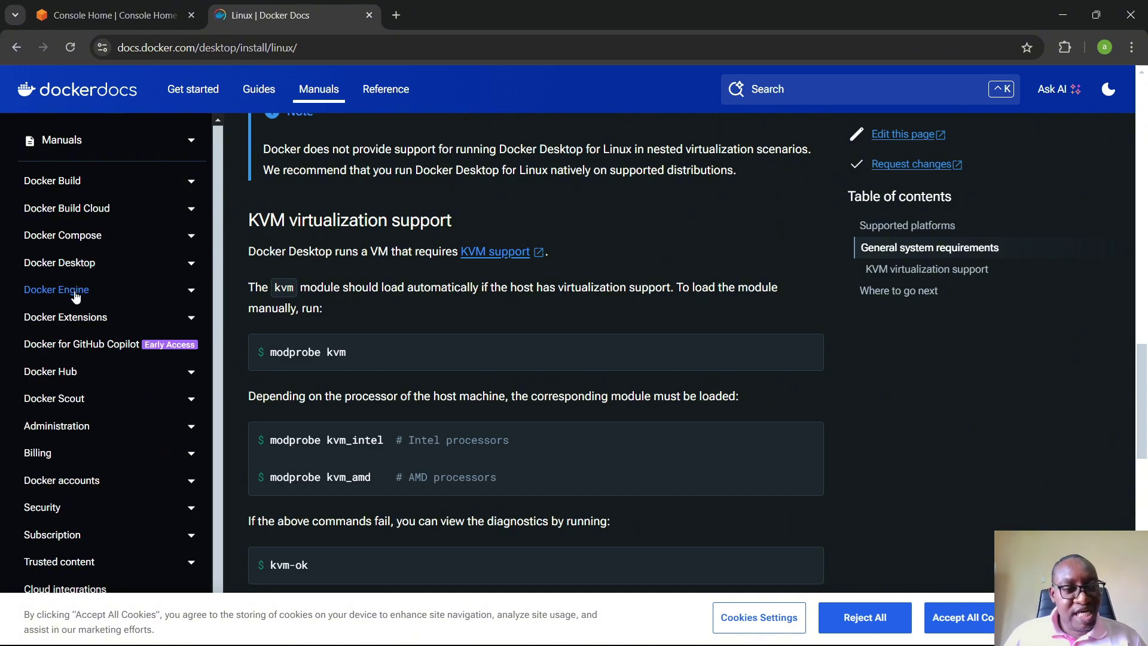
click(191, 290)
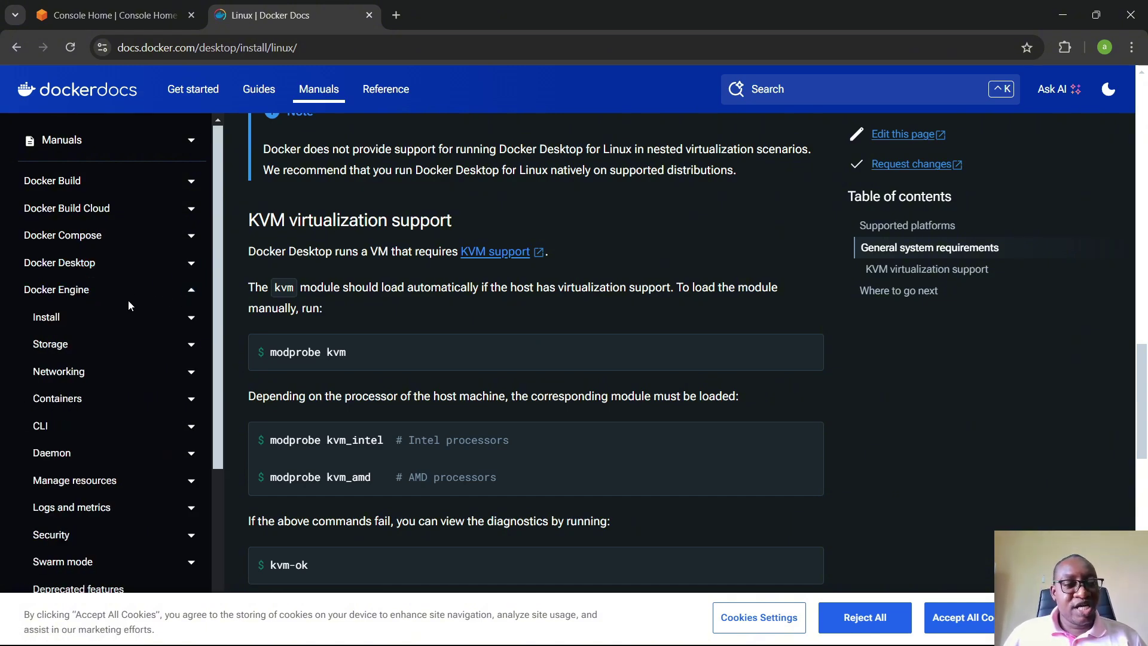
scroll(128, 299, down, 1)
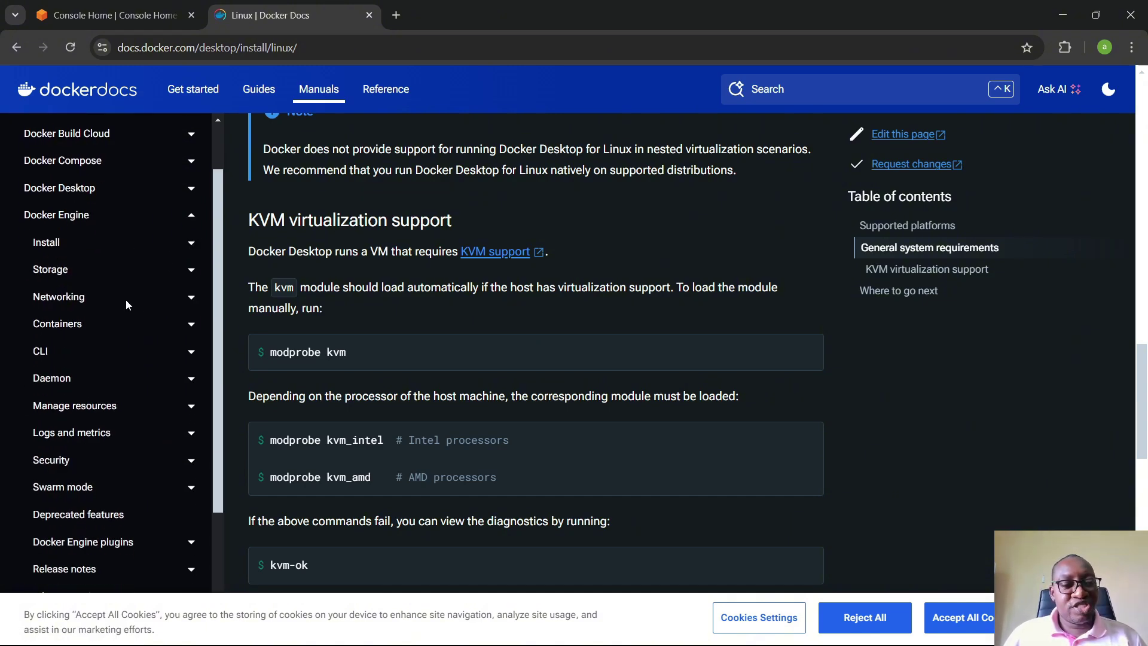
click(188, 242)
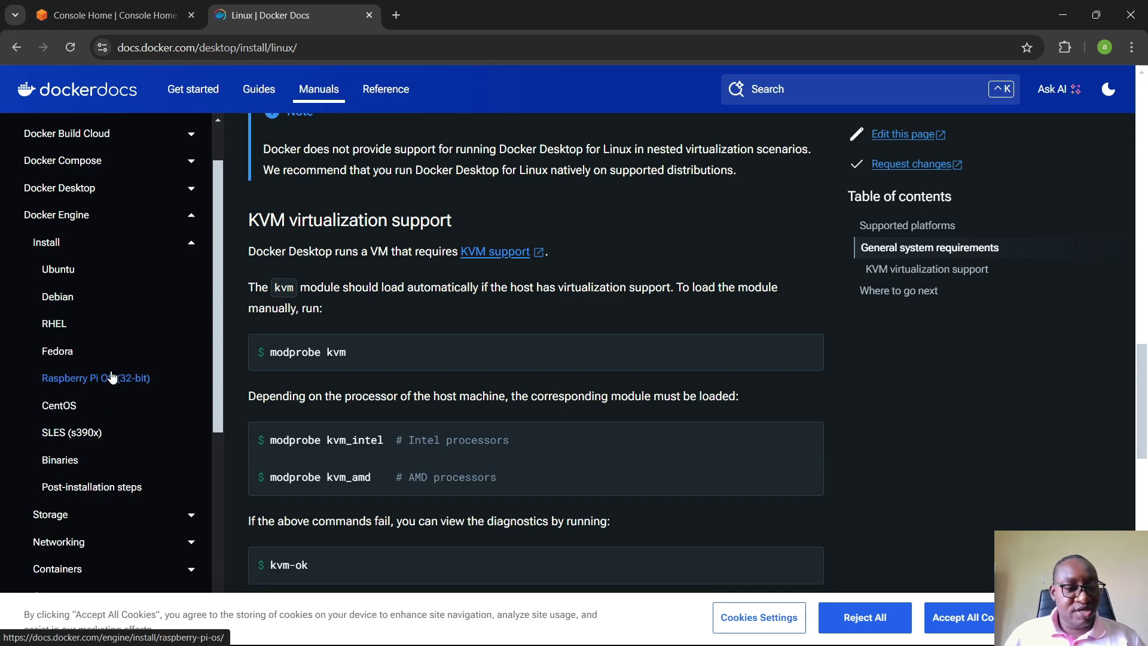
scroll(112, 375, down, 1)
scroll(77, 359, up, 2)
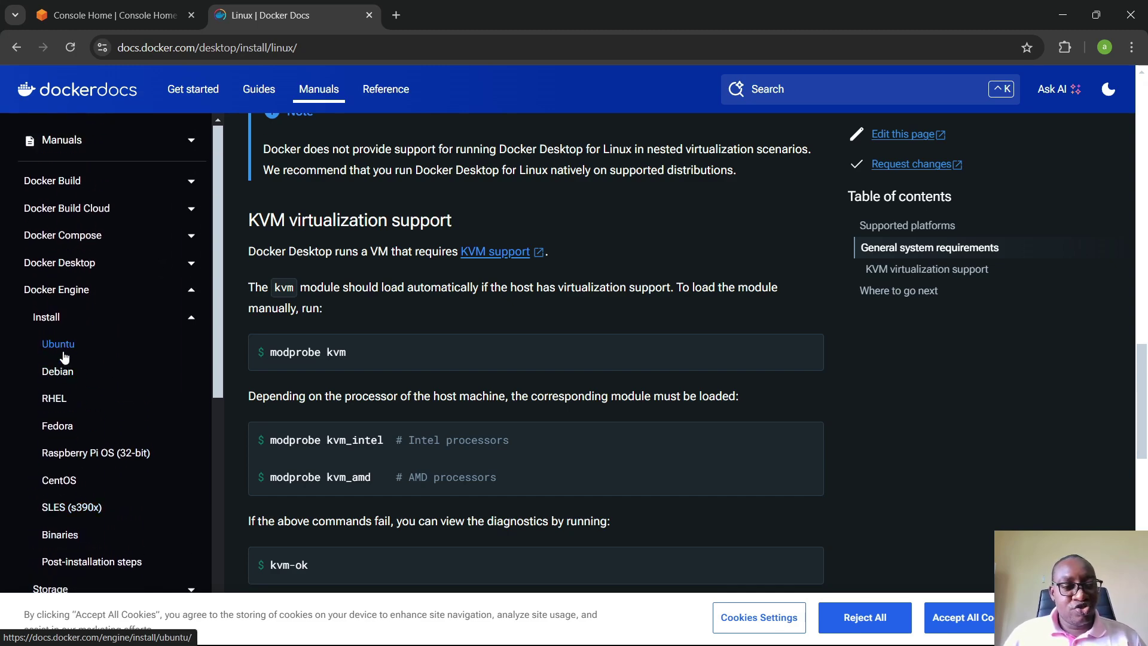
click(45, 347)
Examine the Ubuntu prerequisites for Docker Engine, covering the firewall limitations and the OS requirements
scroll(529, 289, down, 1)
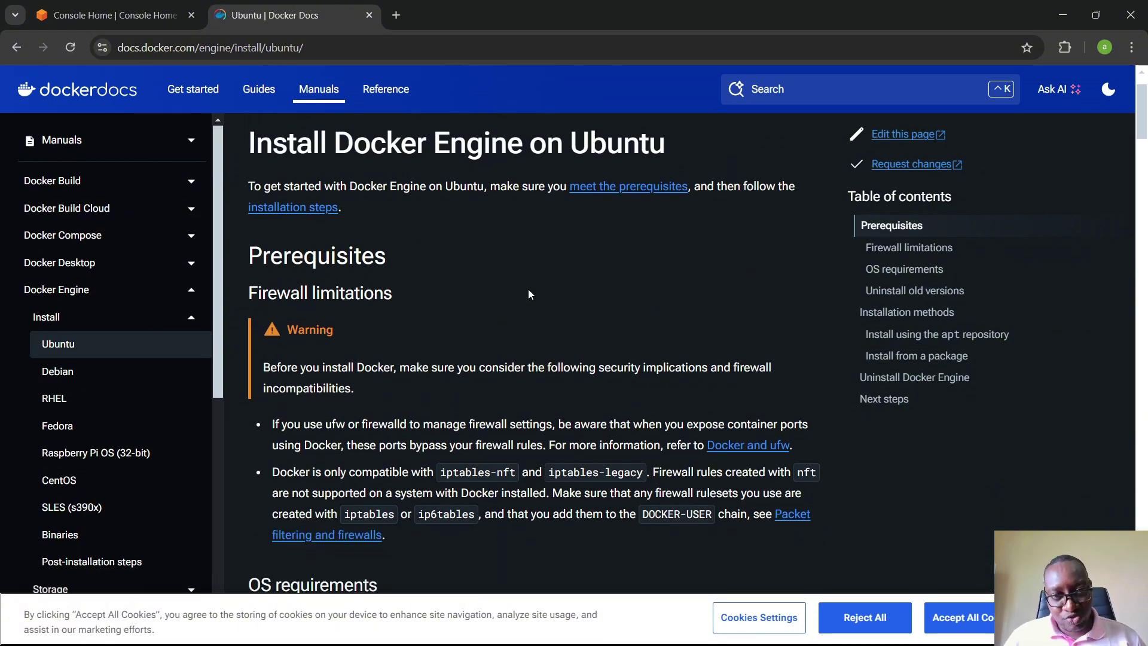
scroll(526, 289, up, 1)
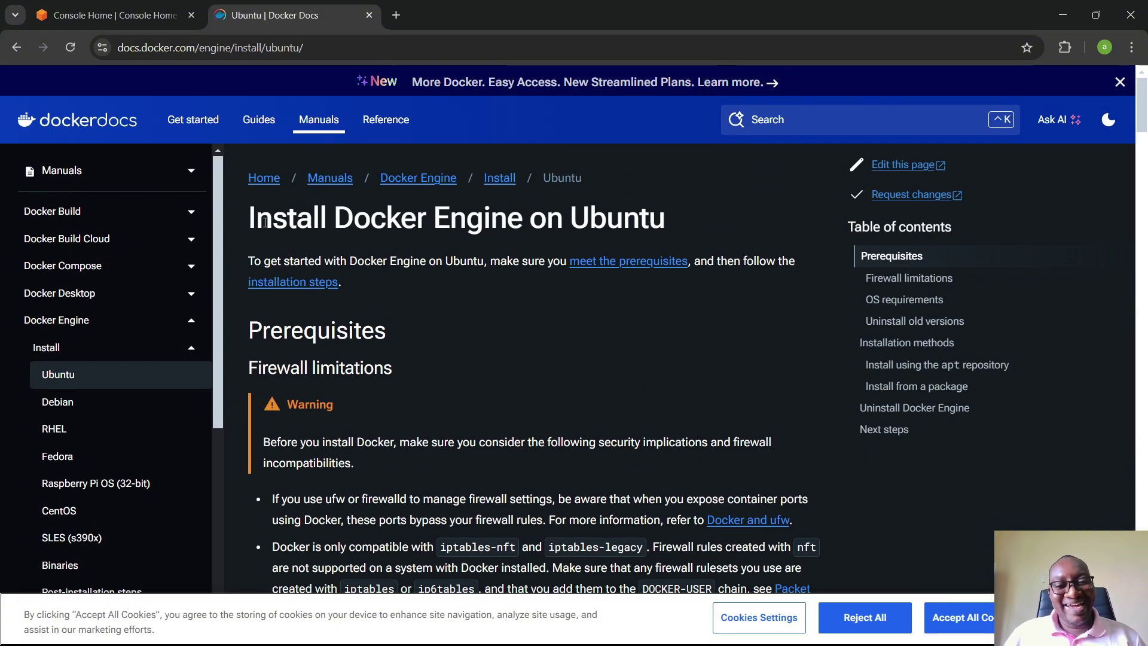
scroll(470, 278, down, 1)
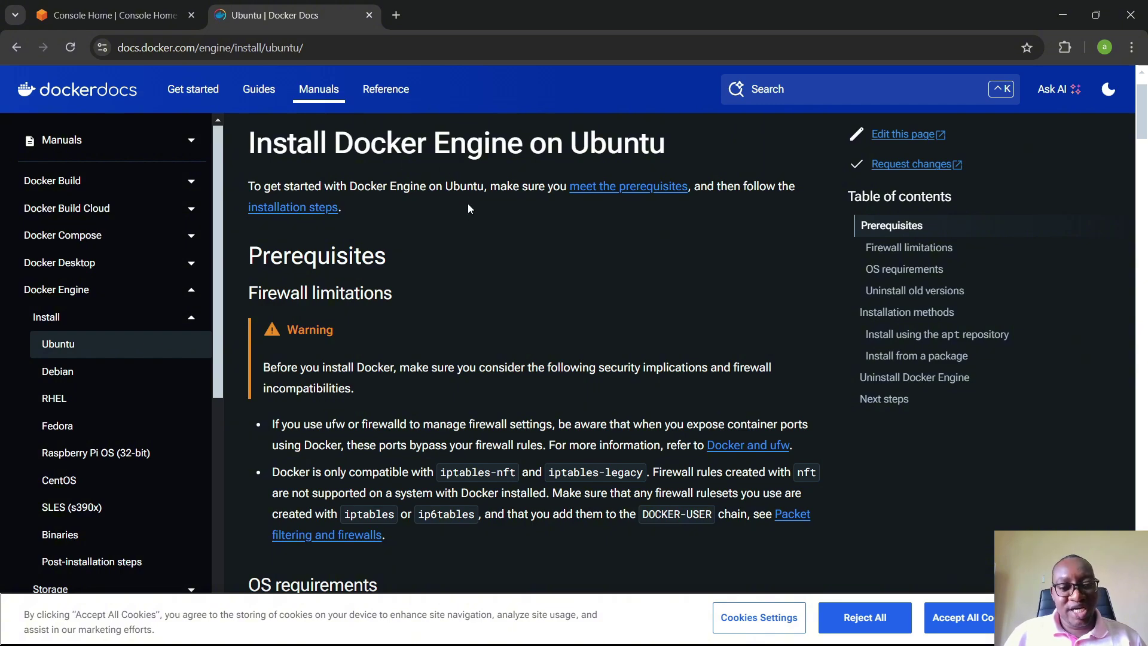
scroll(468, 215, down, 3)
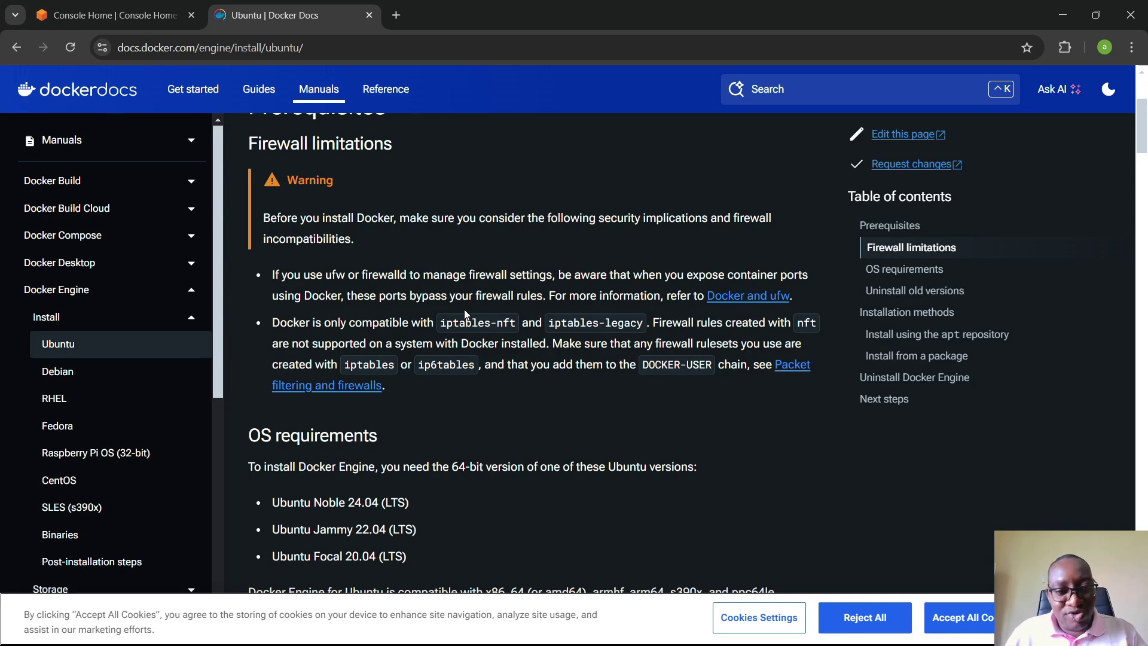
scroll(465, 314, down, 5)
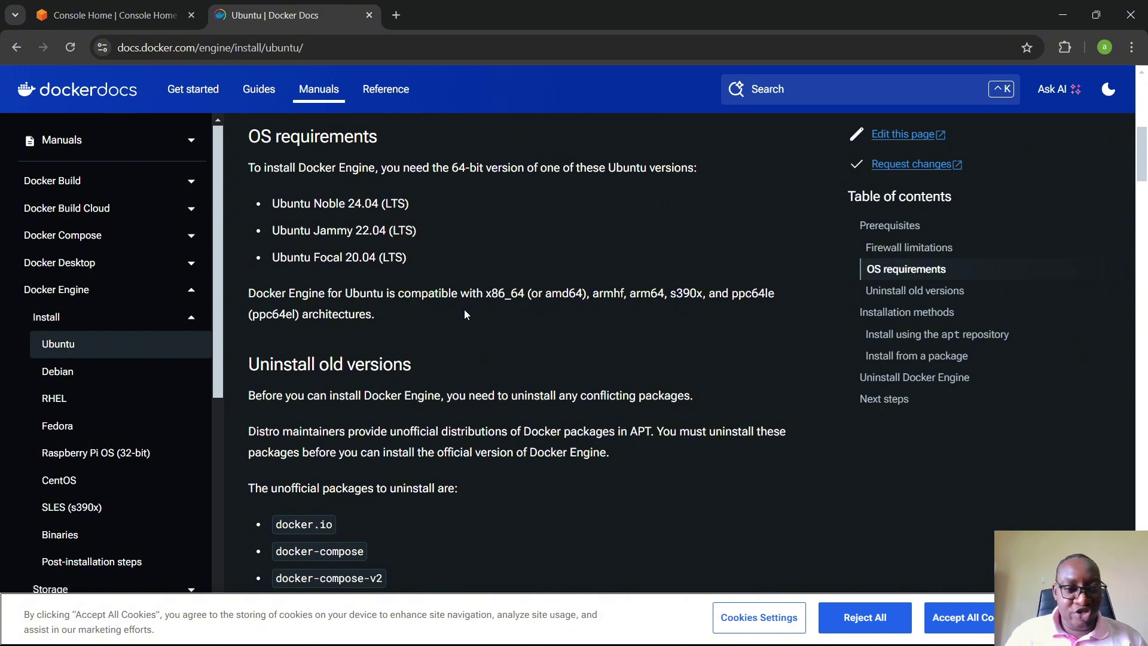
scroll(465, 314, up, 4)
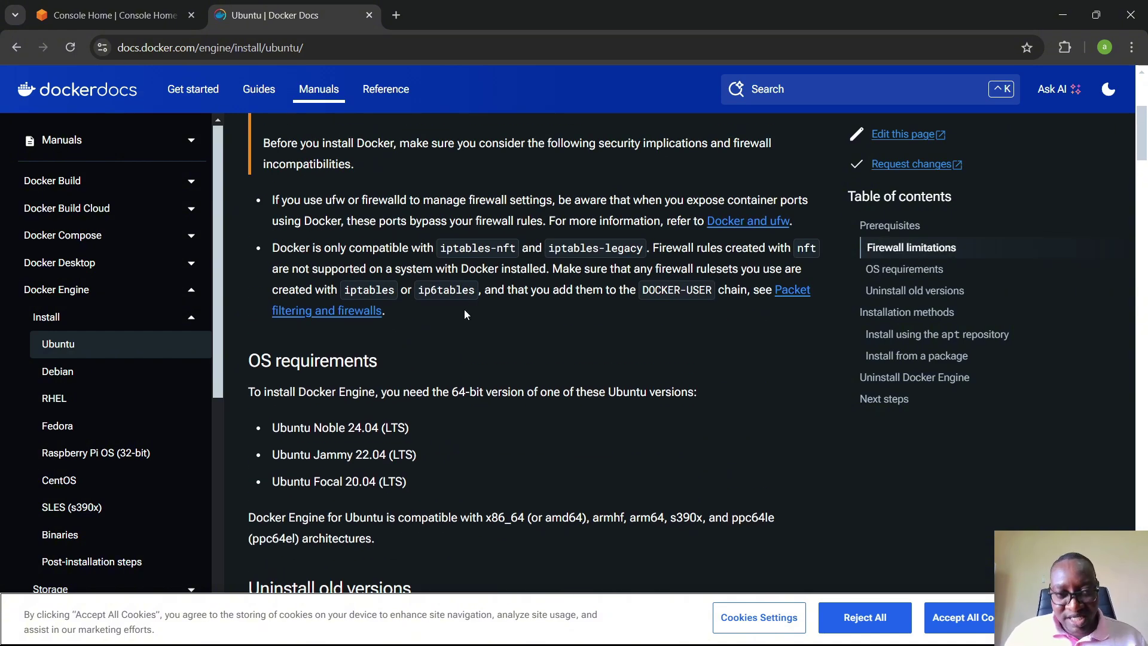
scroll(465, 312, up, 3)
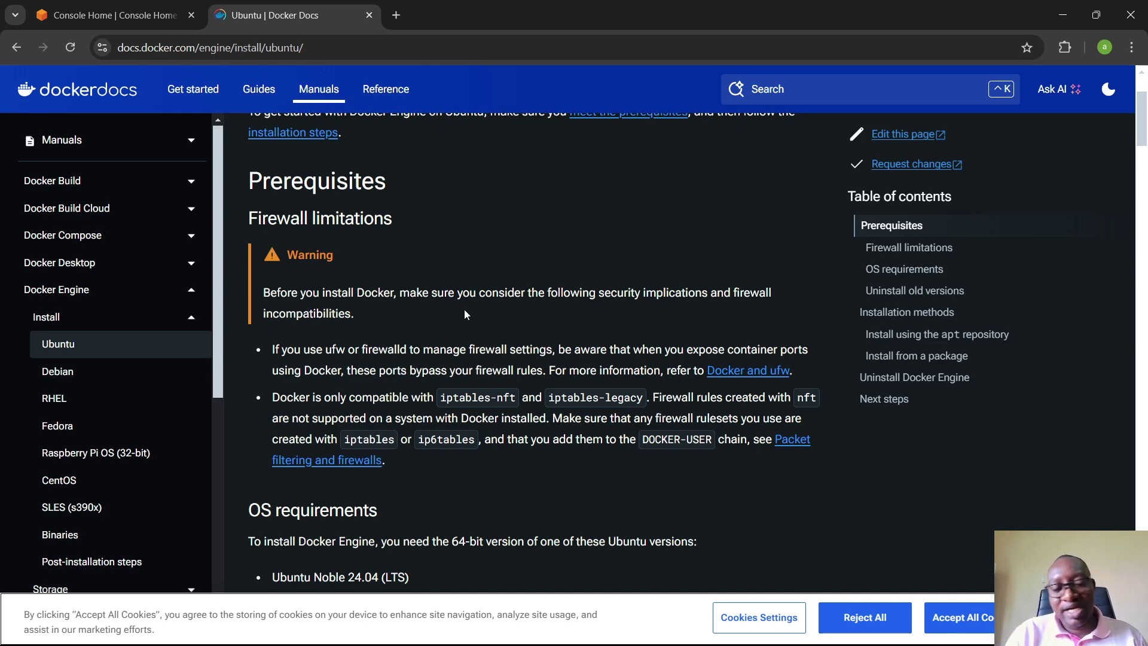
scroll(464, 310, down, 4)
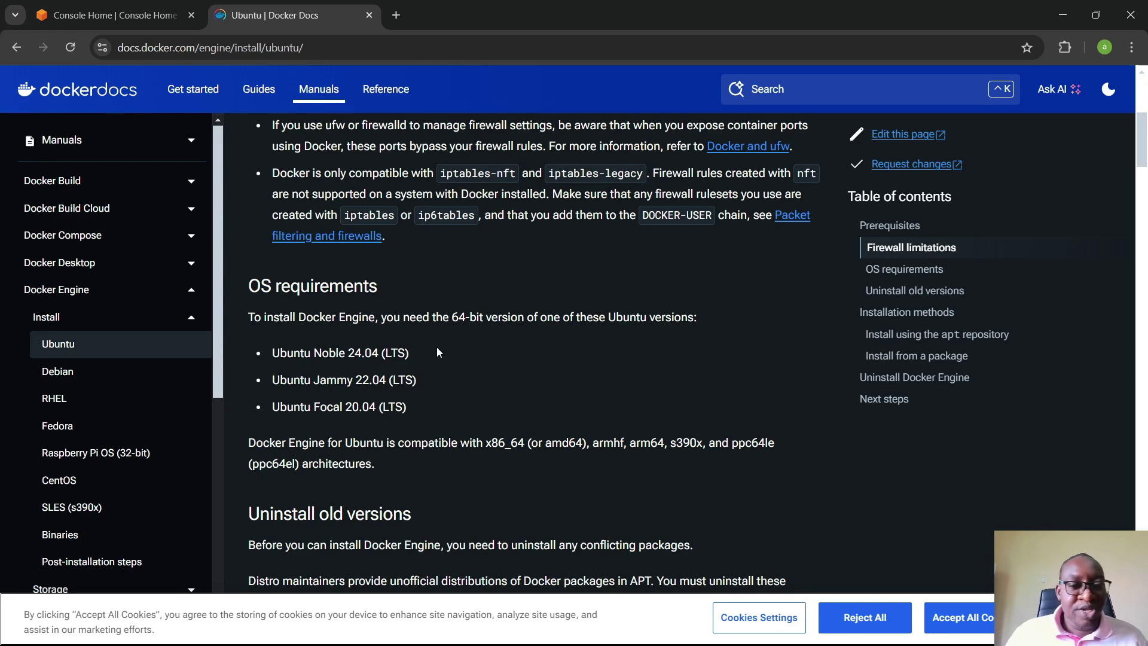
scroll(437, 350, down, 1)
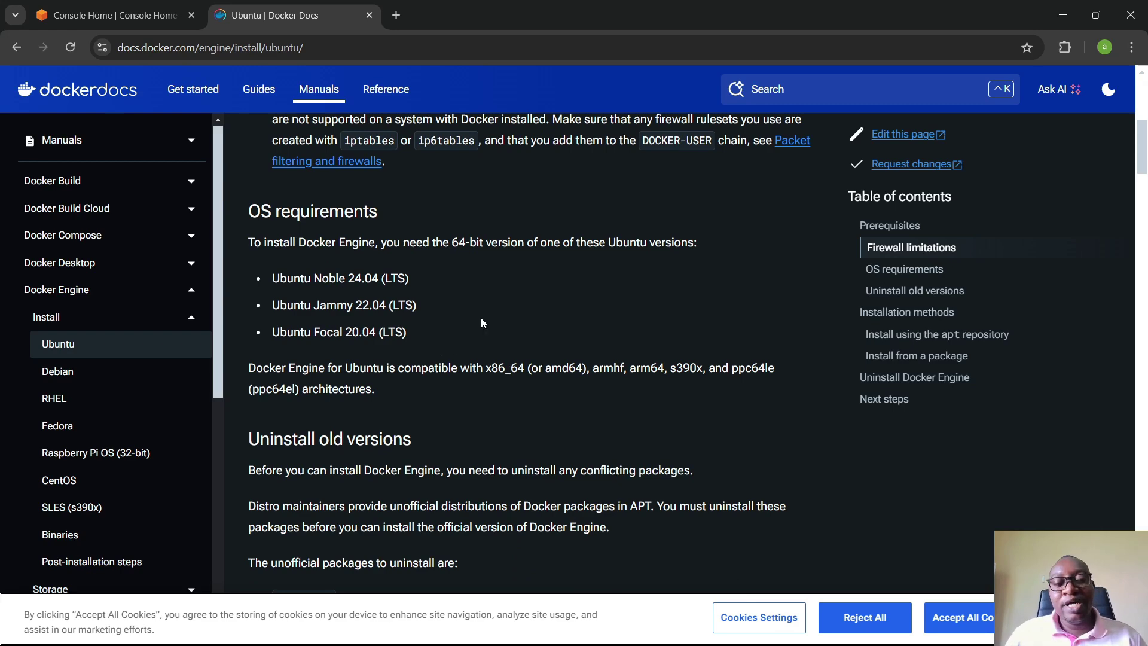
Review how to uninstall old versions, the installation methods, and the apt repository setup commands for Docker Engine on Ubuntu
scroll(481, 319, down, 5)
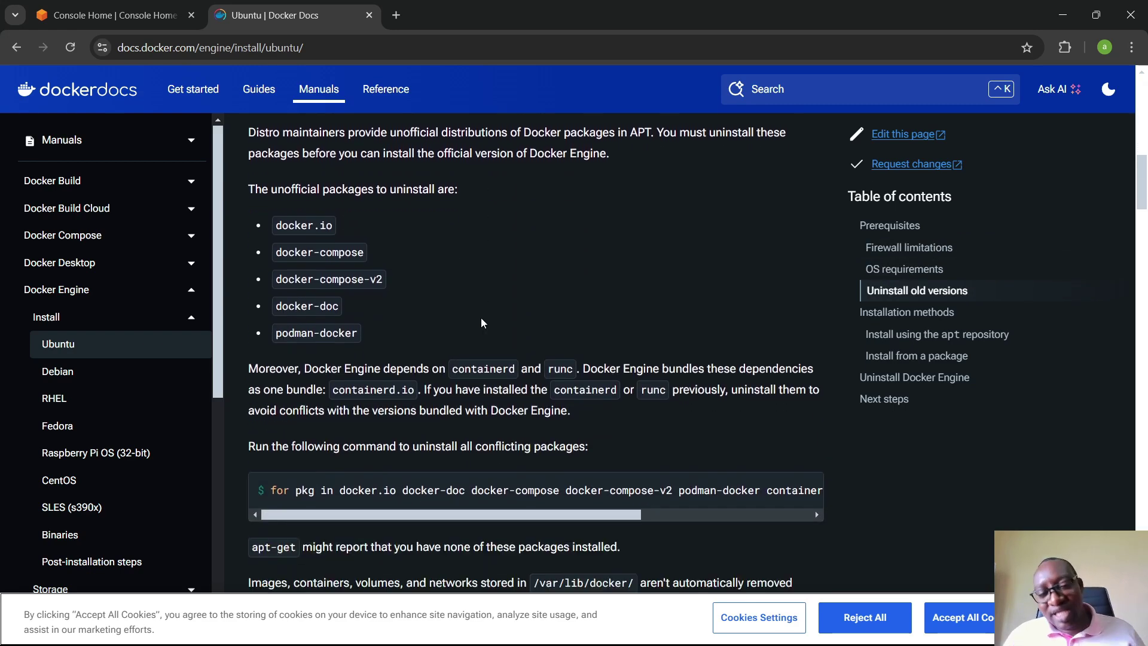
scroll(482, 319, down, 6)
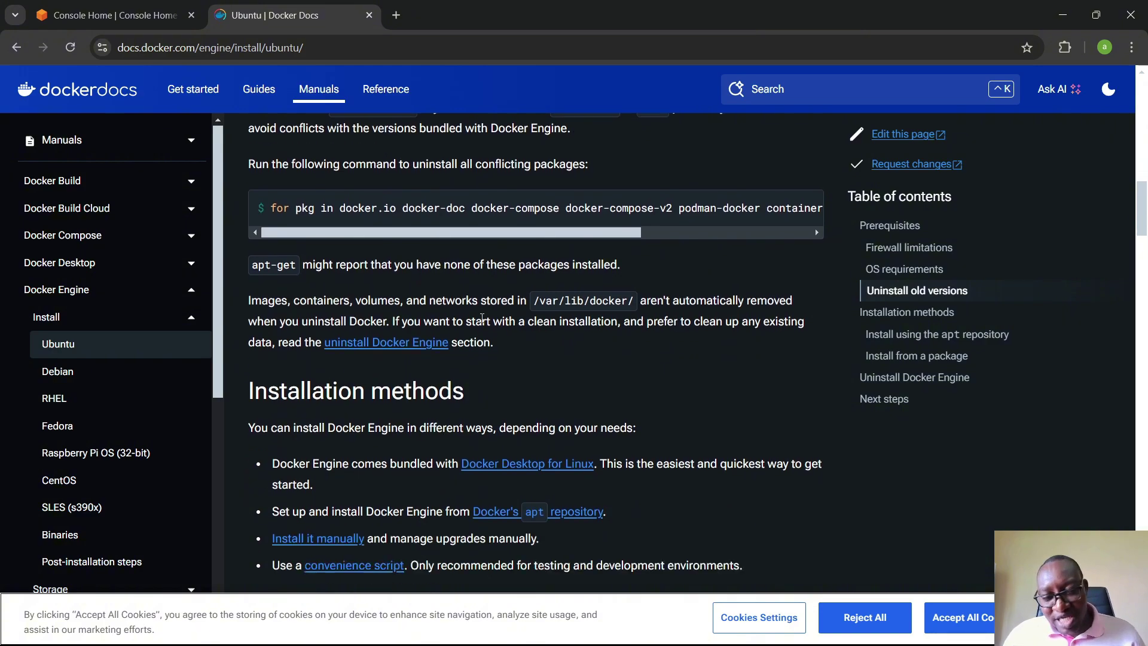
scroll(482, 318, down, 5)
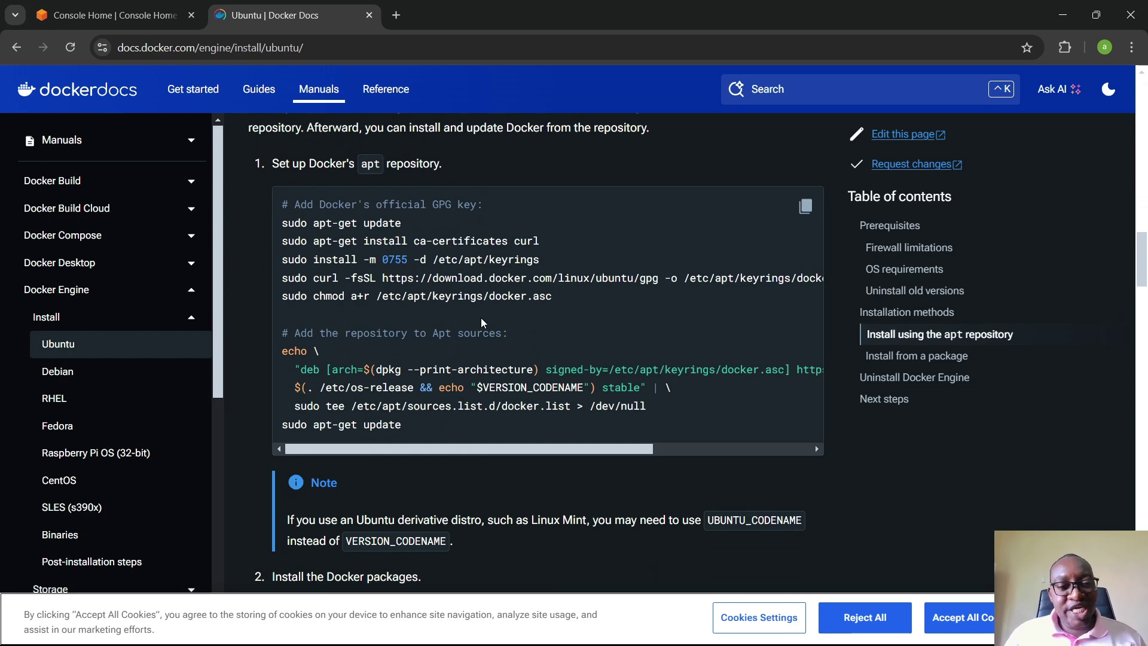
scroll(483, 323, up, 2)
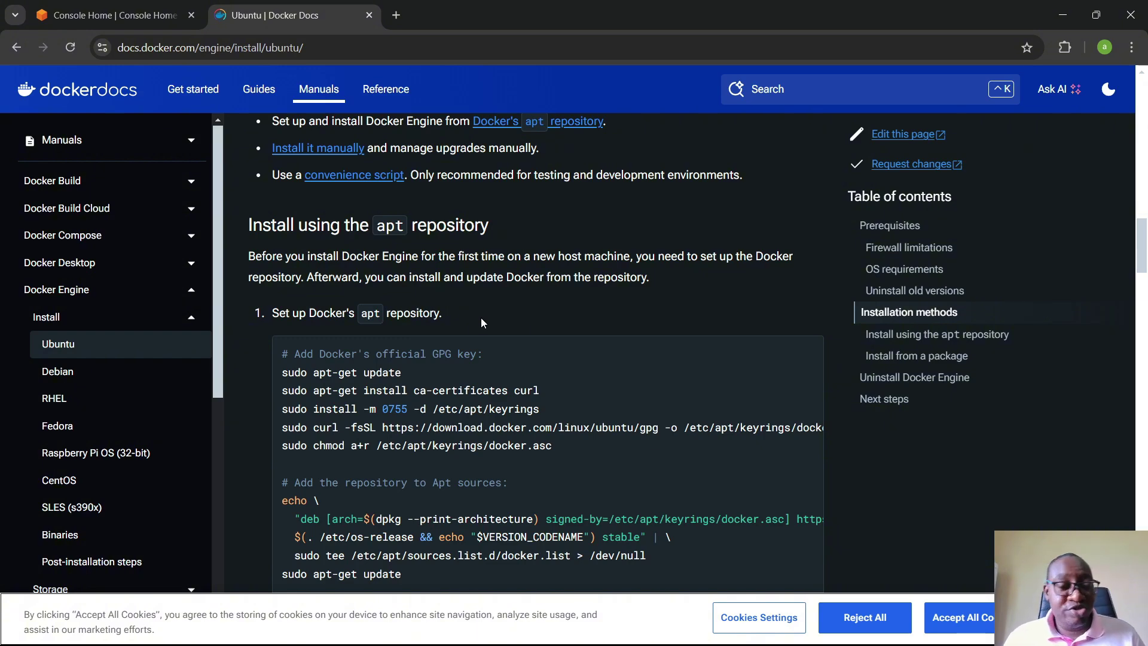
Search the computer for "docker", launch Docker Desktop, and move its window slightly up and to the left
key(super)
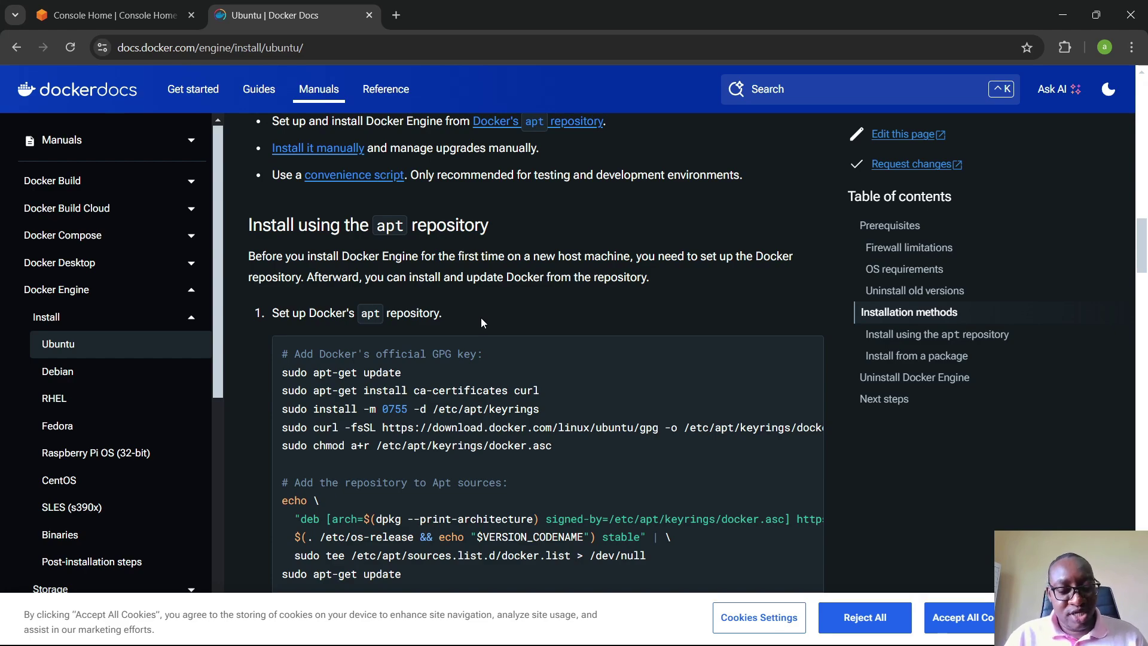
text(docker)
key(Return)
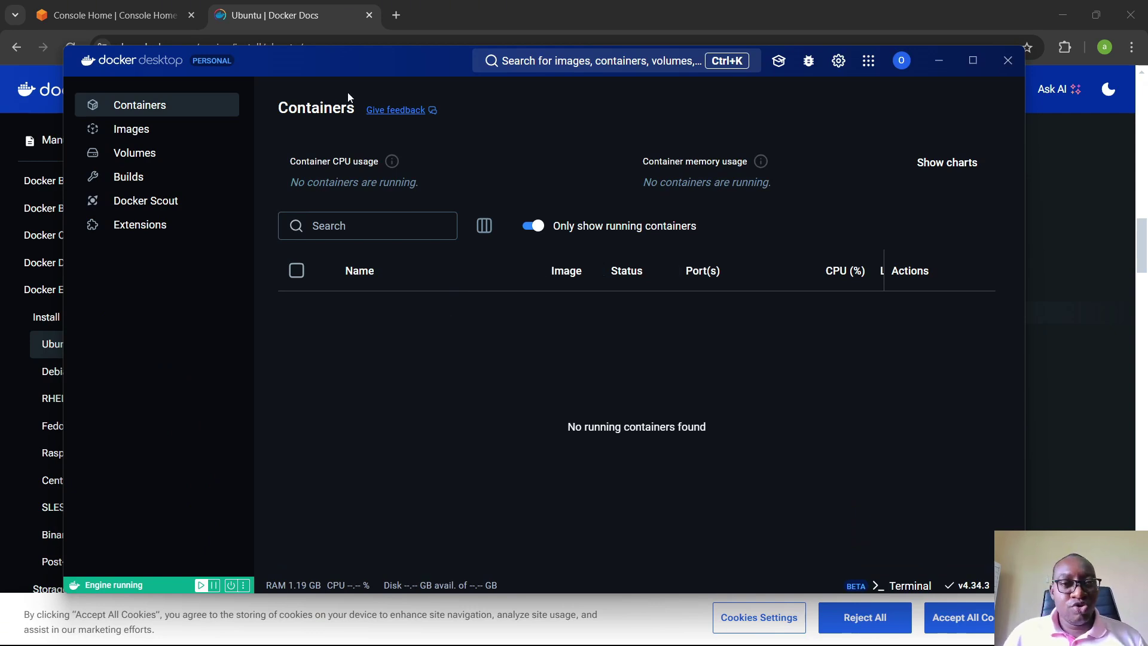
drag(299, 62, 285, 45)
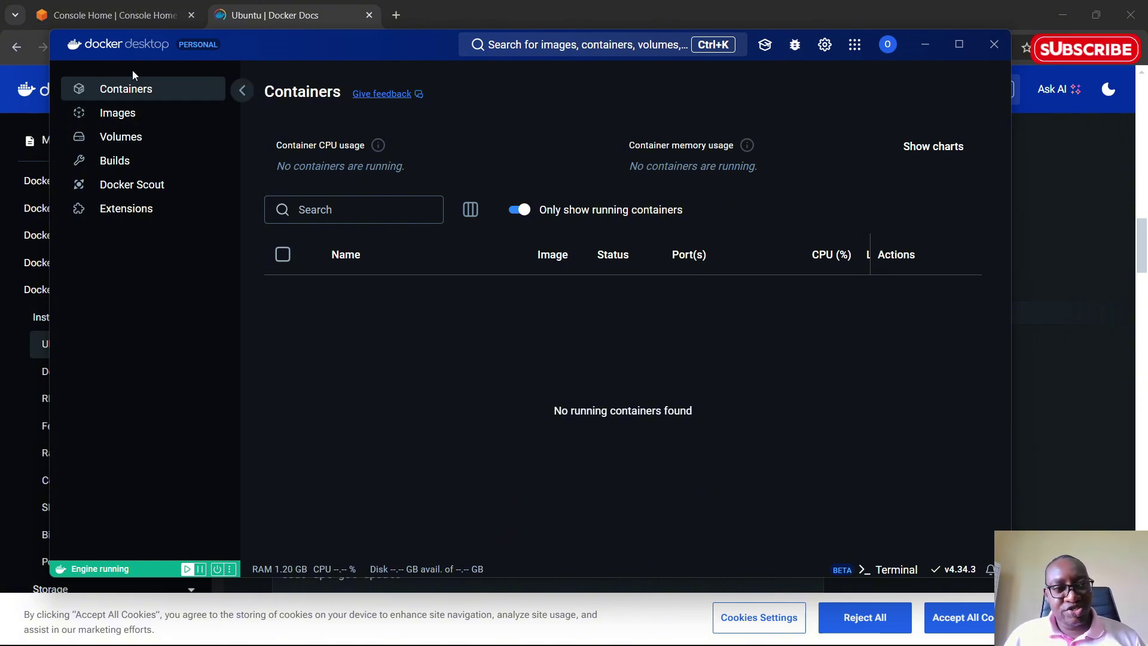
Look through the Images, Volumes, Builds, Docker Scout and Extensions sections of Docker Desktop
click(118, 113)
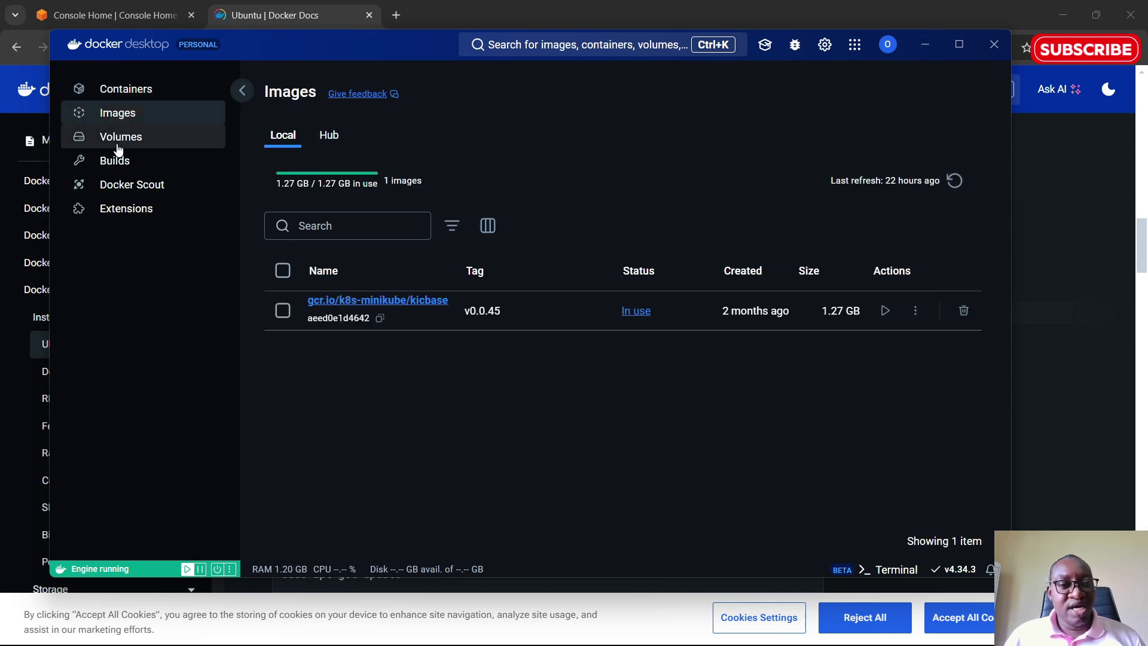
click(118, 149)
click(122, 167)
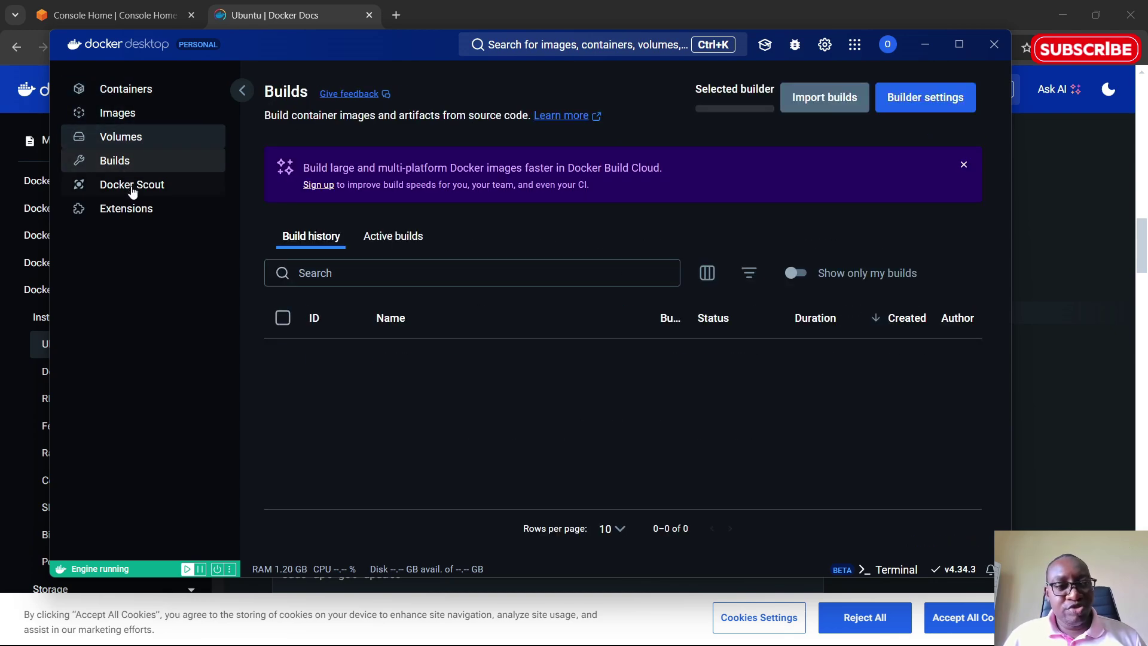
click(139, 192)
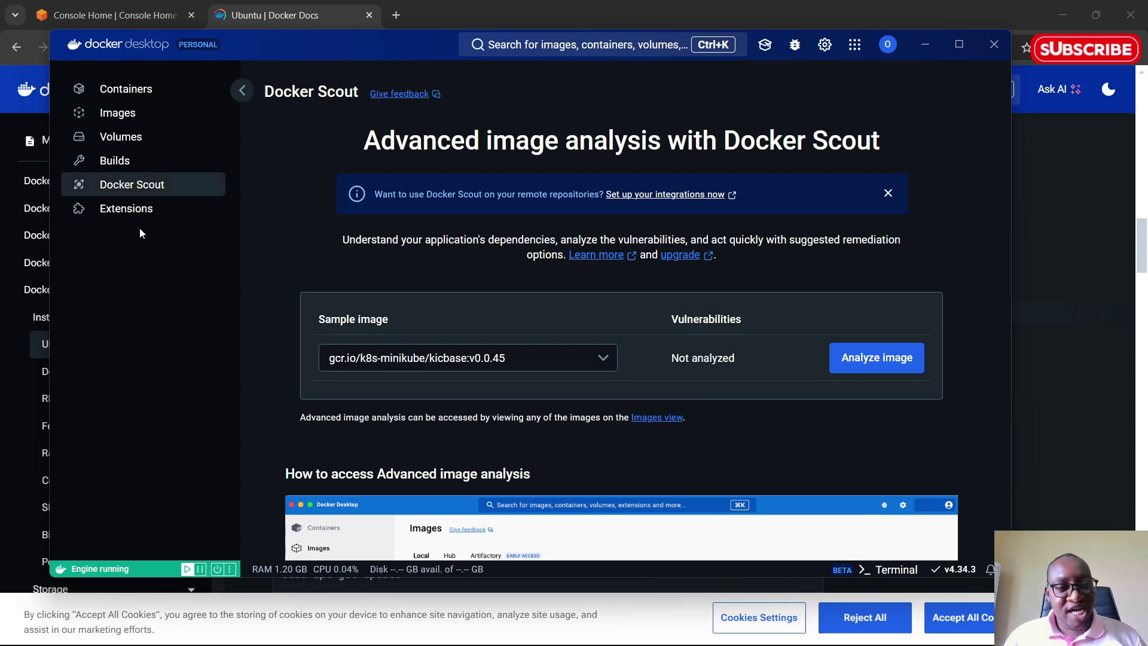
click(144, 221)
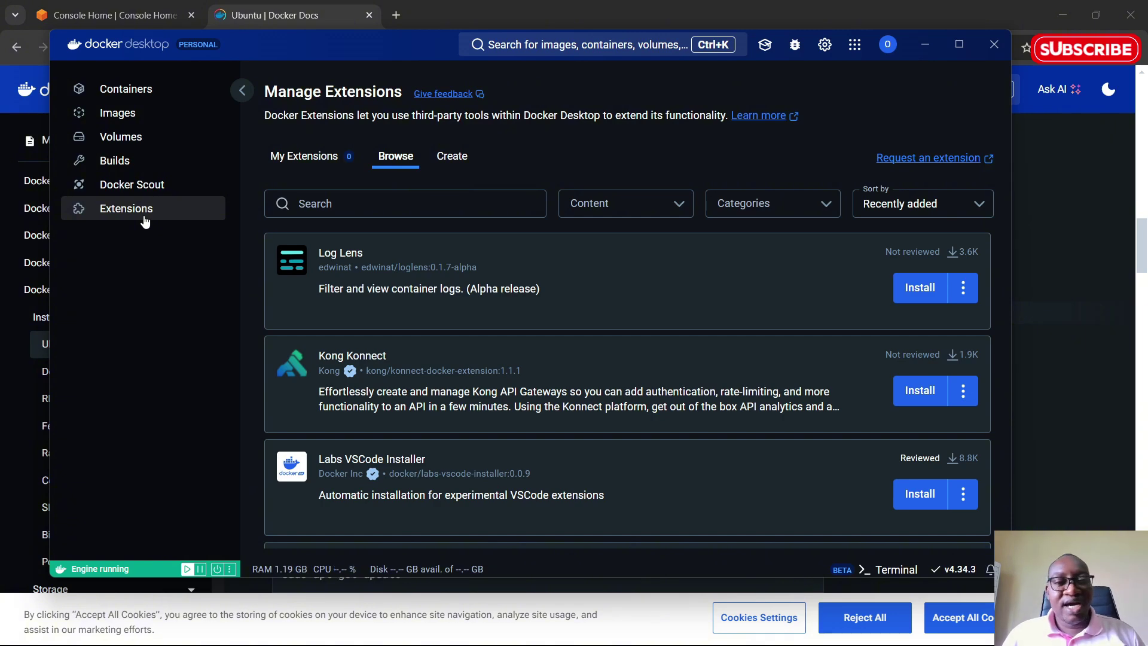
Return to Containers and Images, and view the layers and vulnerabilities of the local gcr.io/k8s-minikube/kicbase image
click(133, 101)
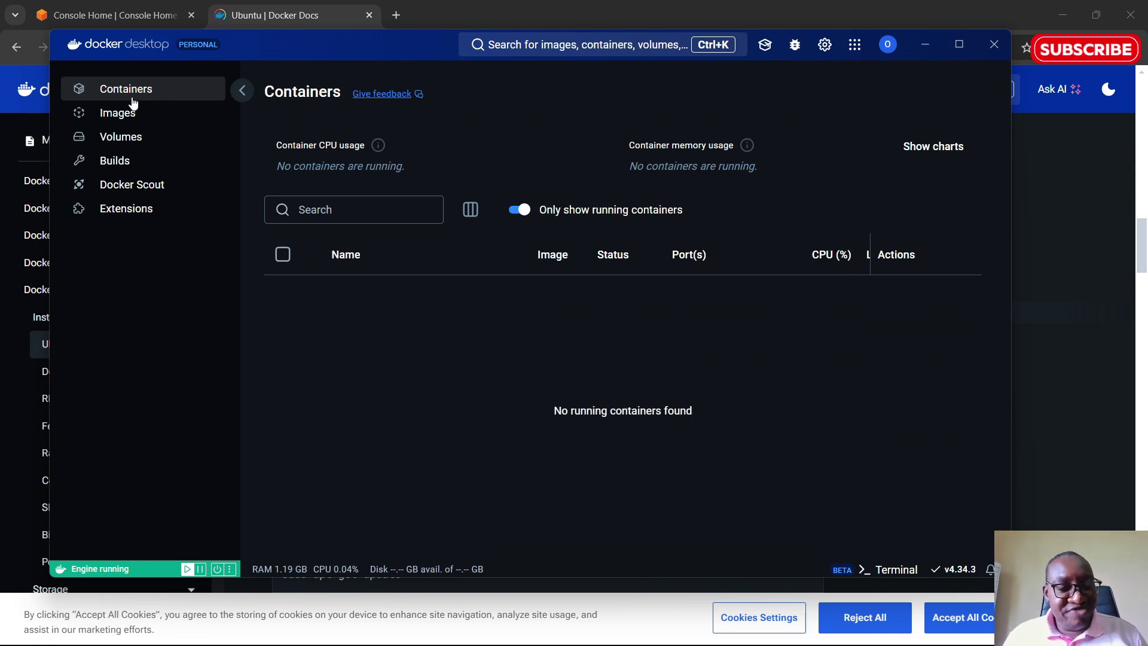
click(128, 114)
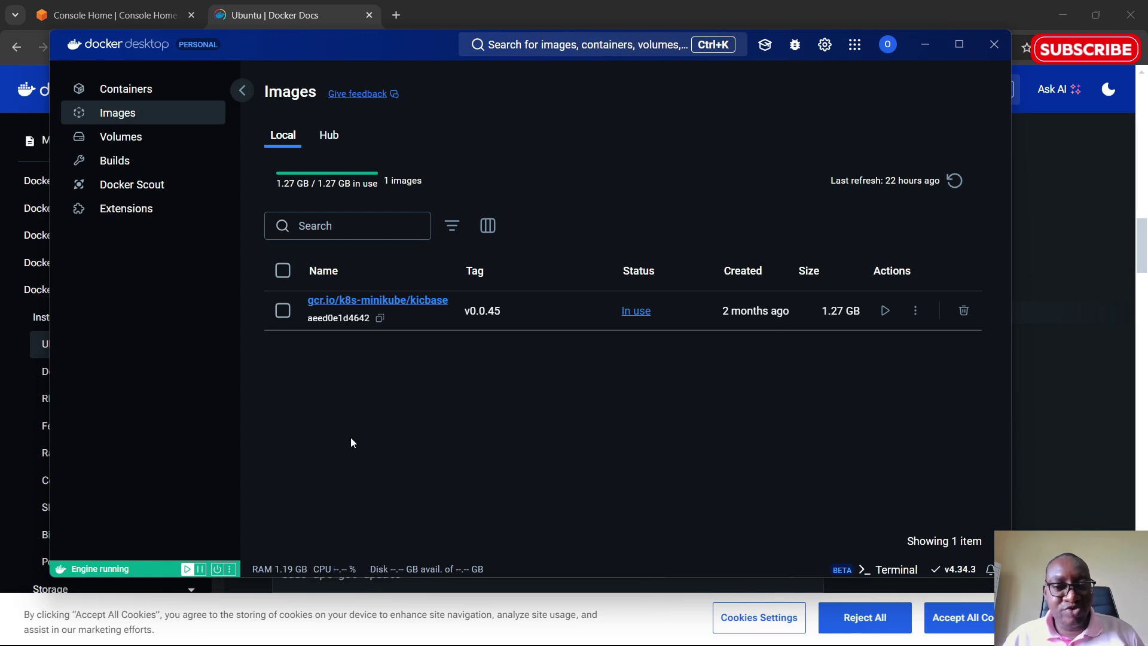
click(375, 302)
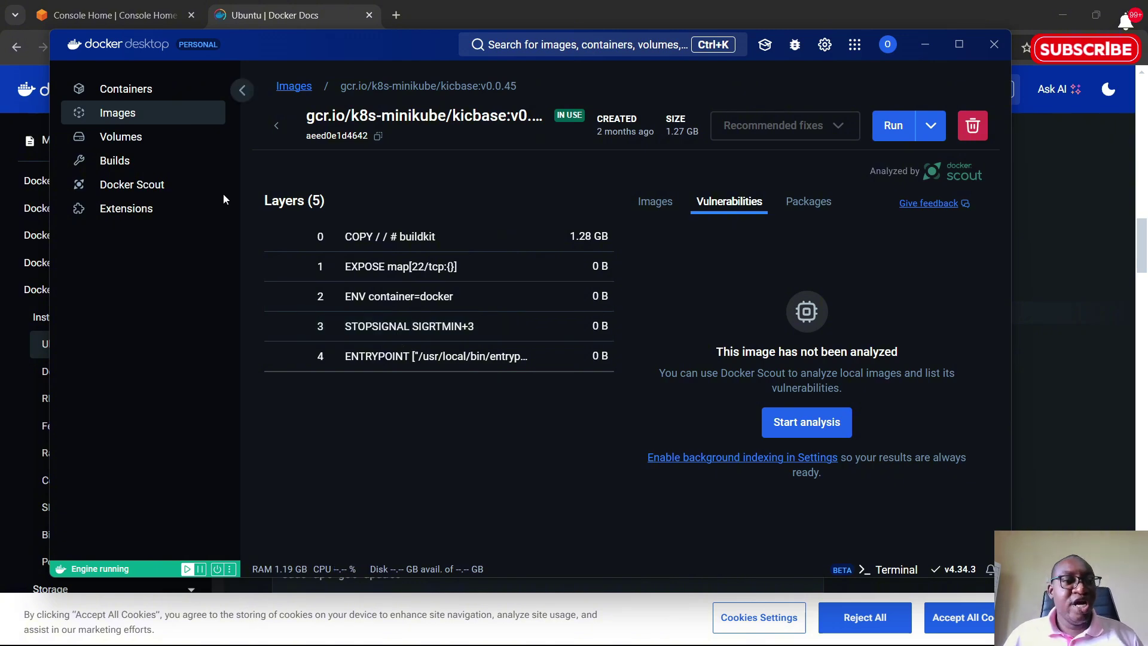
Include stopped containers in the Containers list and view the logs of the minikube container
click(122, 90)
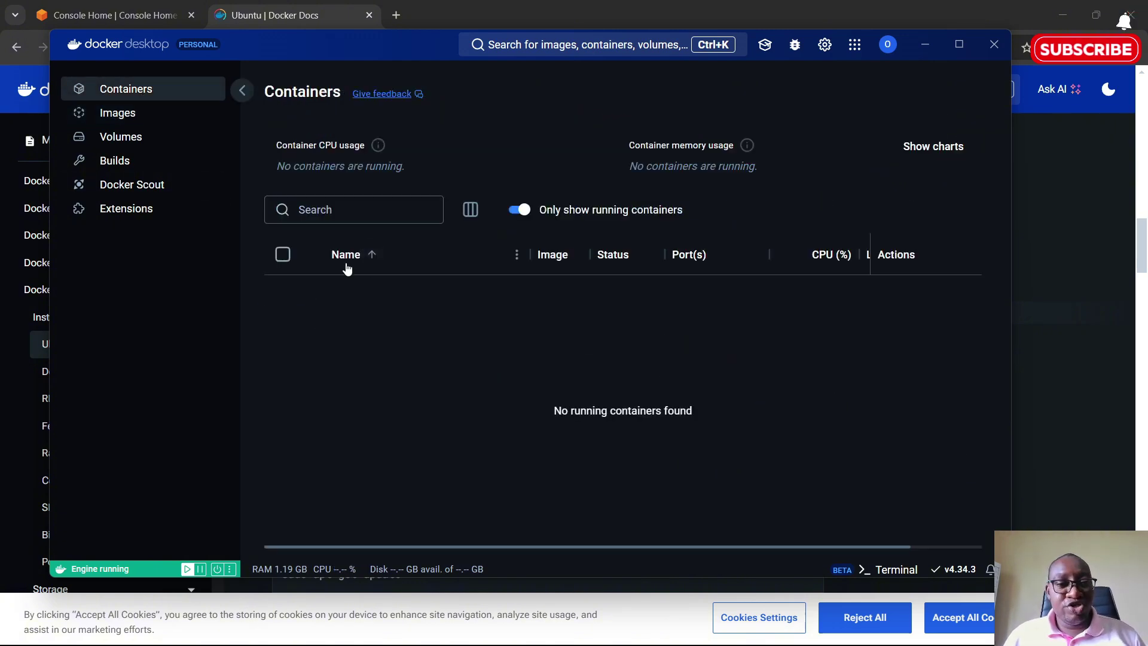
click(518, 211)
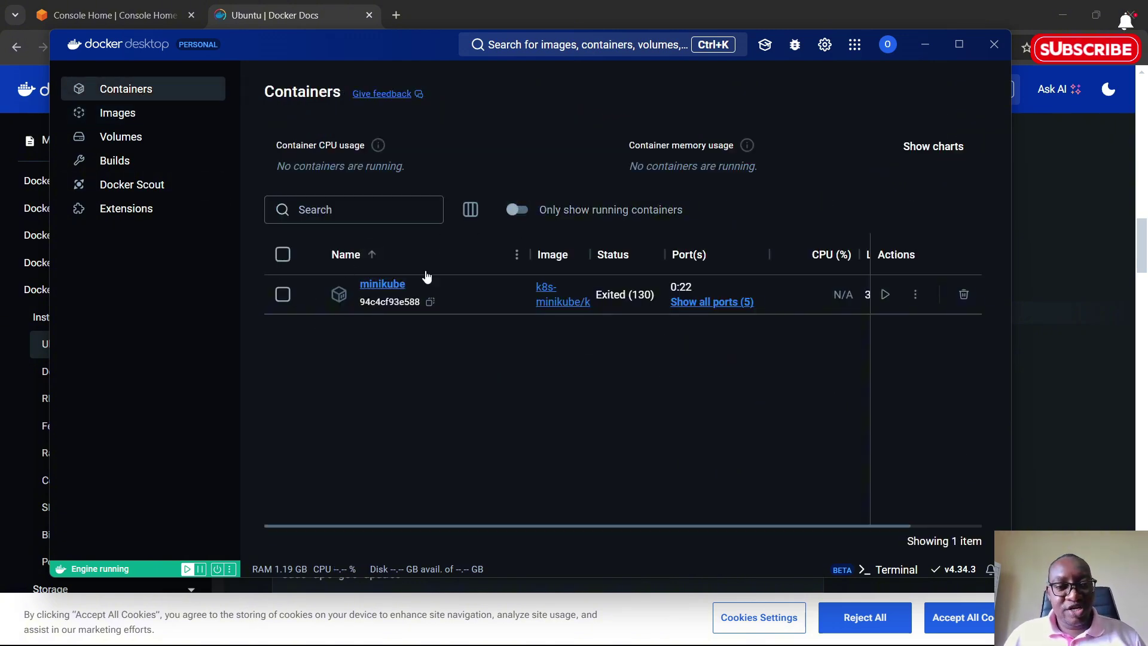
click(382, 286)
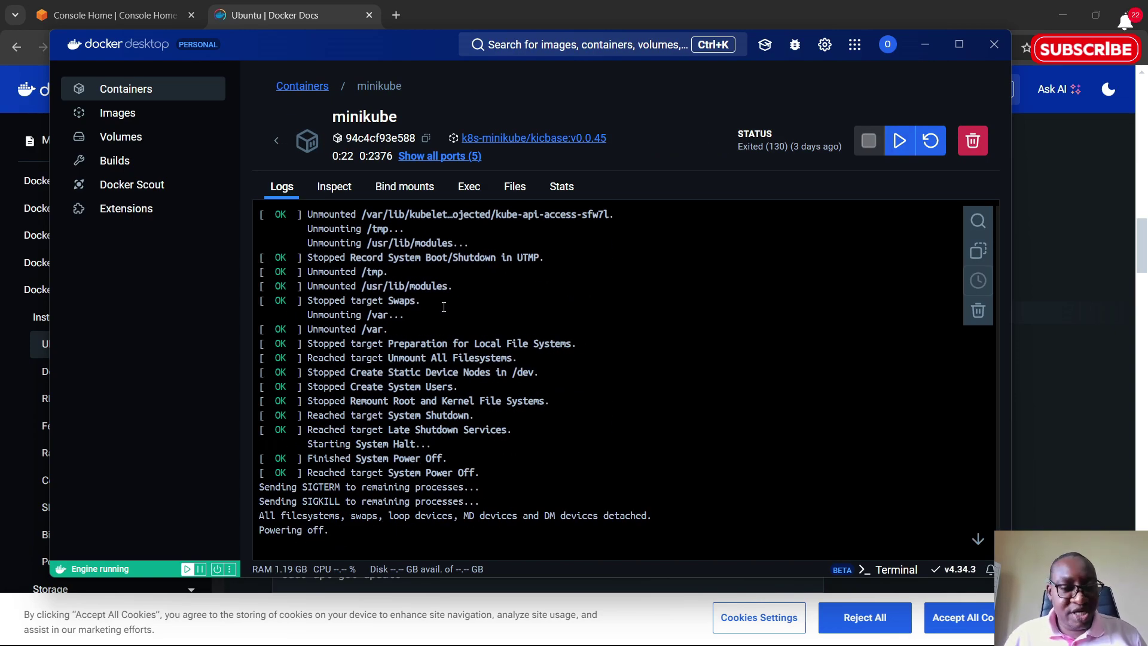
scroll(443, 306, up, 10)
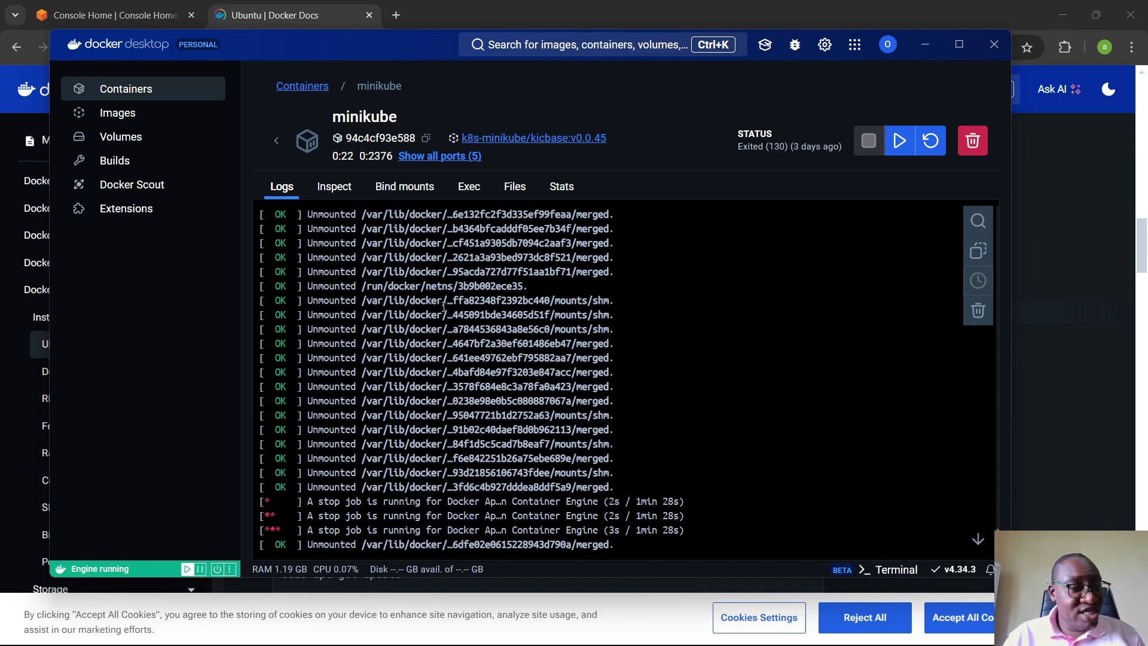
Examine the minikube container's inspect JSON and bind mounts, and return to the container list
click(334, 186)
scroll(471, 298, down, 5)
scroll(471, 298, down, 8)
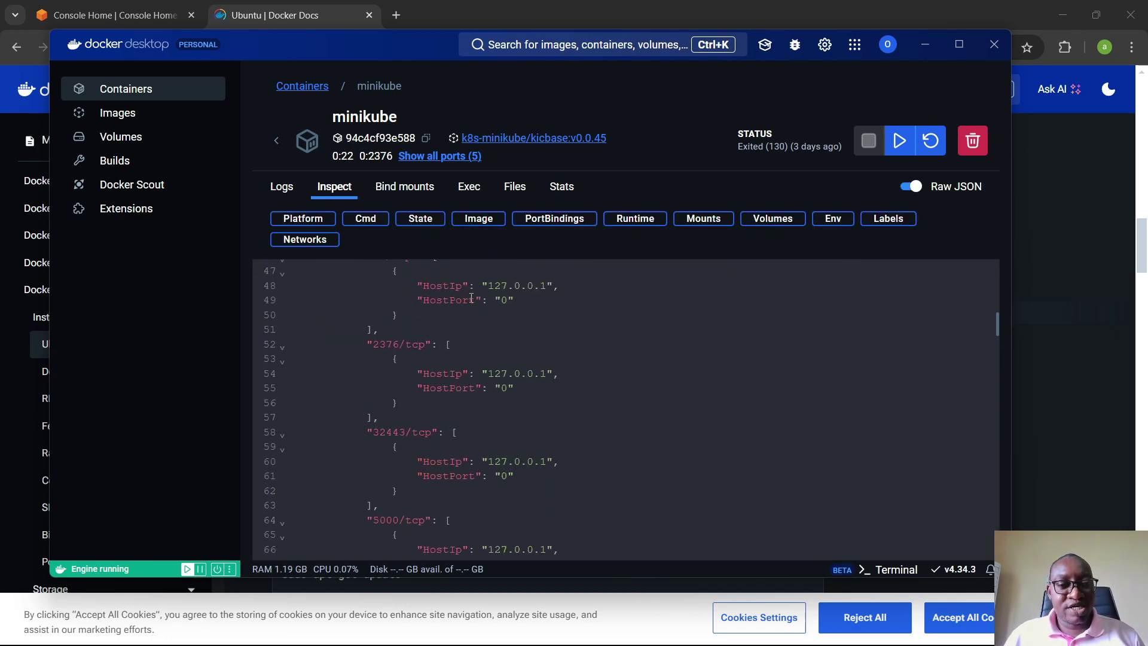
click(411, 197)
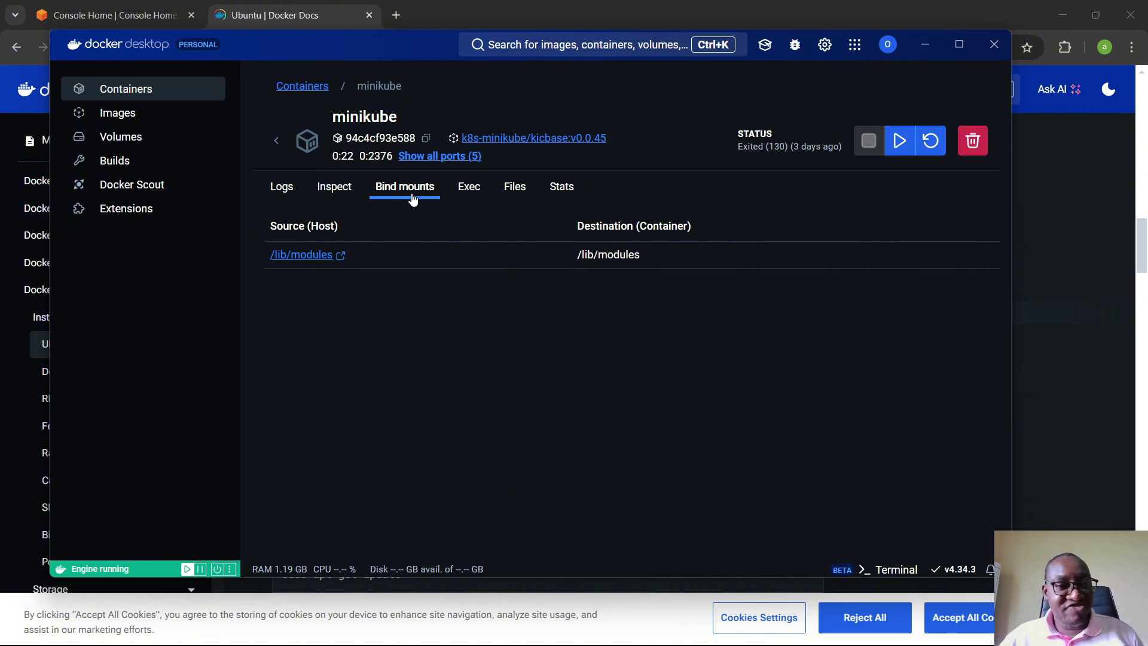
click(137, 94)
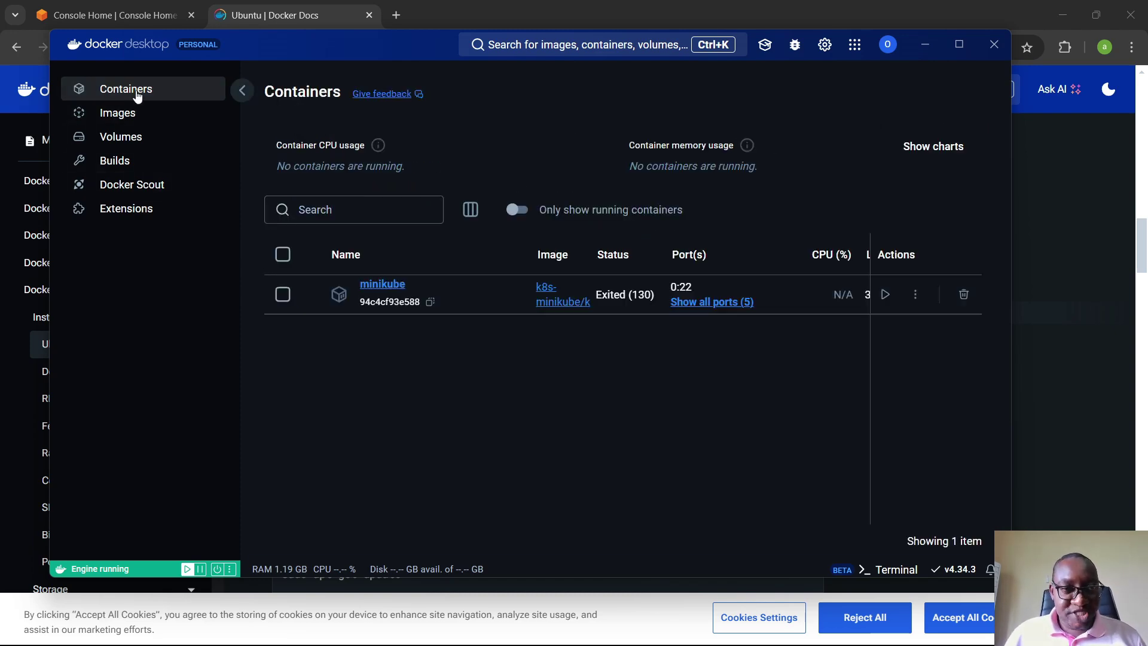
Switch from Docker Desktop to the AWS console in the browser, open EC2 in a new tab, and start launching a new instance
double_click(918, 48)
click(606, 225)
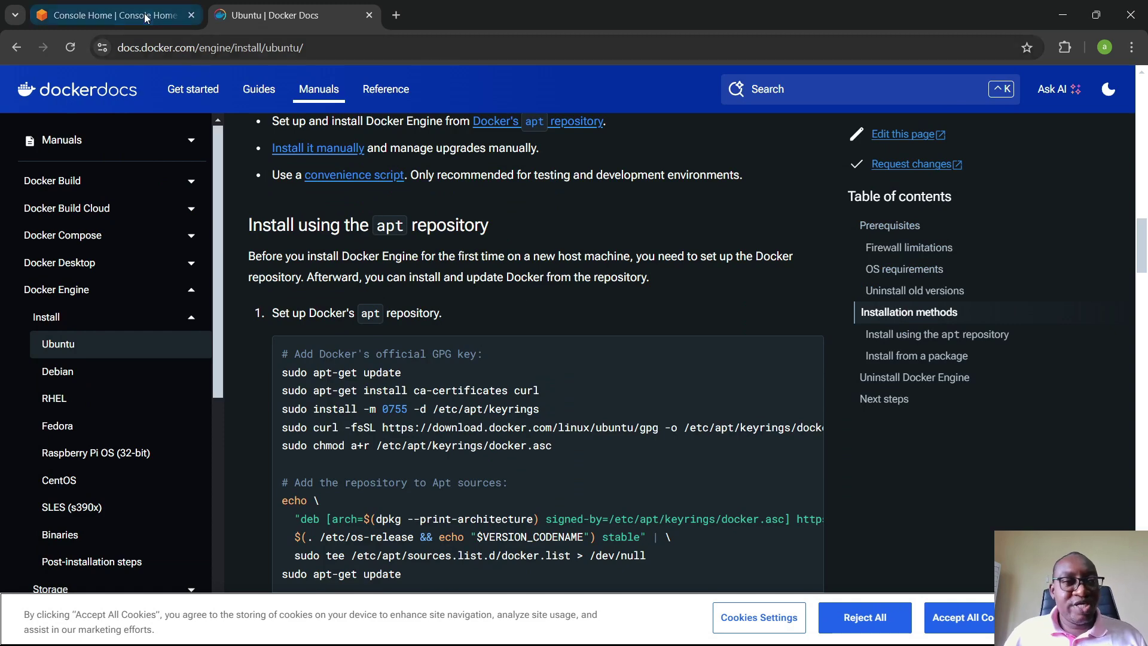
click(114, 14)
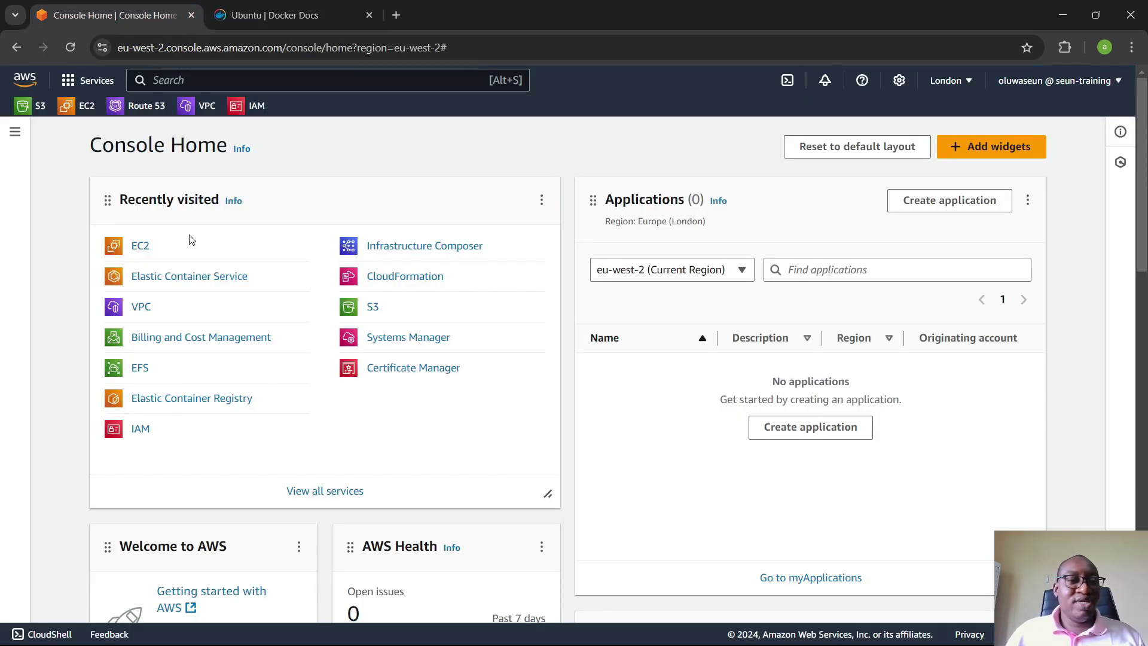
middle_click(141, 247)
click(278, 6)
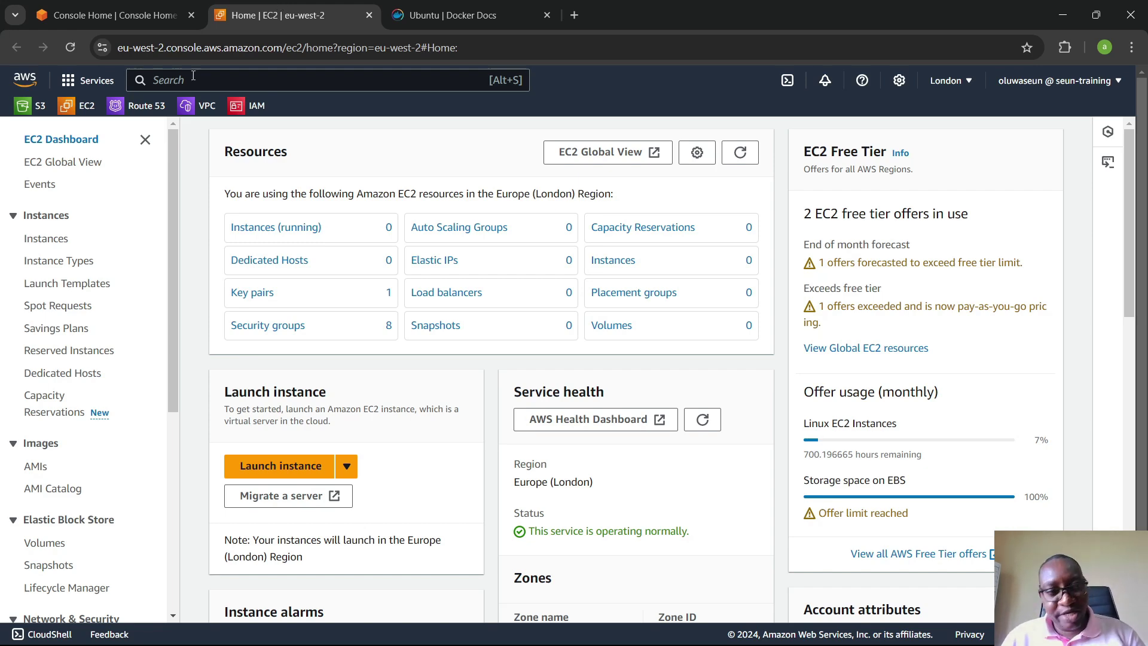
click(54, 240)
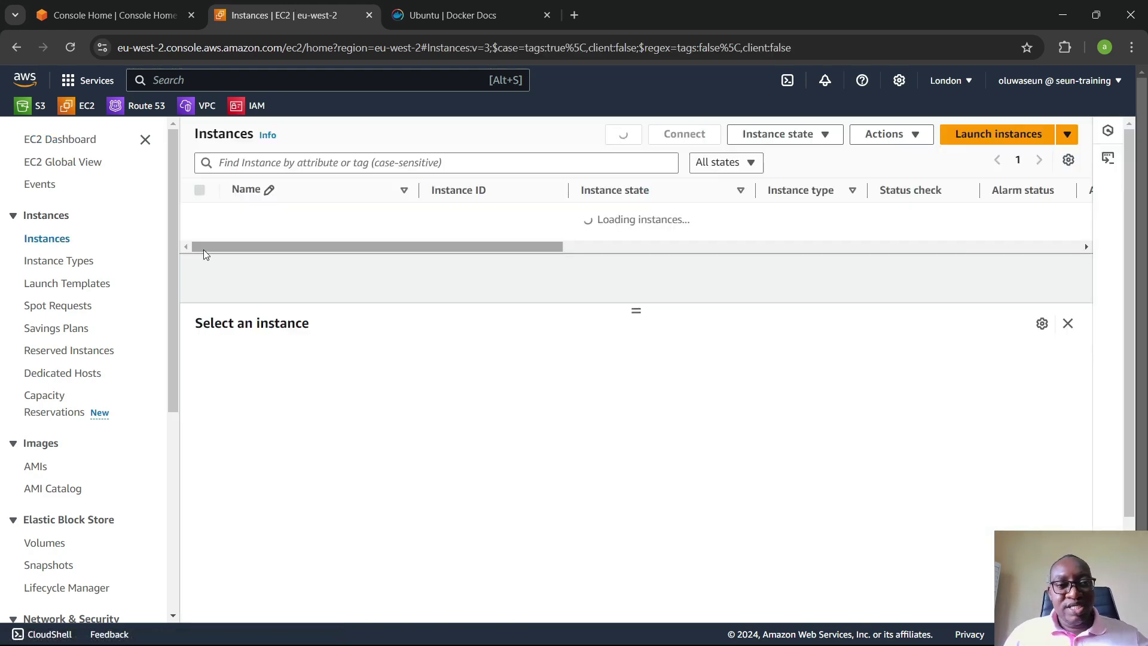
click(996, 135)
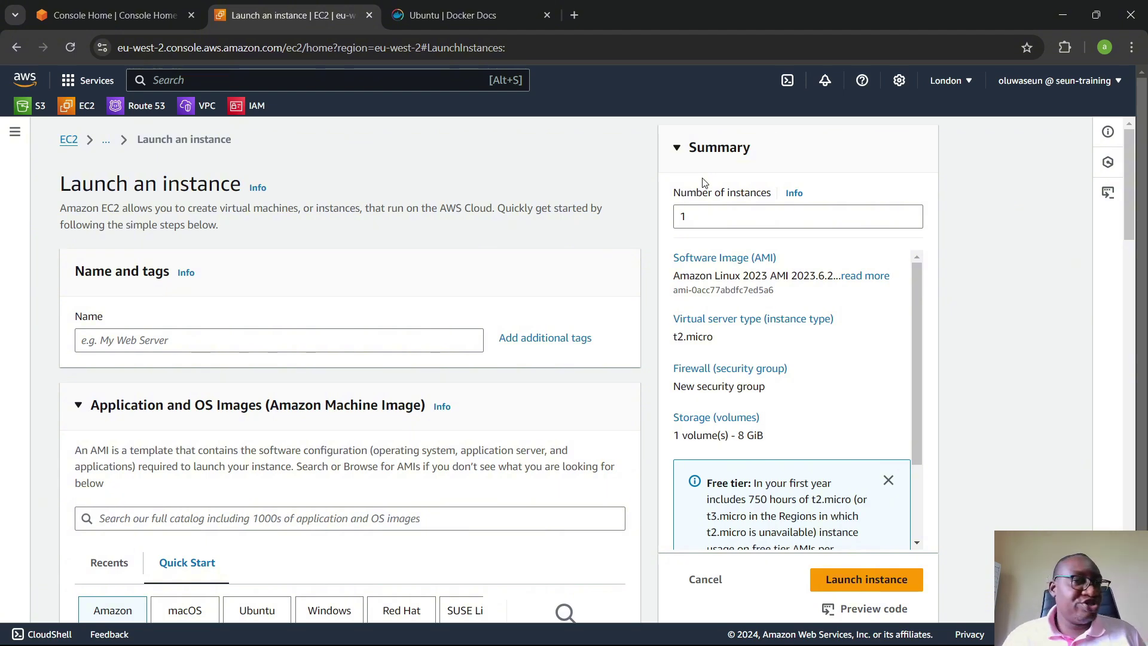
Switch to the Docker Docs Ubuntu page and review the full block of apt repository setup commands
click(440, 14)
scroll(472, 335, down, 1)
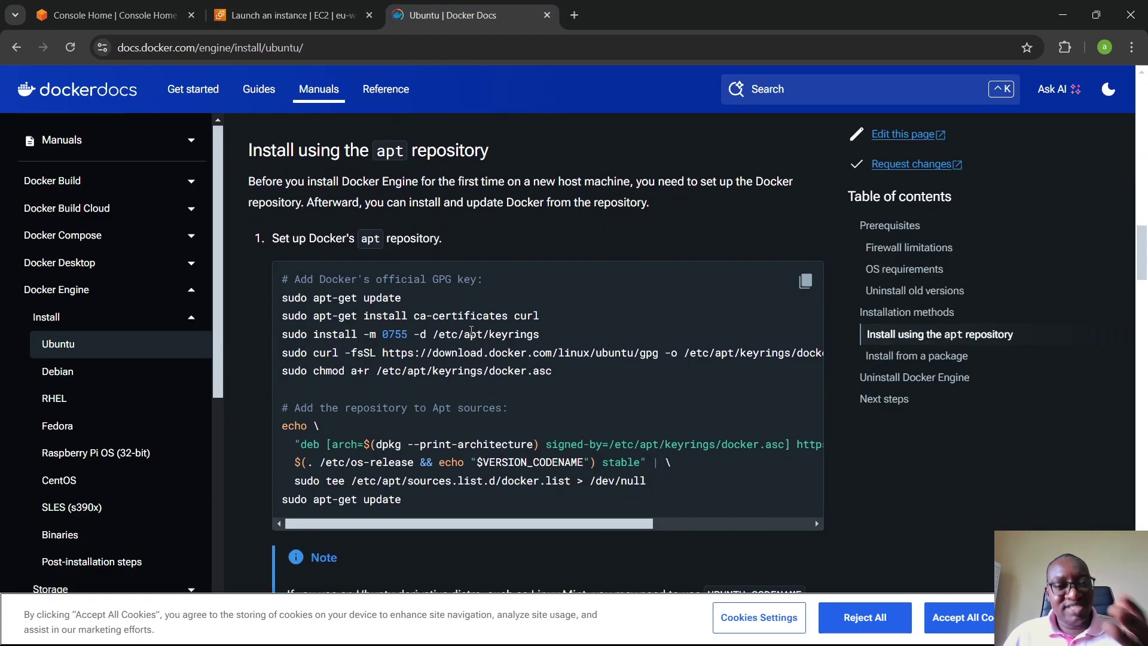
scroll(471, 333, down, 1)
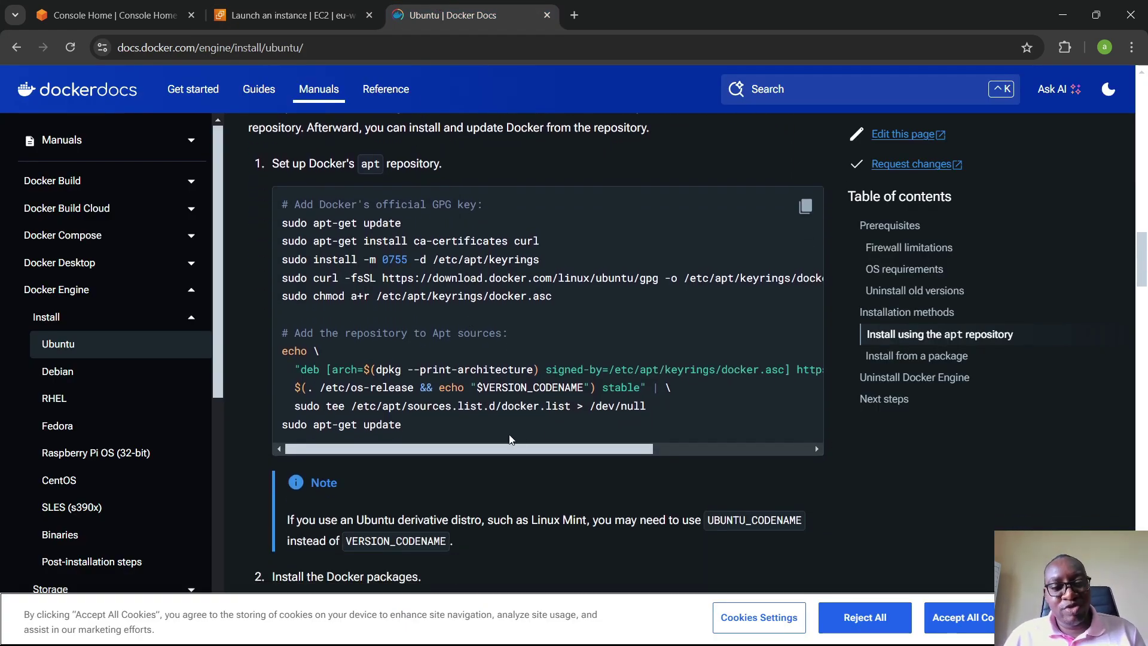
drag(470, 429, 263, 201)
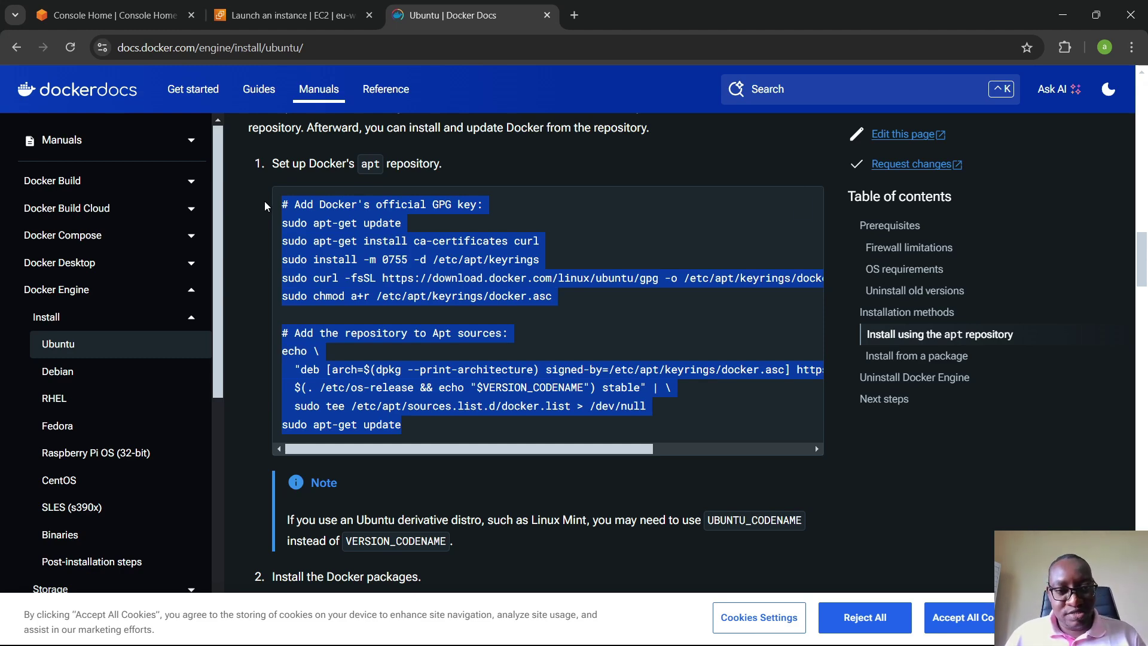
click(264, 201)
Name the new EC2 instance "docker" and choose Ubuntu as its operating system image
click(292, 22)
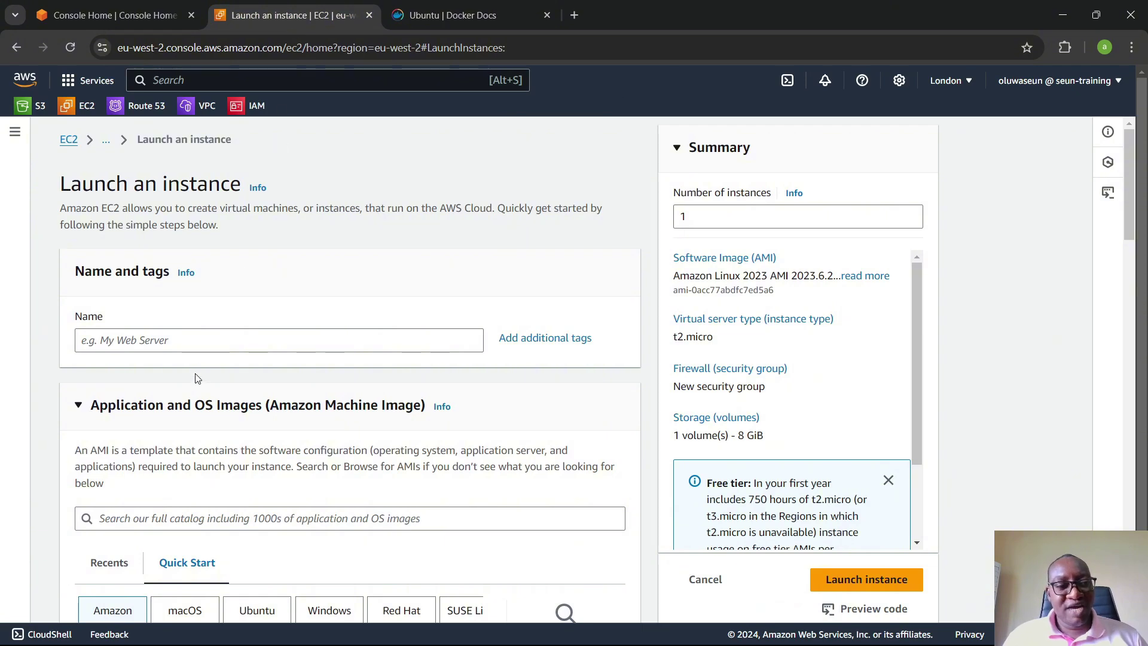
click(215, 334)
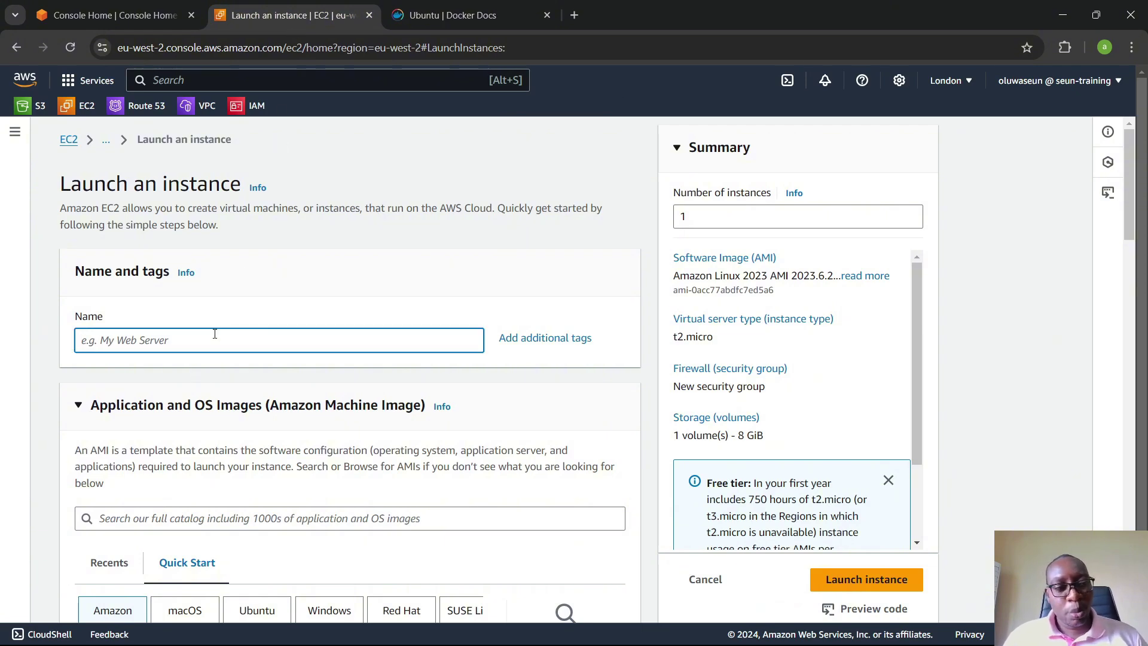
text(docker)
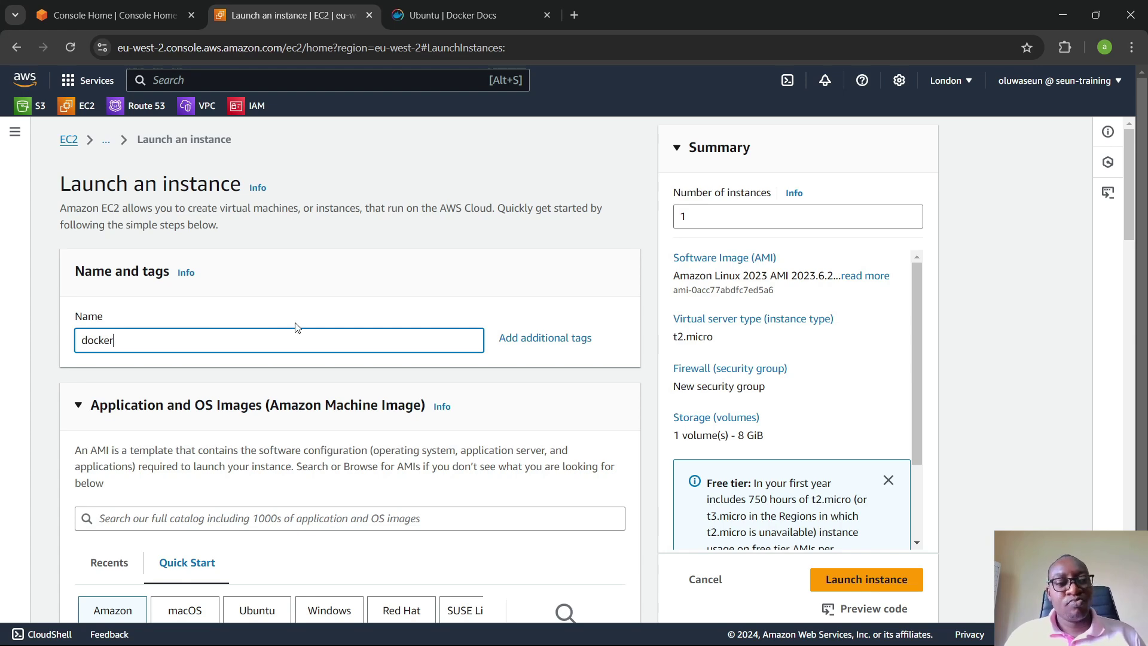
scroll(297, 327, down, 2)
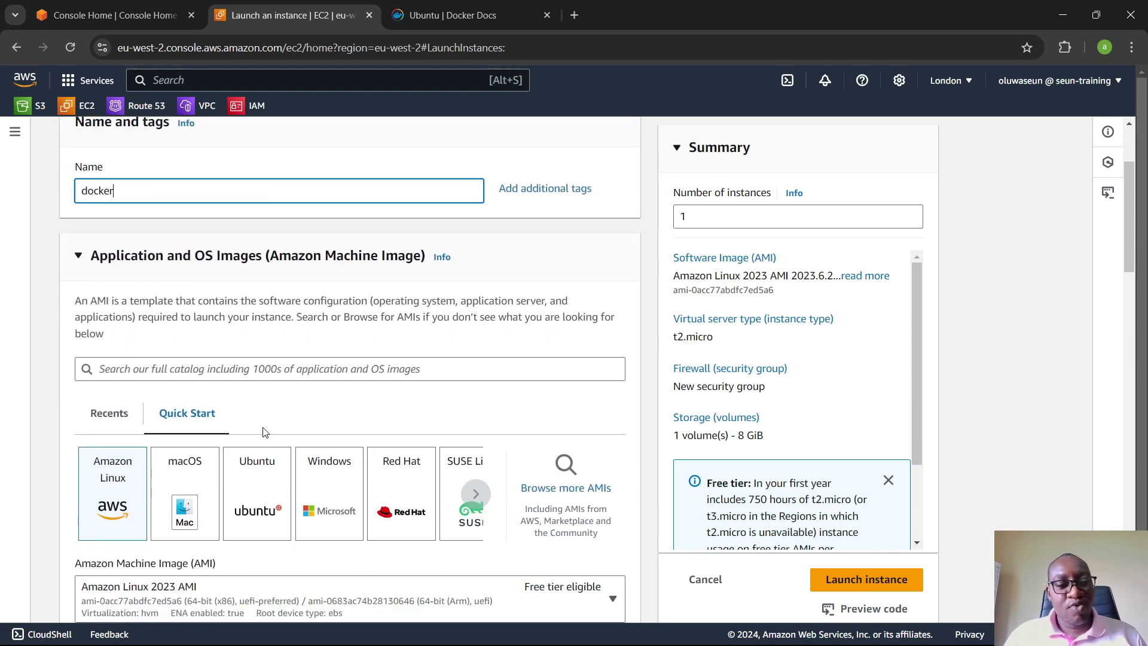
click(264, 492)
Review the first apt setup commands on the Docker Docs Ubuntu page, from sudo apt-get update to the keyrings directory line
click(460, 15)
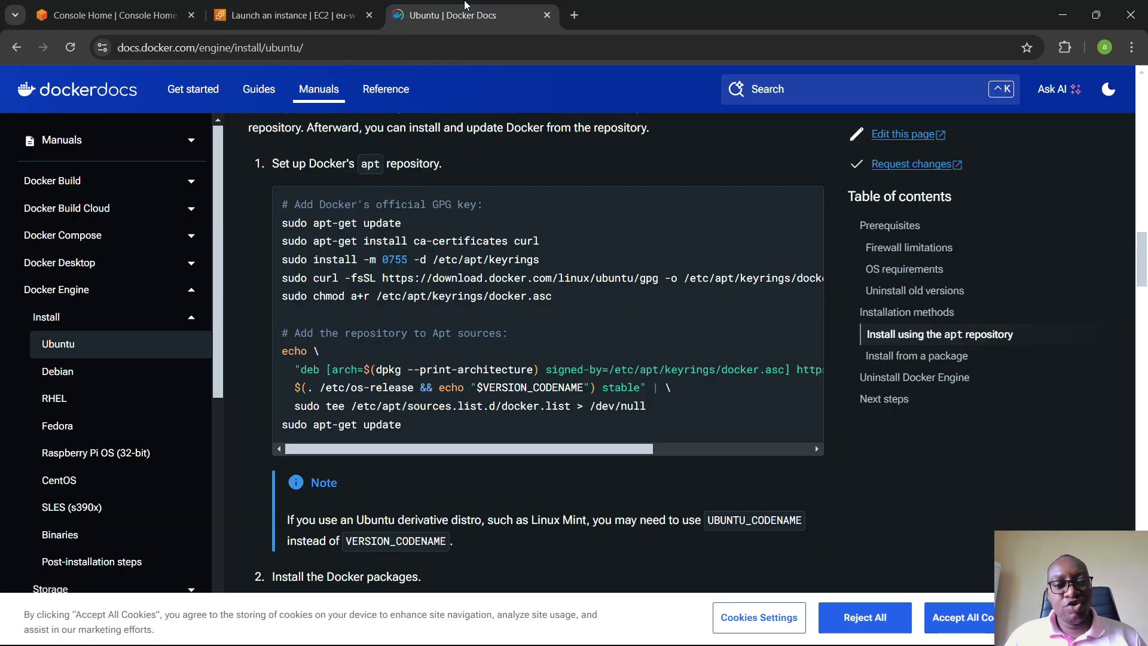
scroll(382, 265, up, 1)
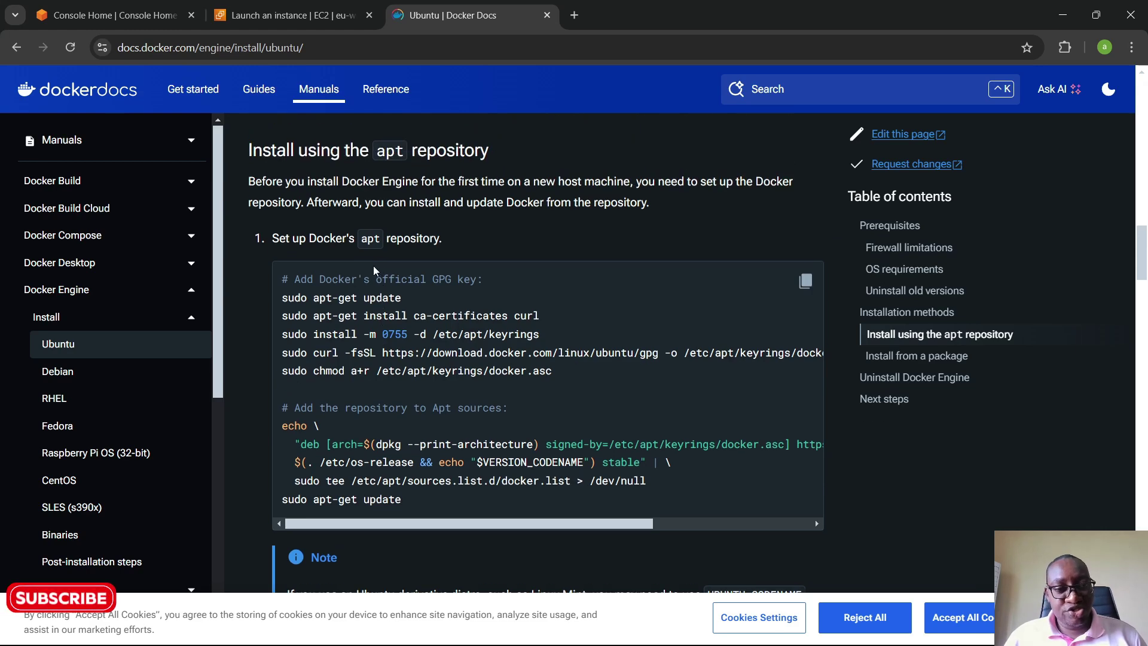
drag(283, 304, 576, 345)
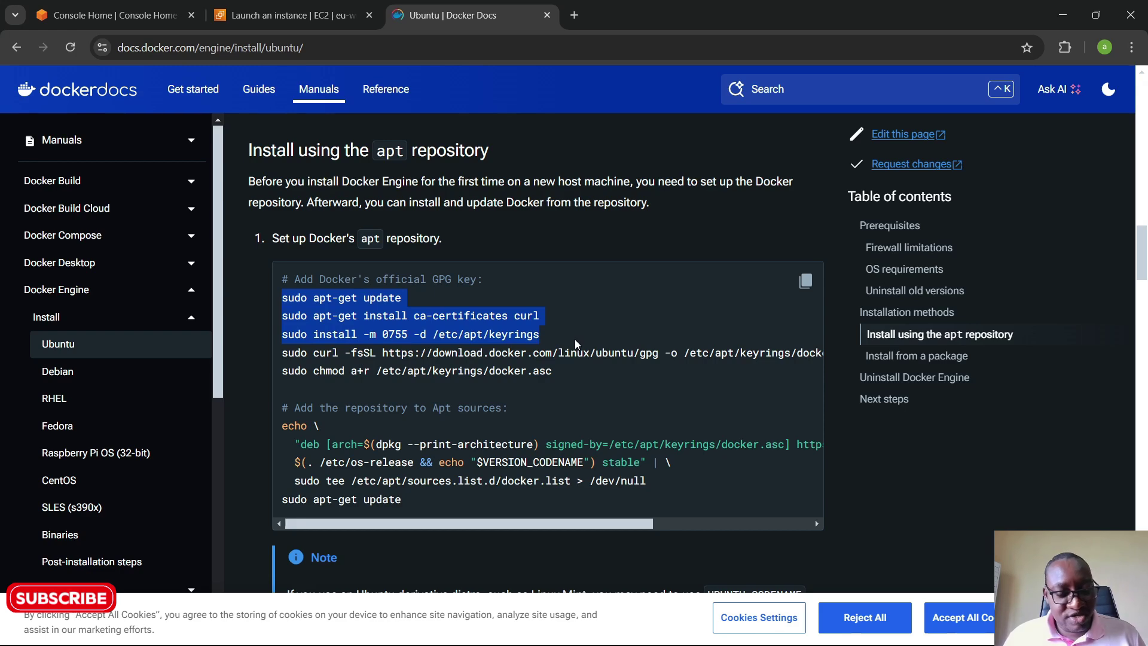
Switch to VS Code with the docker.sh user data script and narrow the Explorer sidebar
key(alt+Tab)
key(Tab)
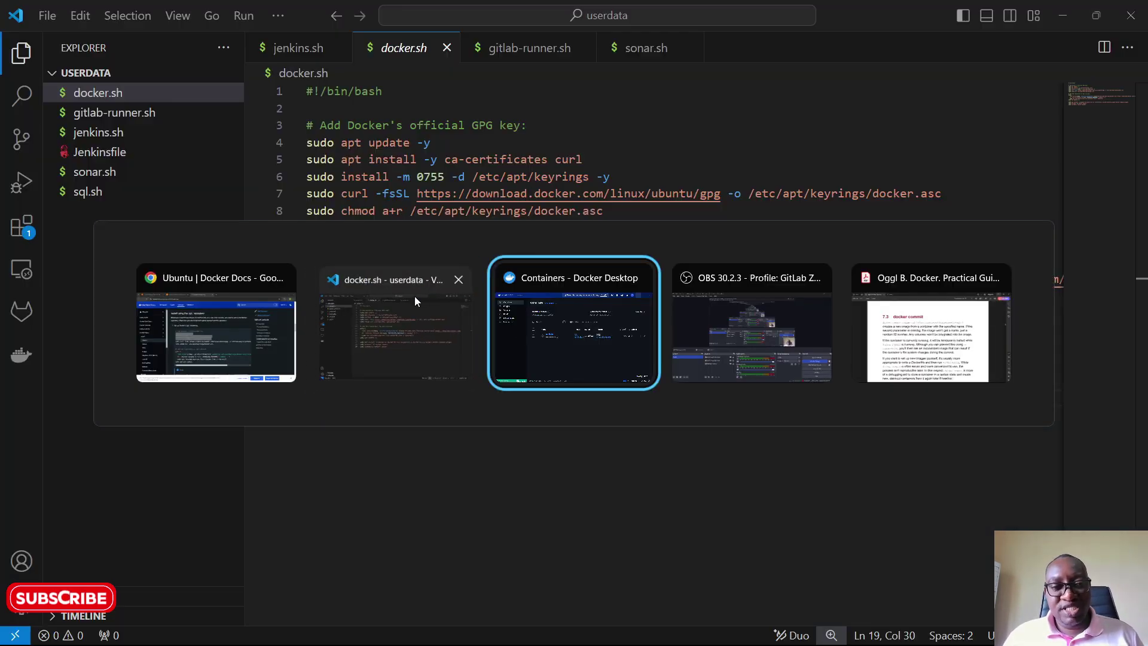
click(416, 301)
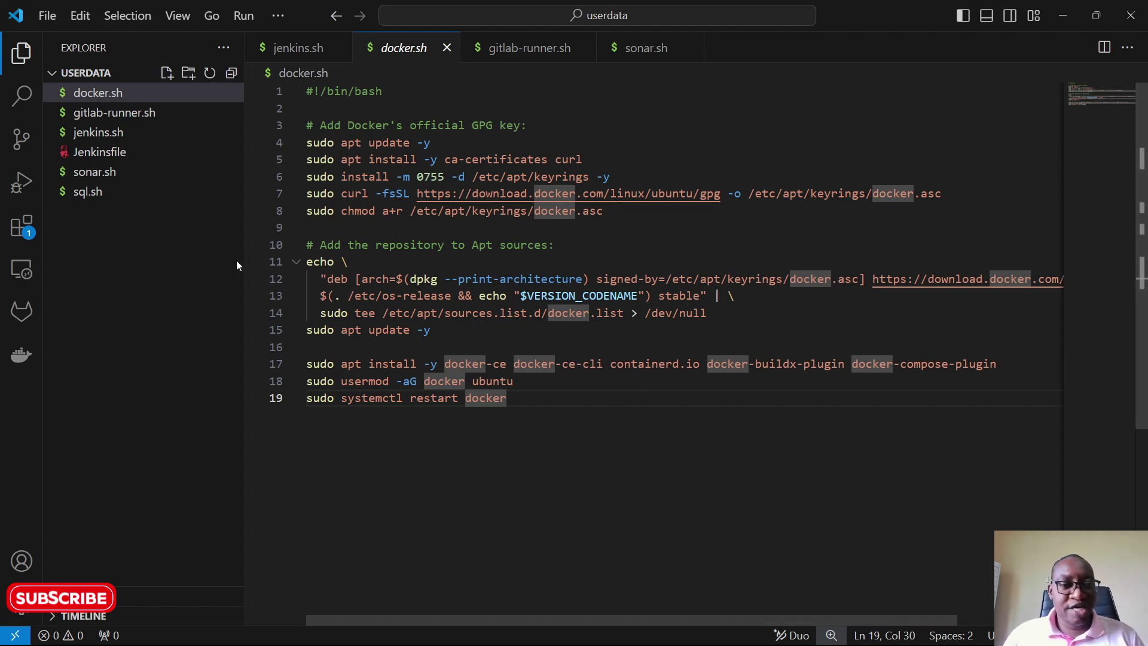
drag(243, 262, 161, 265)
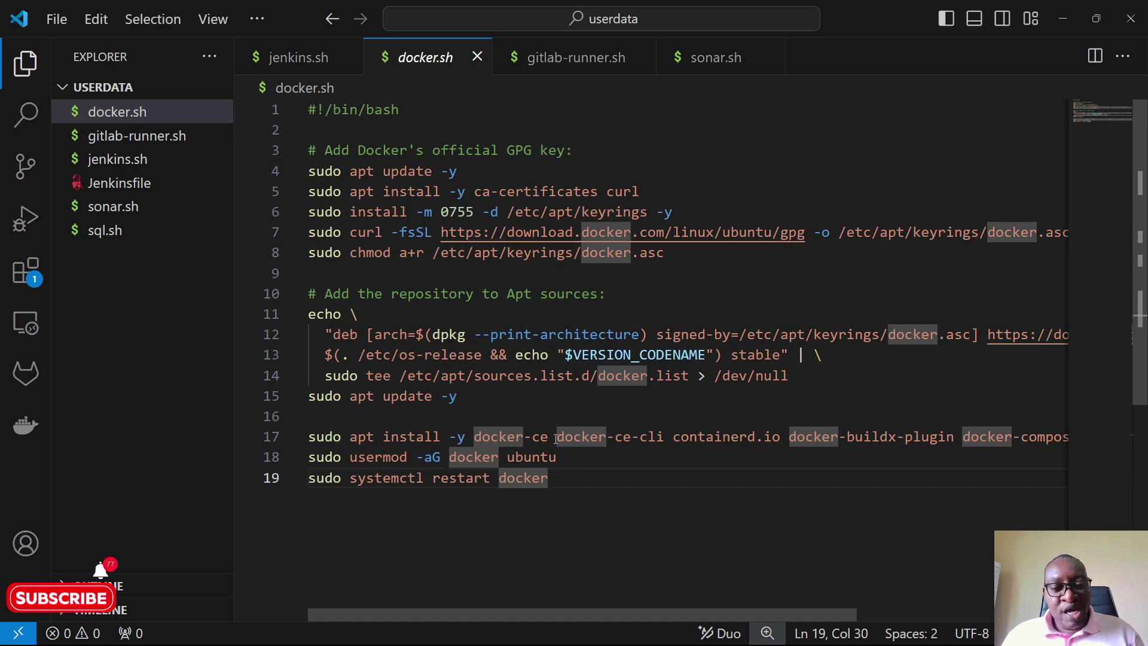
Examine line 18 of docker.sh, which adds the ubuntu user to the docker group with usermod
click(571, 458)
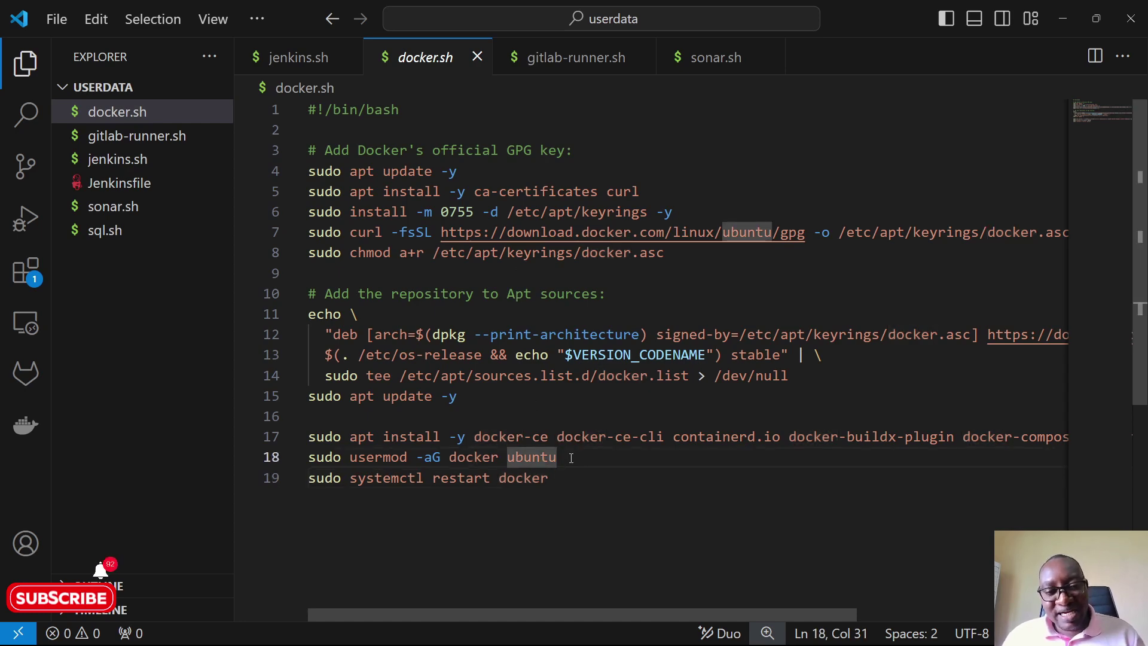
drag(565, 458, 342, 456)
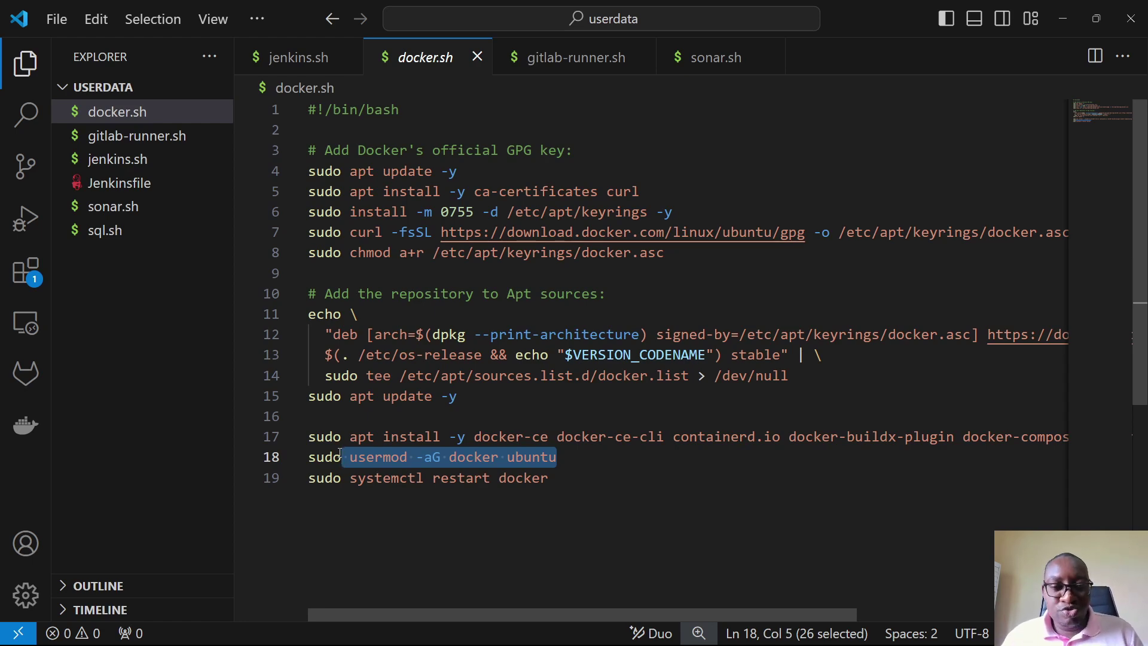
click(589, 463)
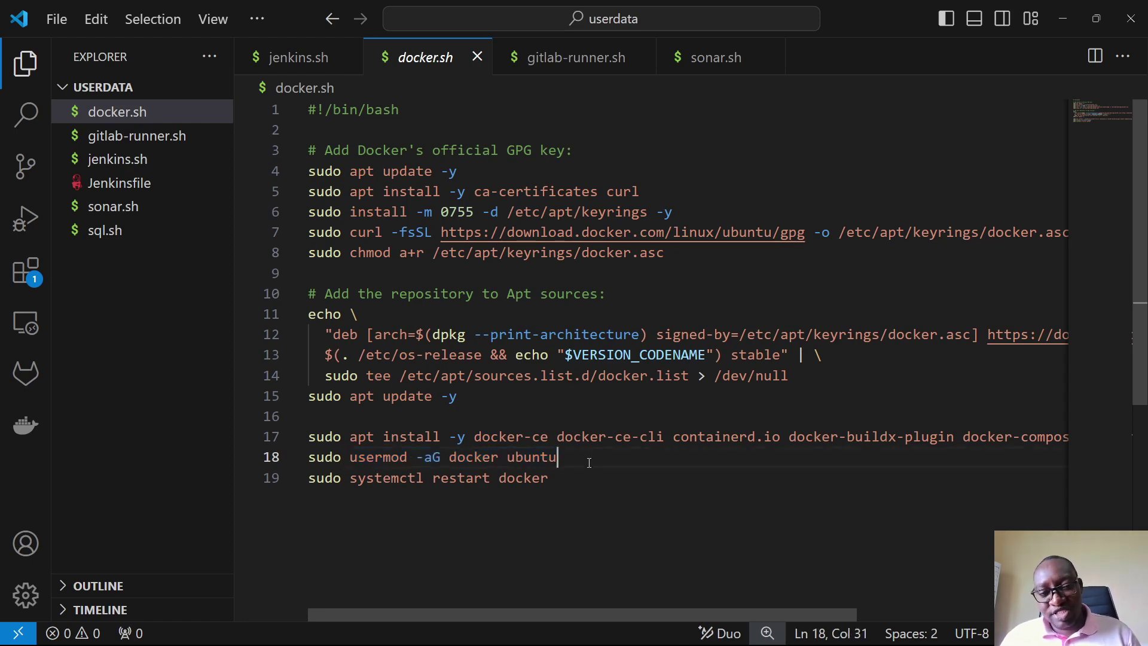
Examine line 19 of docker.sh, which restarts the docker service with systemctl
drag(565, 478, 311, 479)
click(440, 478)
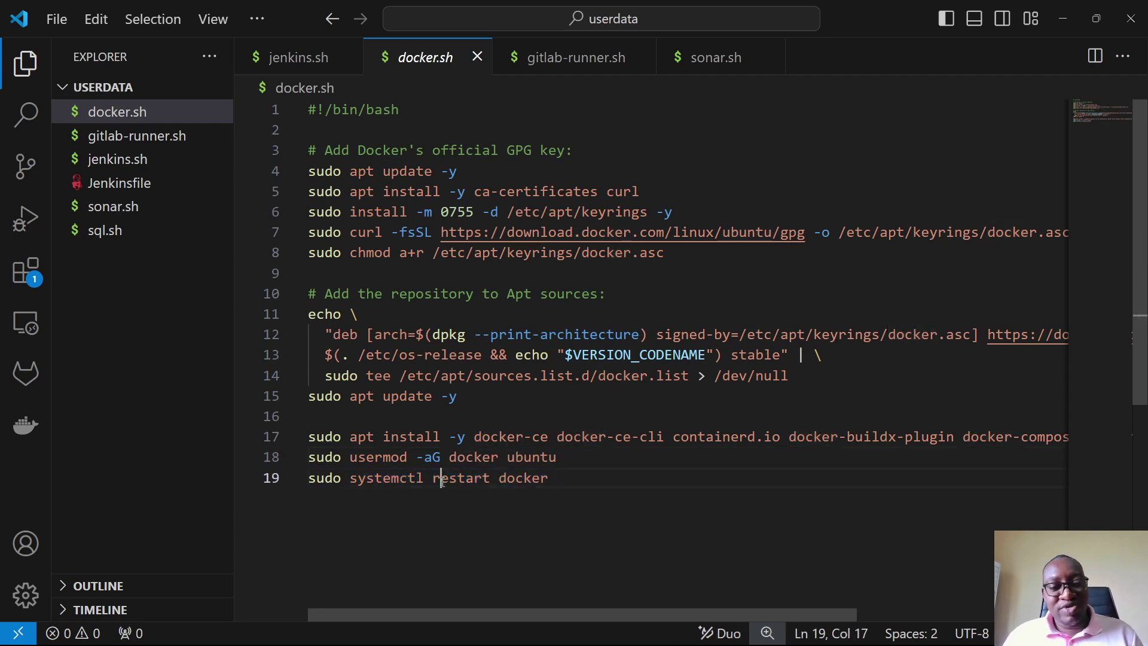
click(595, 485)
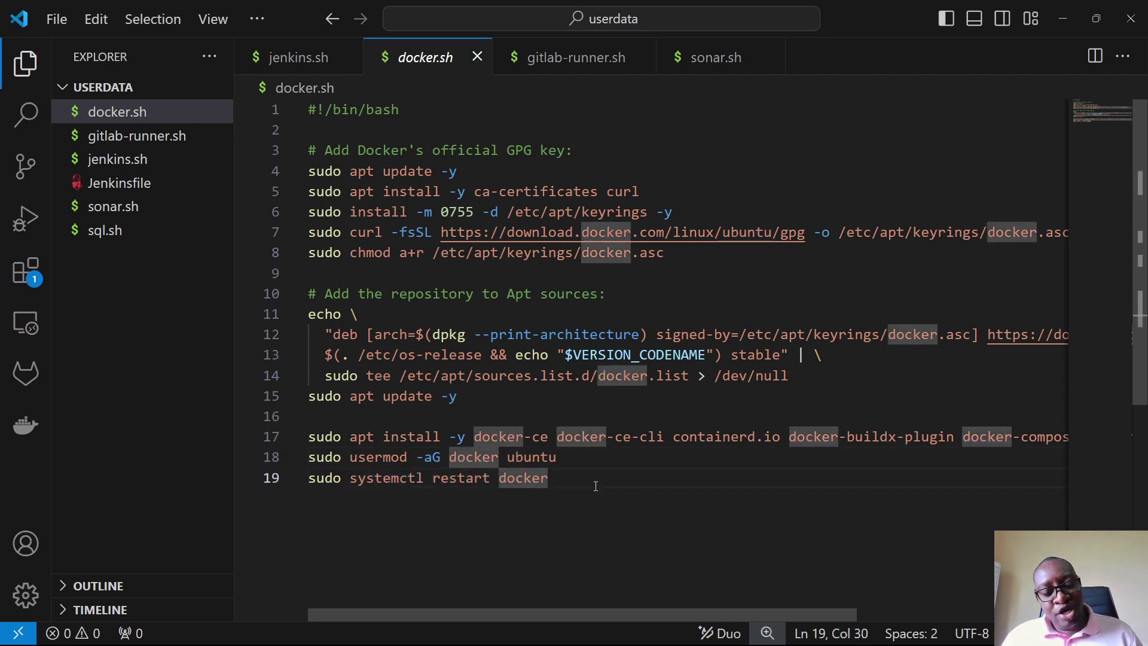
Copy the entire docker.sh script and switch to the EC2 launch instance page in the browser
key(ctrl+a)
key(alt+Tab)
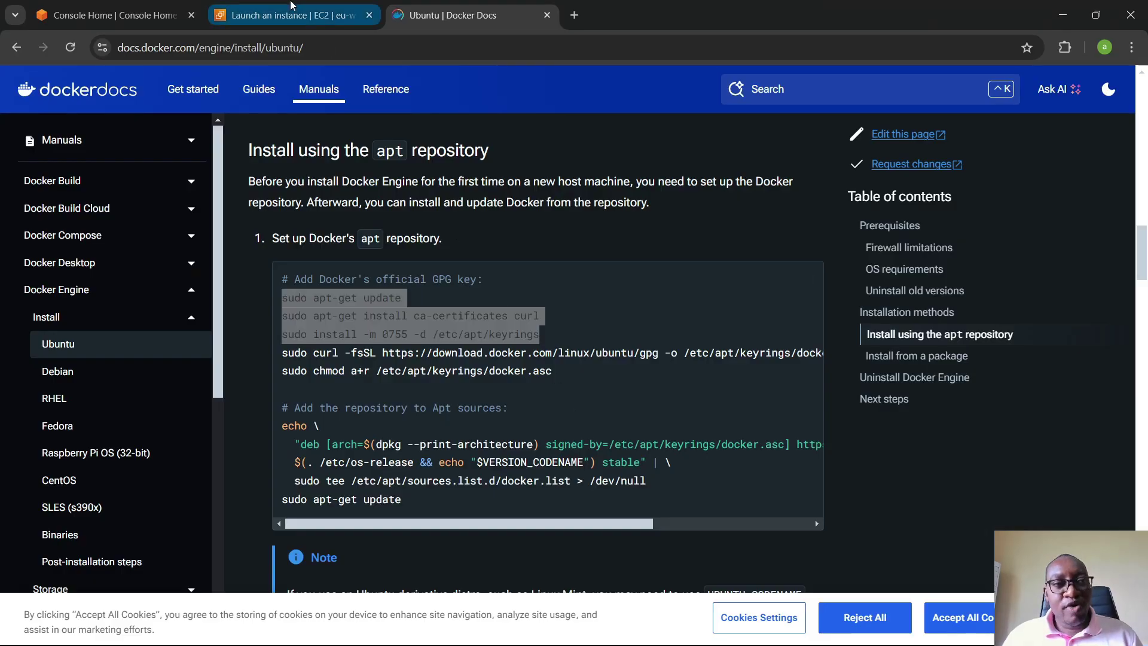
click(292, 15)
Choose instance-key-training-eu-west-2 as the key pair for the new instance
scroll(267, 265, down, 4)
scroll(267, 265, down, 5)
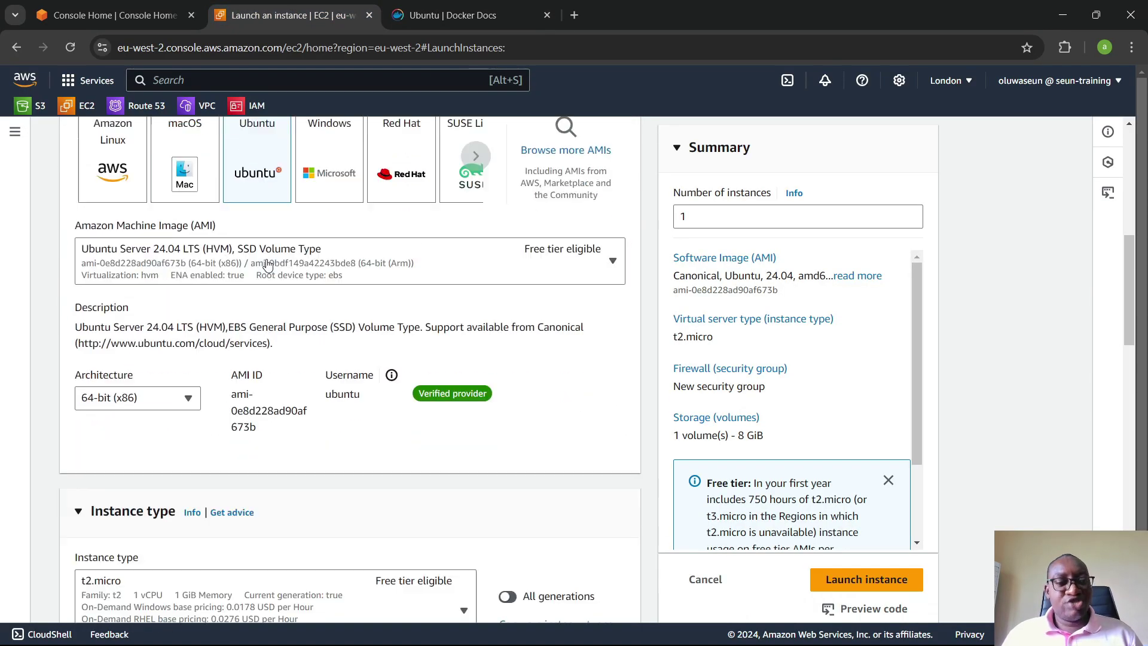
scroll(236, 363, down, 1)
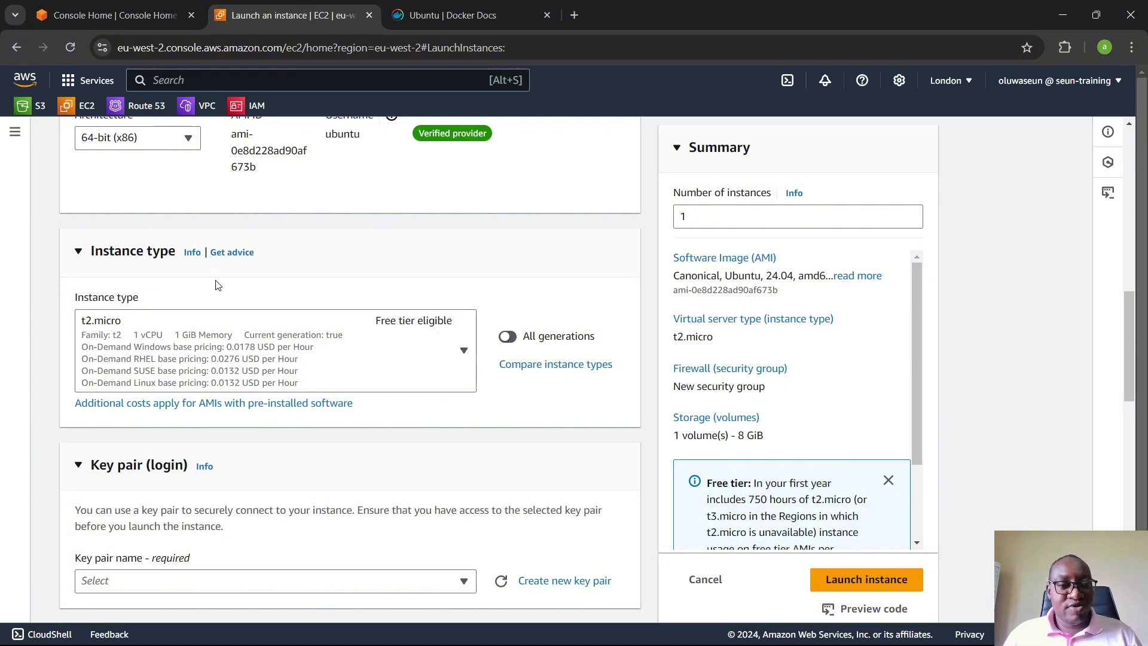
scroll(216, 285, down, 4)
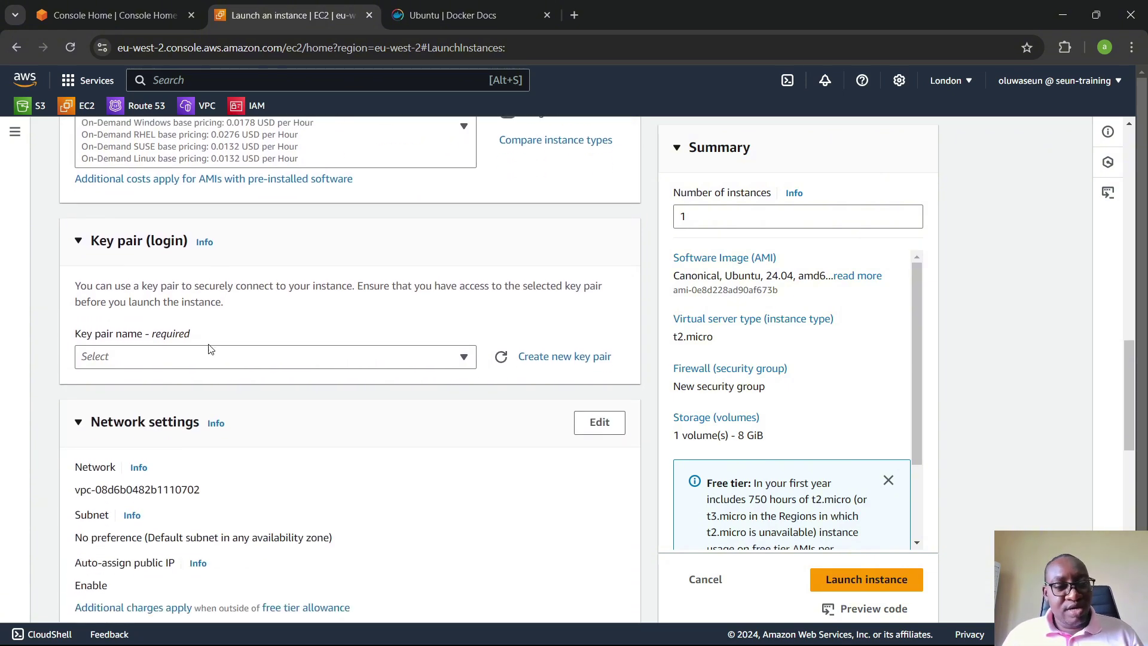
click(206, 364)
click(216, 433)
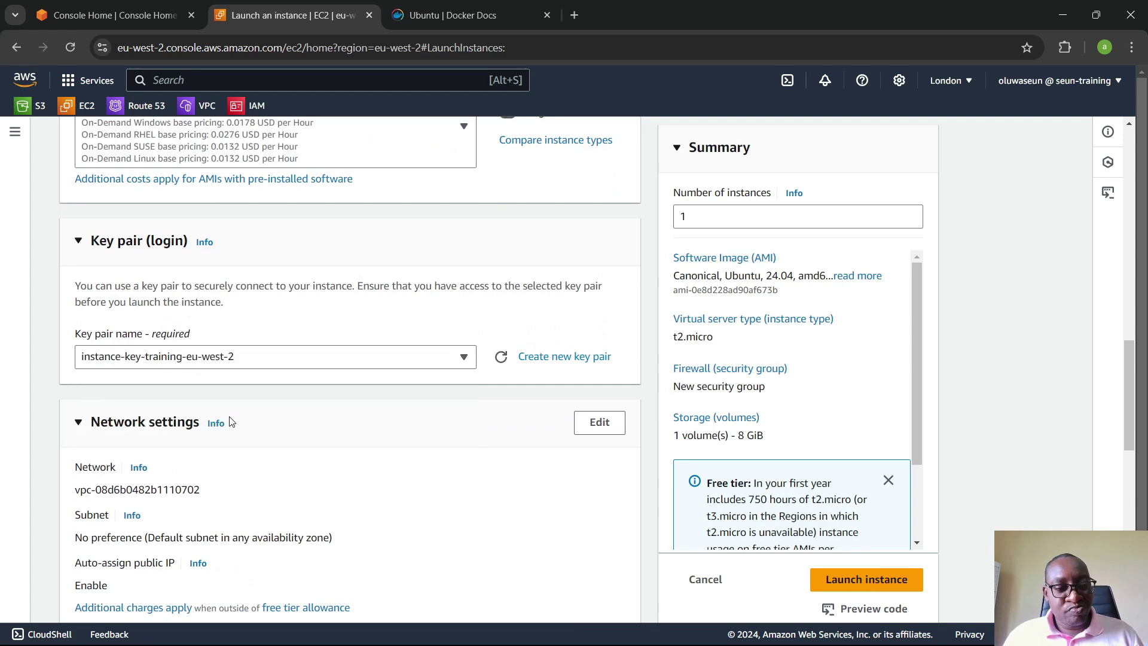
Edit the instance's network settings and choose three-tier-vpc as the VPC
scroll(330, 331, down, 3)
click(598, 273)
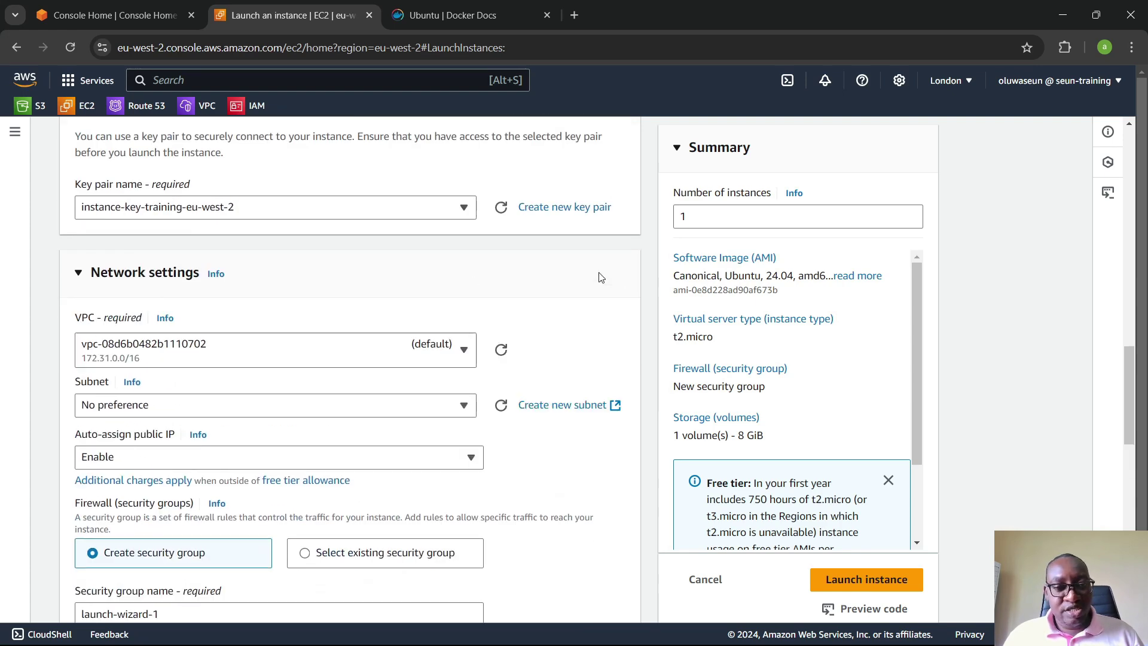
scroll(293, 309, down, 1)
click(277, 288)
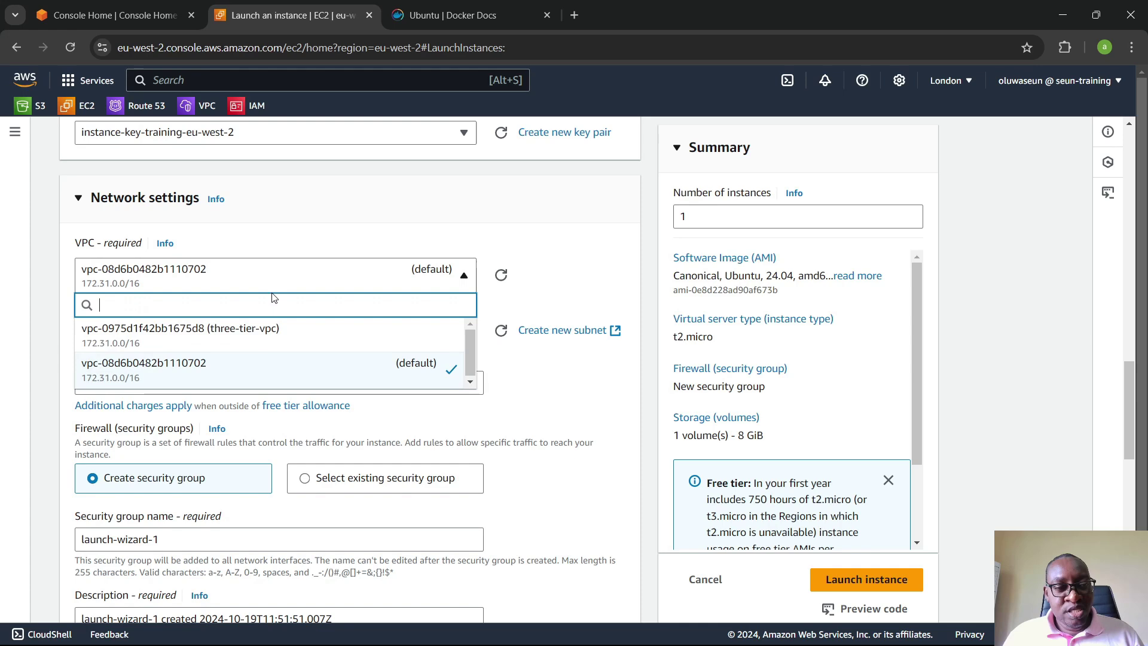
click(261, 333)
scroll(302, 314, down, 1)
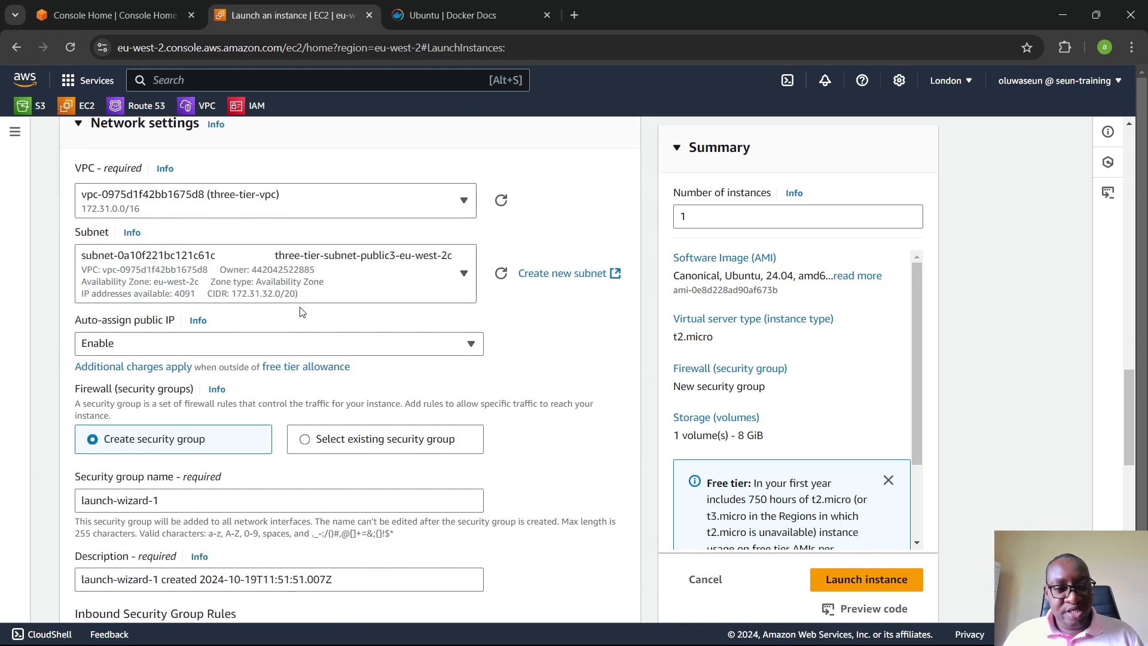
Choose three-tier-subnet-public3-eu-west-2c as the instance's subnet
click(388, 280)
click(388, 279)
click(393, 278)
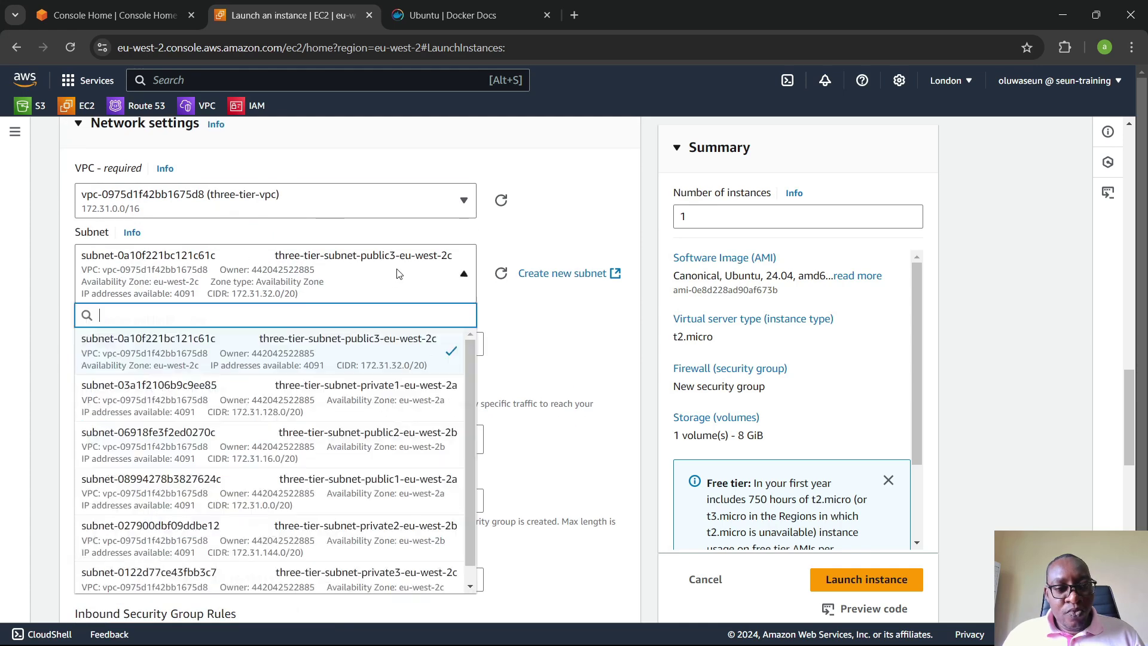
click(381, 339)
scroll(368, 314, down, 1)
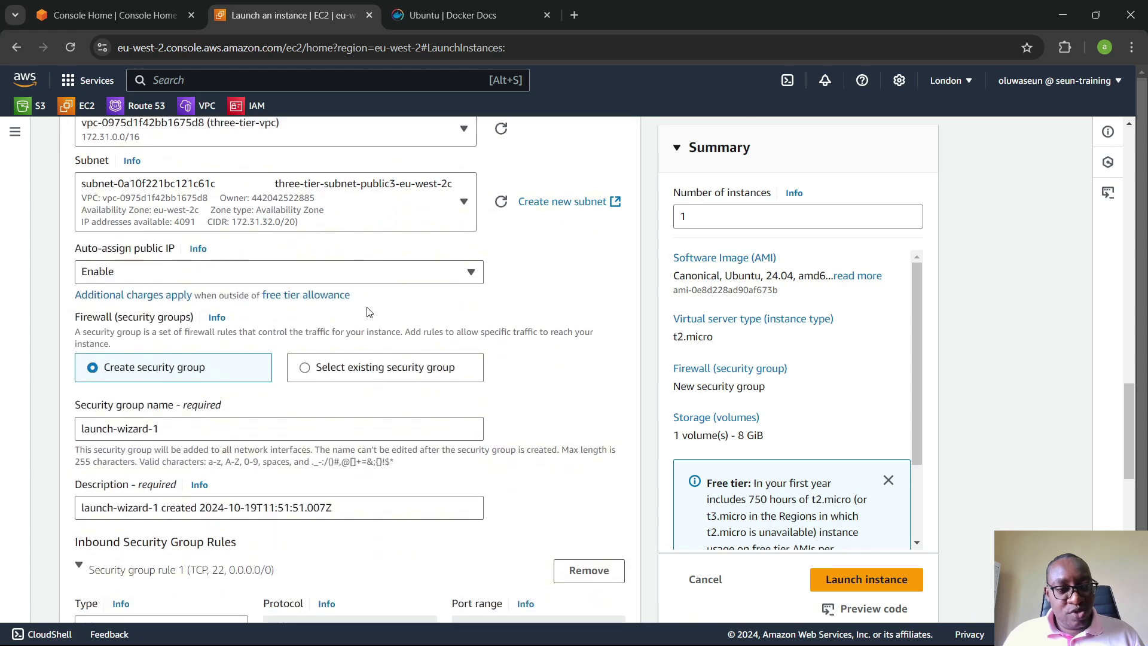
Assign the existing security group named default to the instance instead of creating a new one
click(335, 365)
scroll(263, 338, down, 2)
click(205, 275)
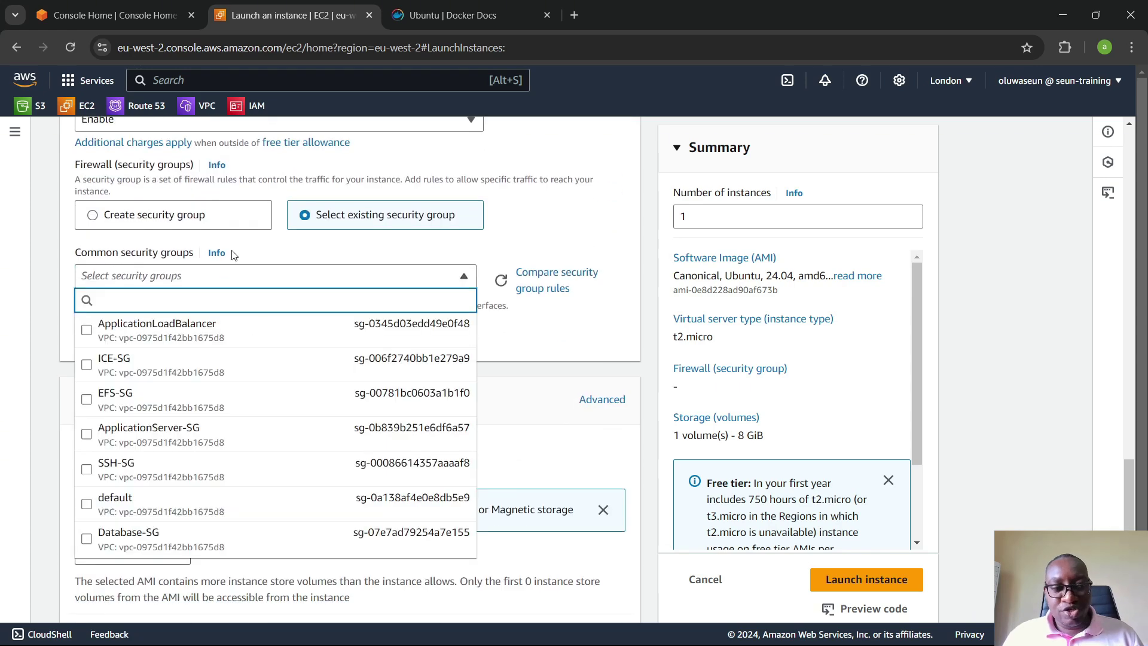
scroll(233, 257, down, 2)
click(156, 361)
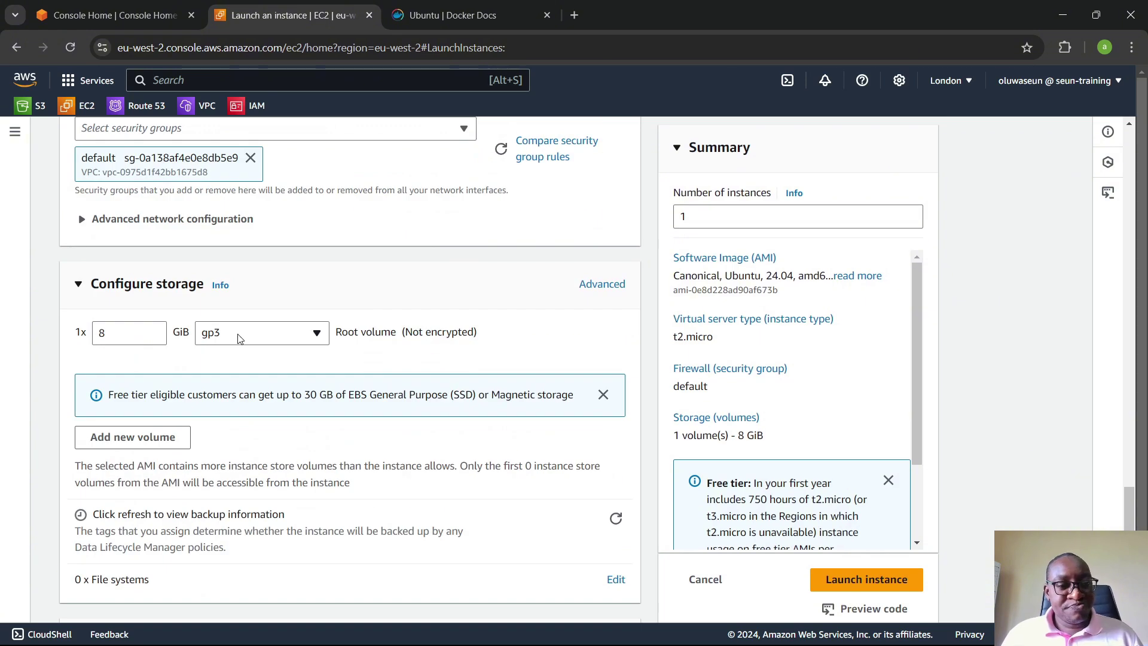
Set the root volume type to gp2 and expand the advanced details of the instance
click(273, 333)
click(302, 433)
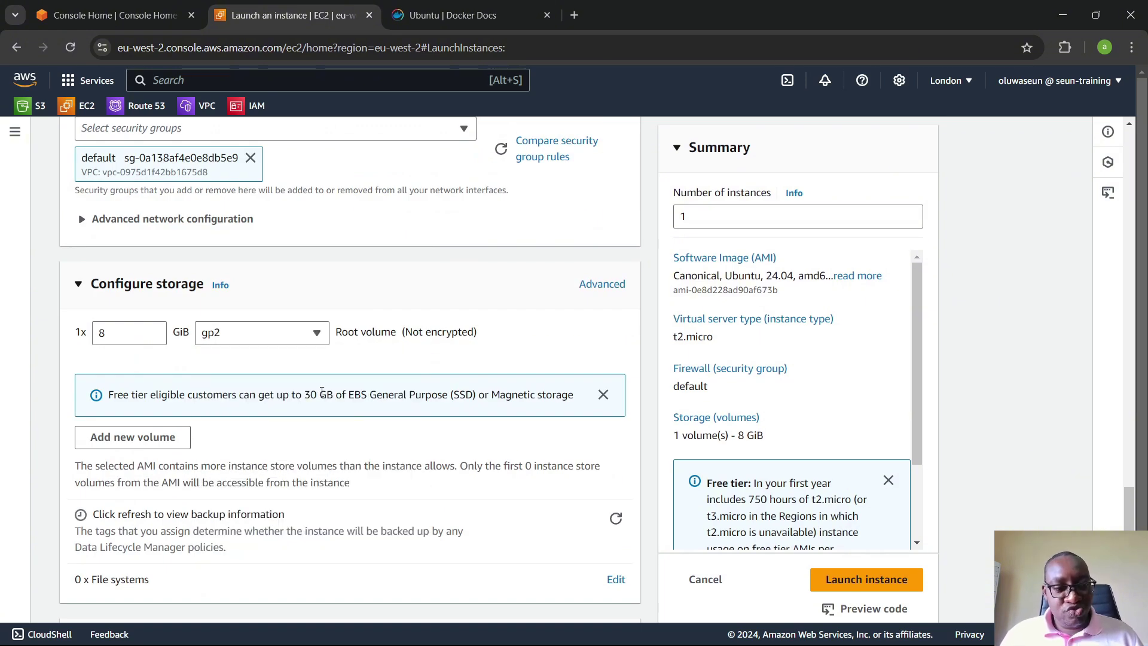
scroll(321, 392, down, 1)
click(144, 580)
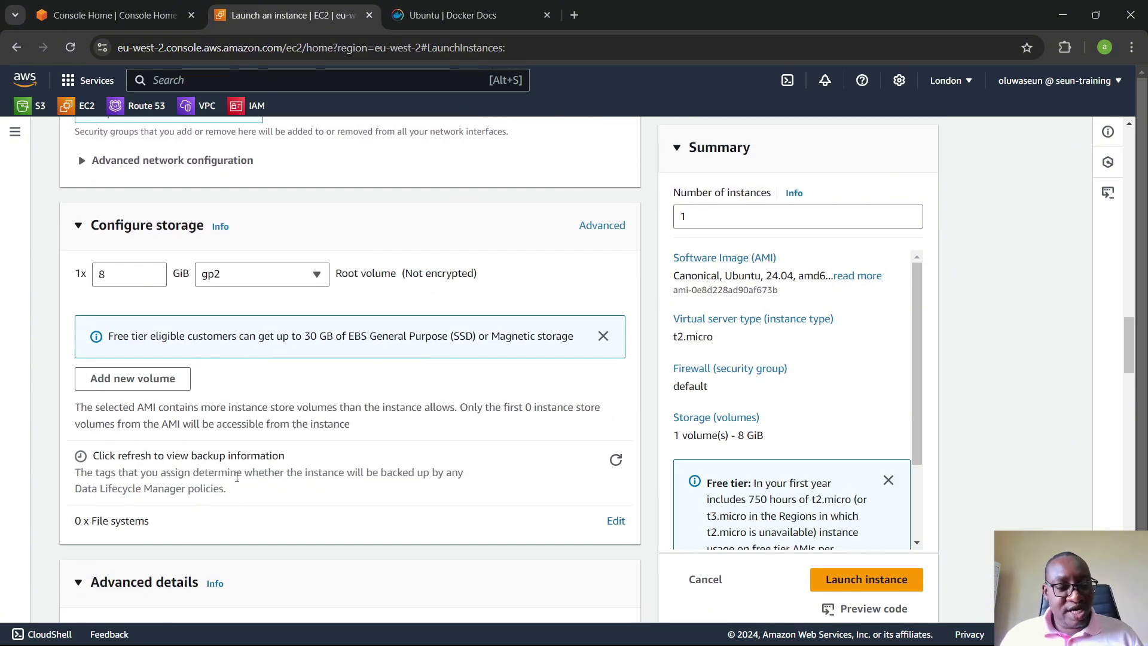
Paste the copied docker.sh script as the instance's user data and launch the instance
scroll(238, 478, down, 20)
scroll(237, 476, down, 15)
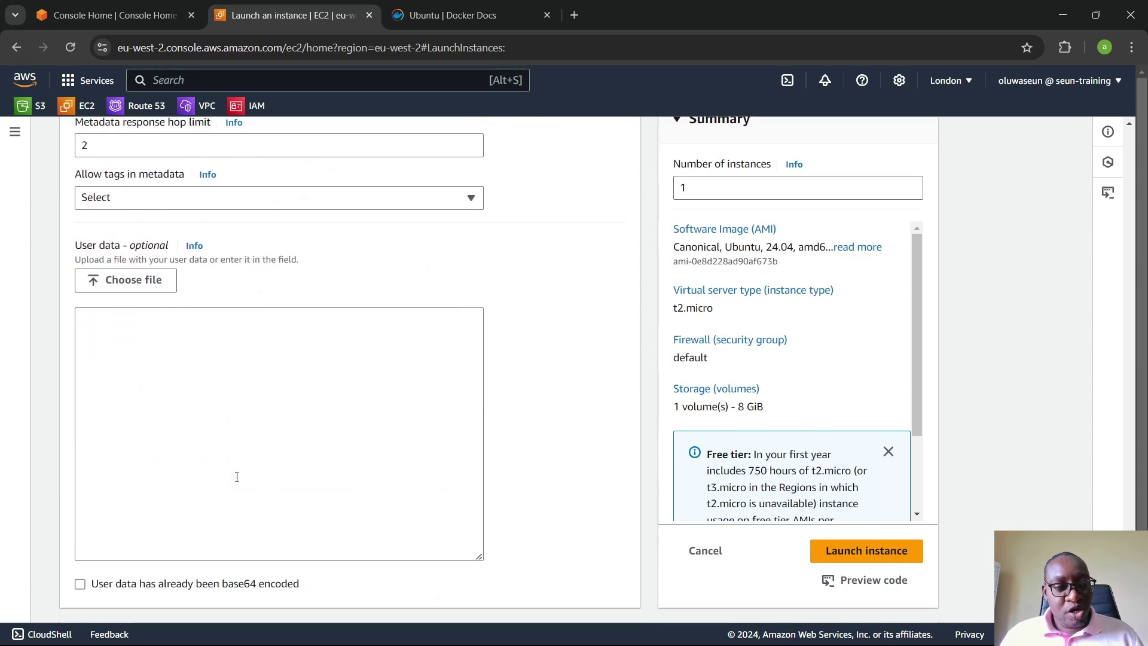
click(233, 358)
key(ctrl+v)
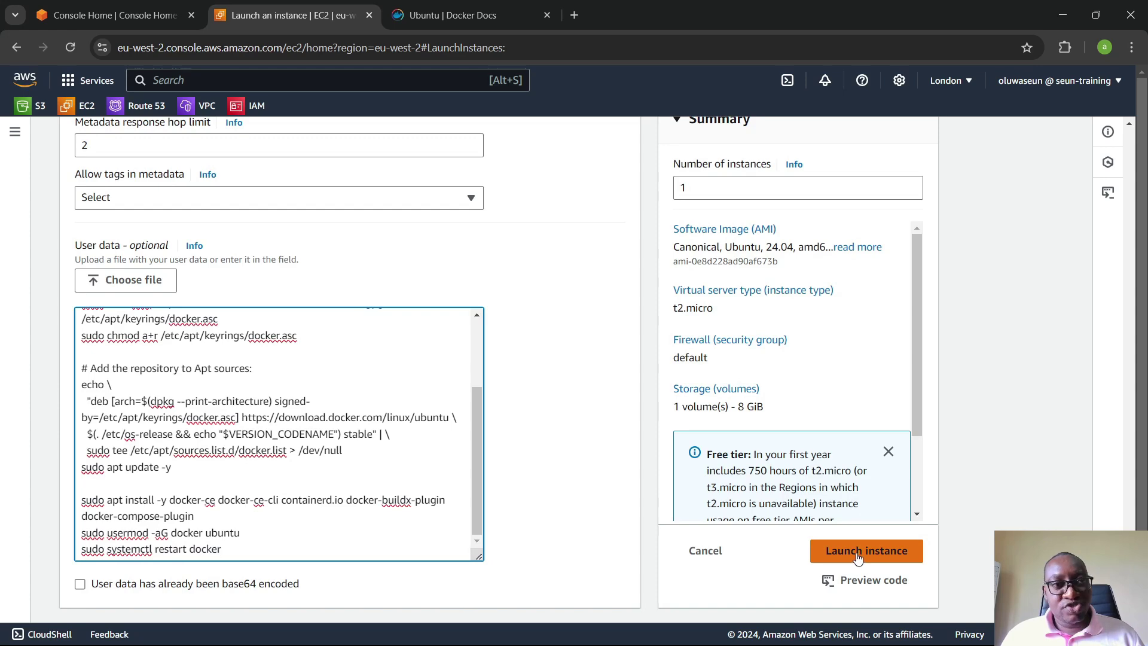
click(812, 556)
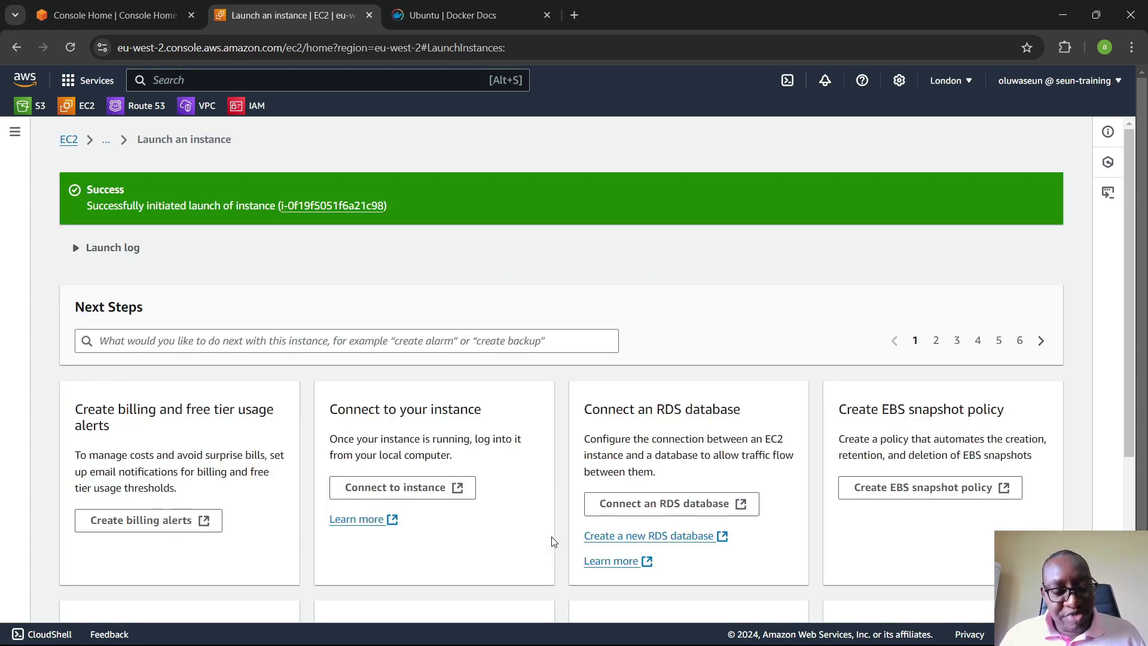
Go to the EC2 instances list, select the docker instance and refresh the list
click(107, 142)
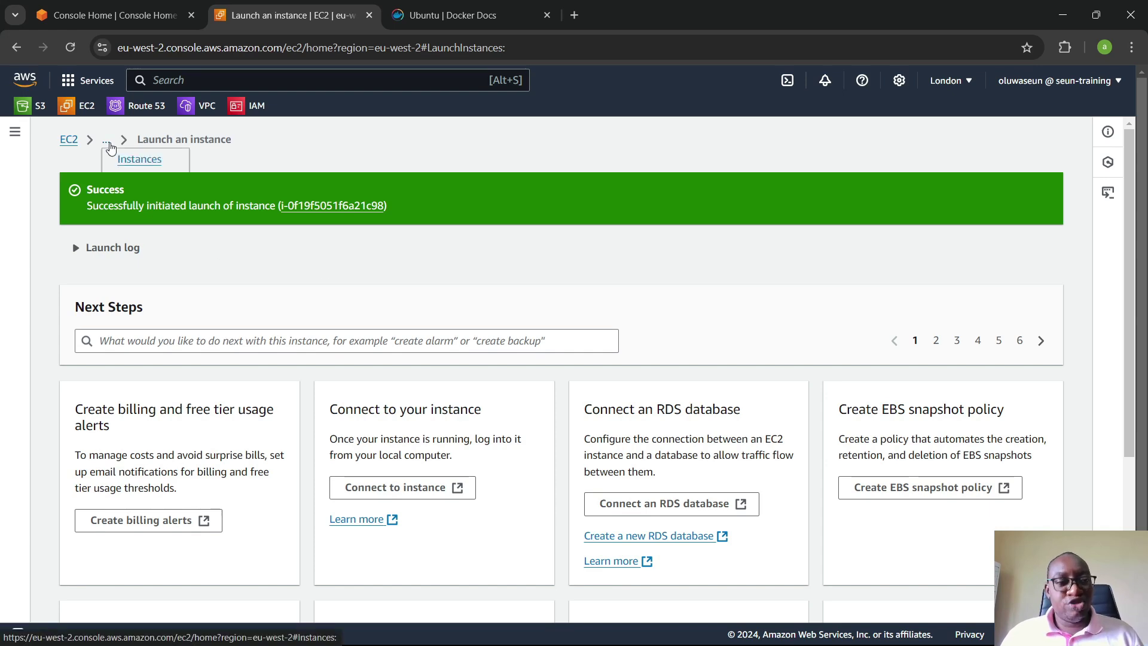
click(145, 160)
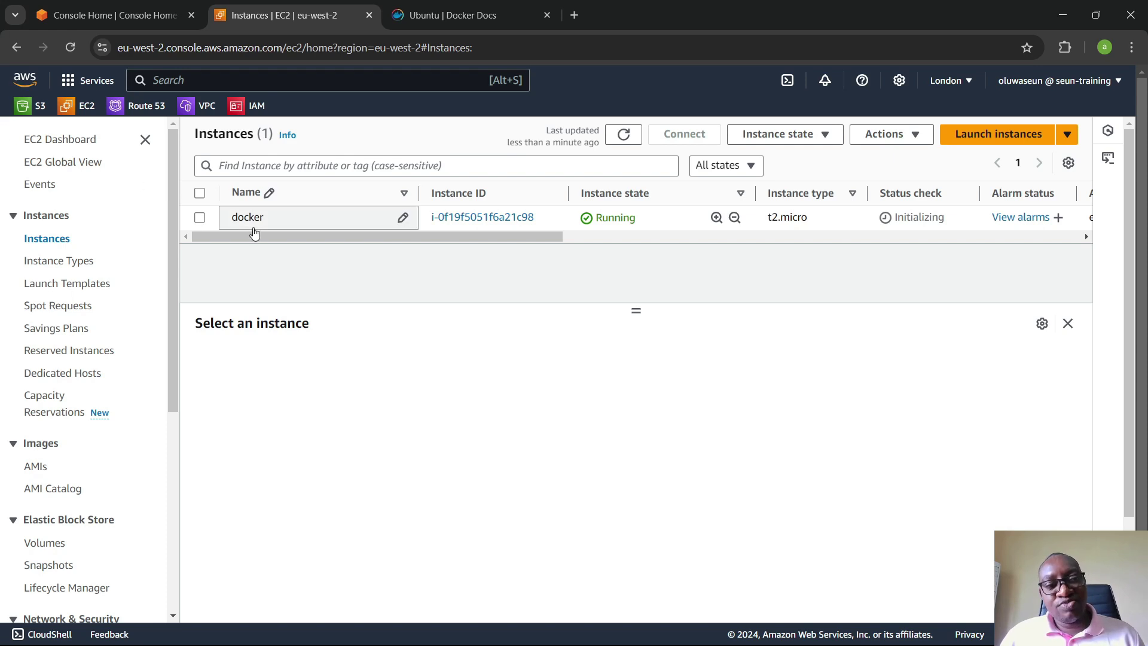
click(206, 219)
click(203, 218)
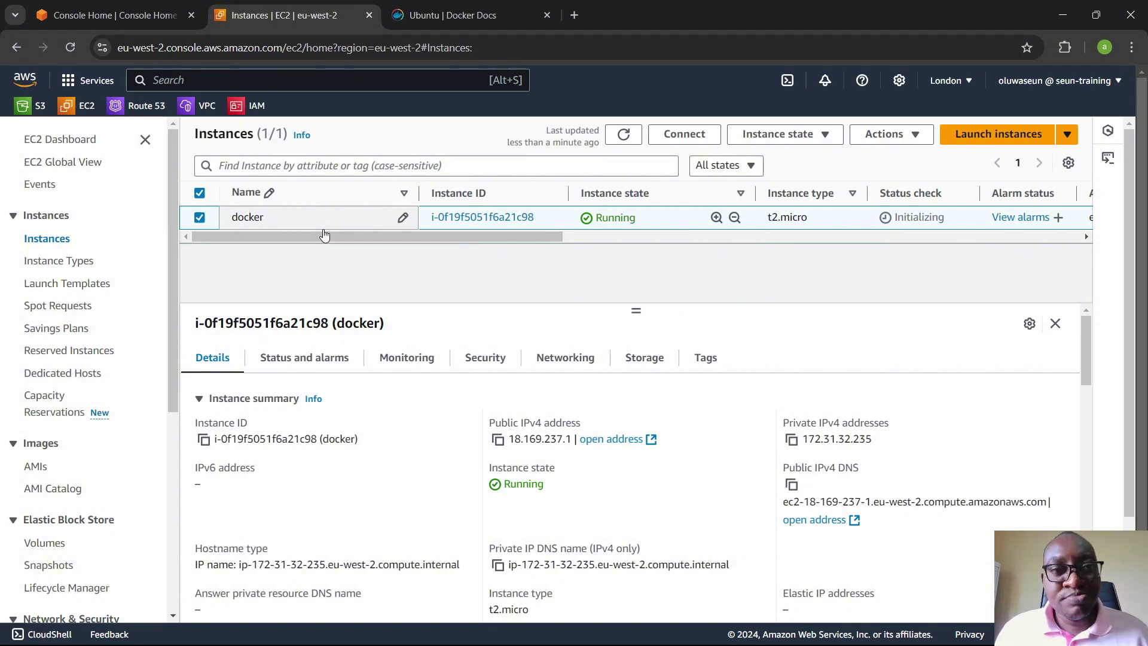
click(616, 141)
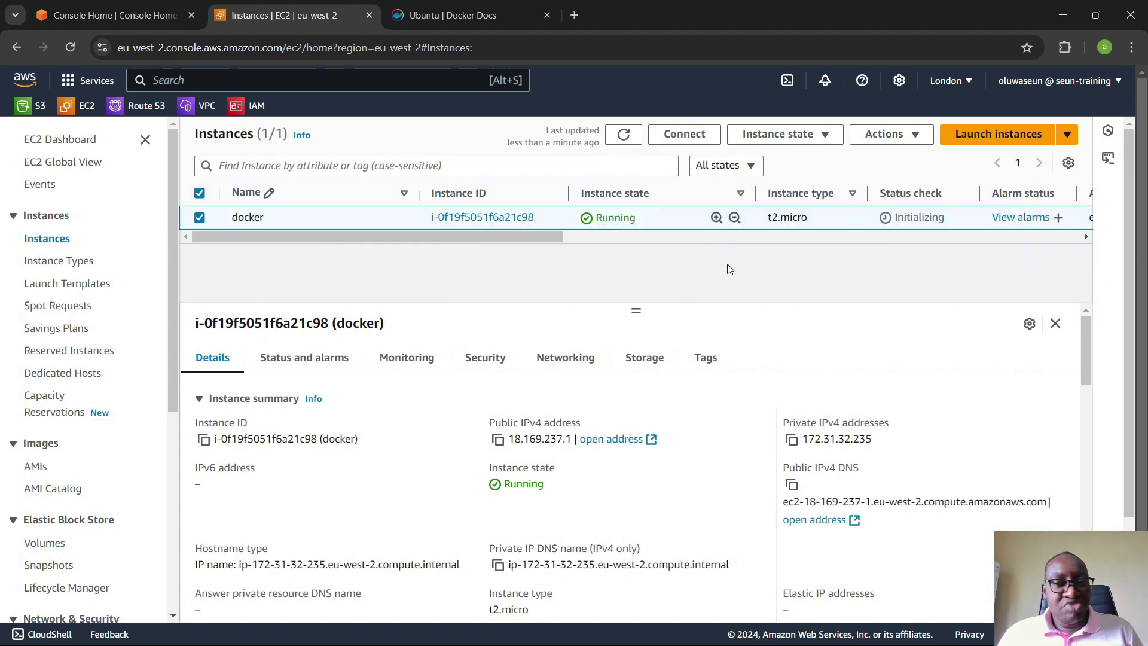